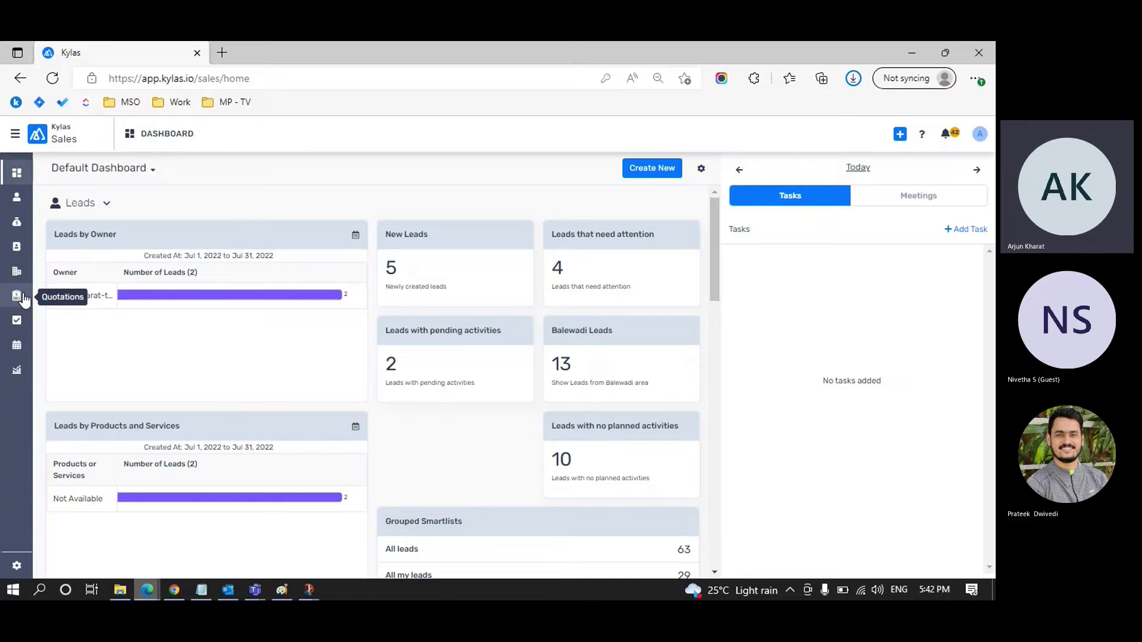
Step: Open the quotations list and duplicate the Kylas tab into a second browser tab
click(16, 297)
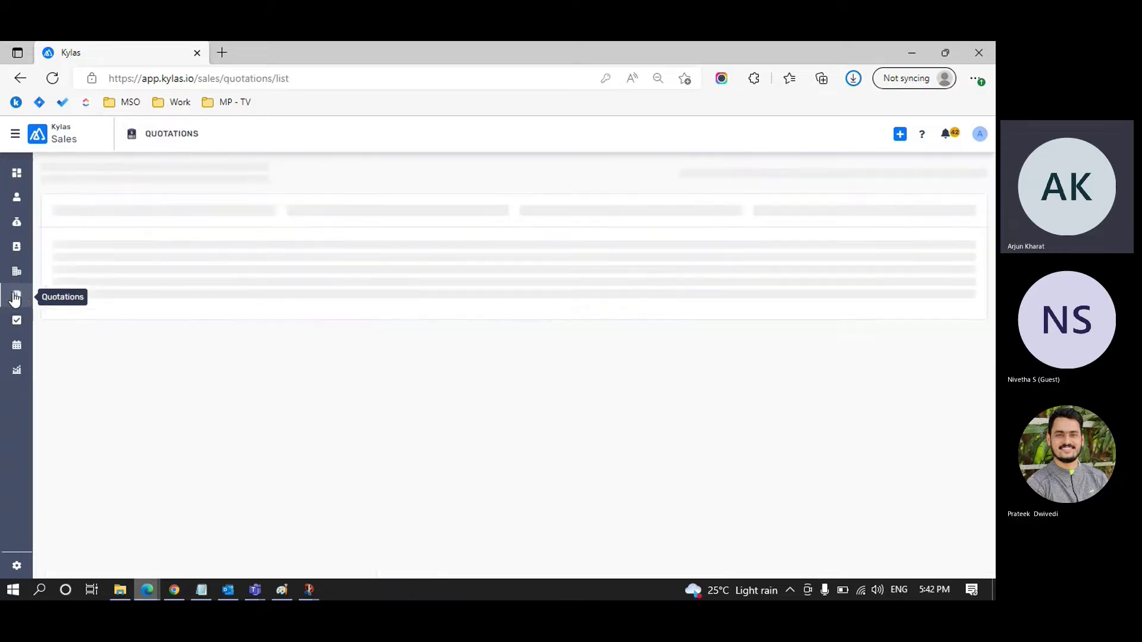
right_click(112, 60)
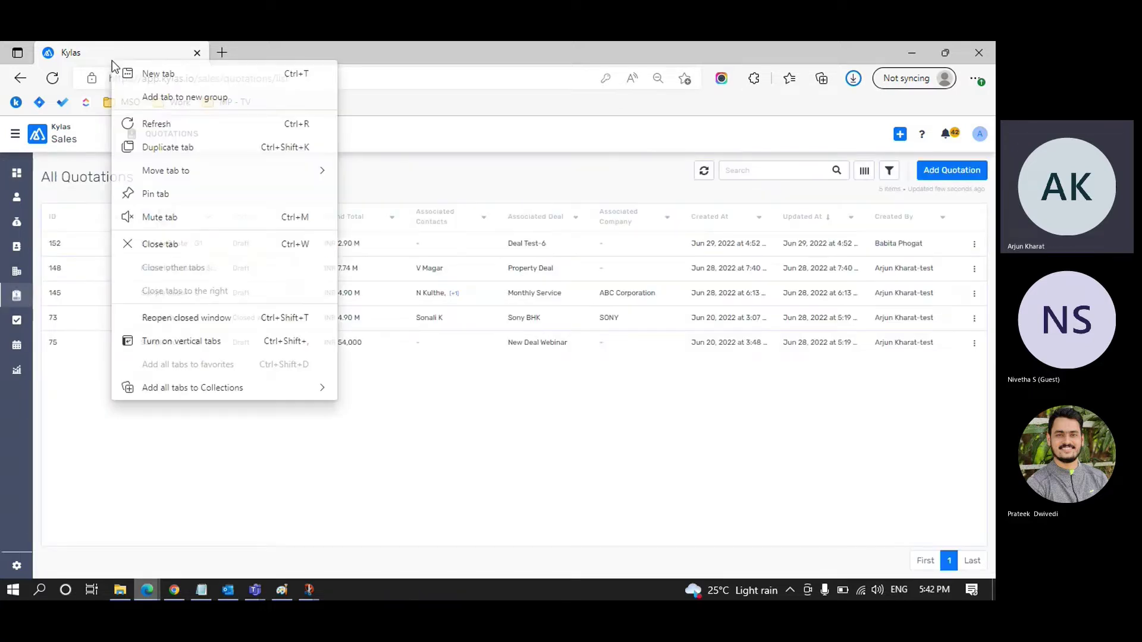
click(164, 145)
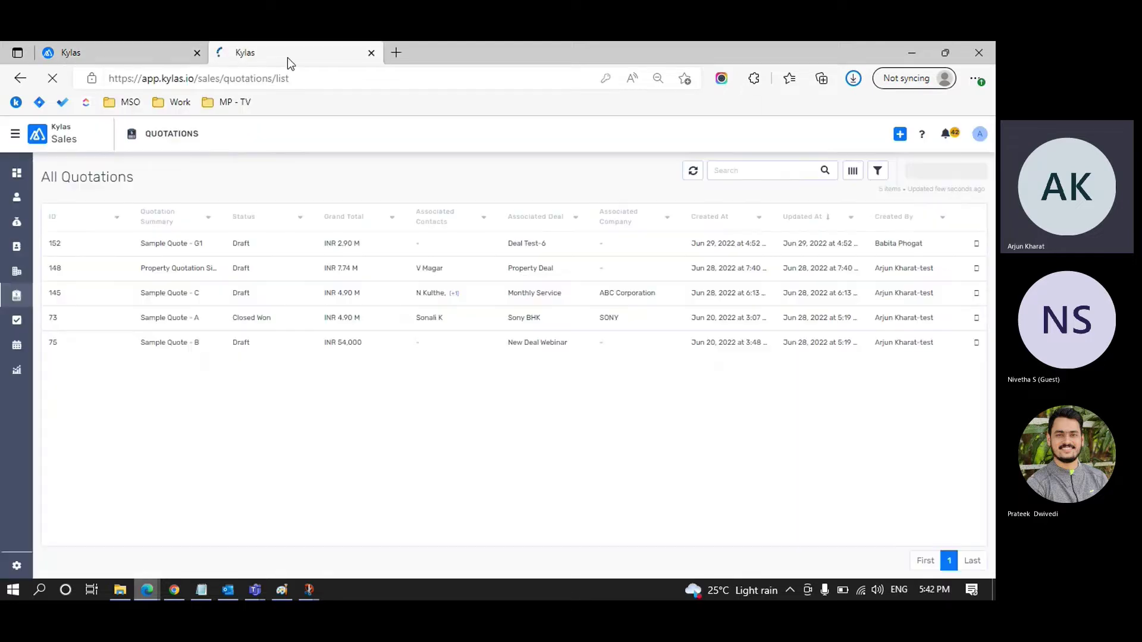
click(14, 135)
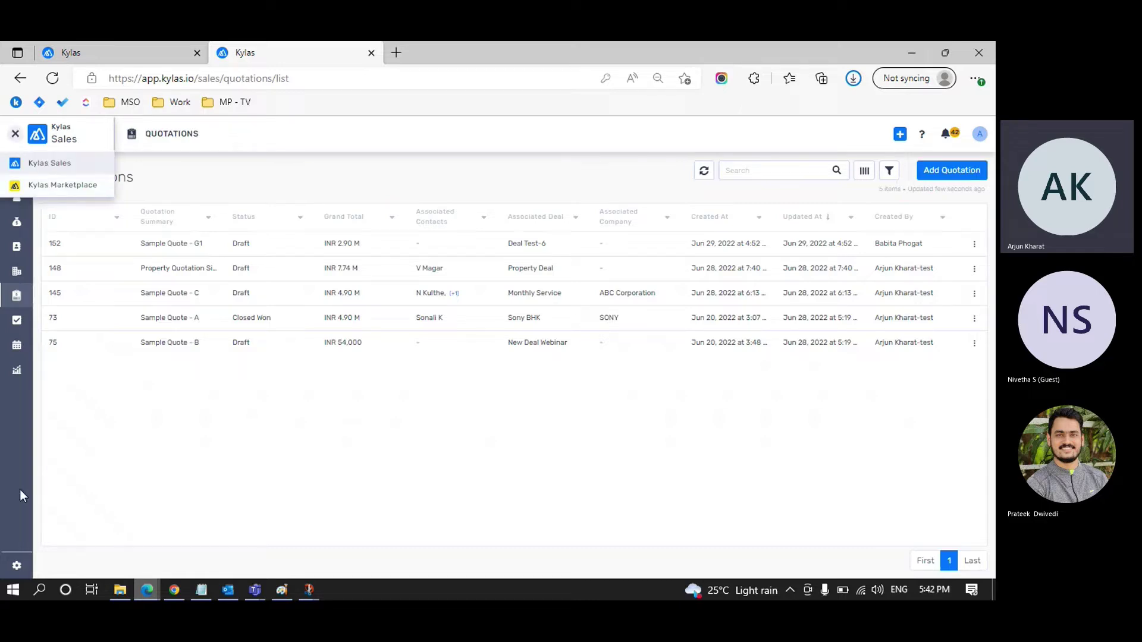
click(97, 491)
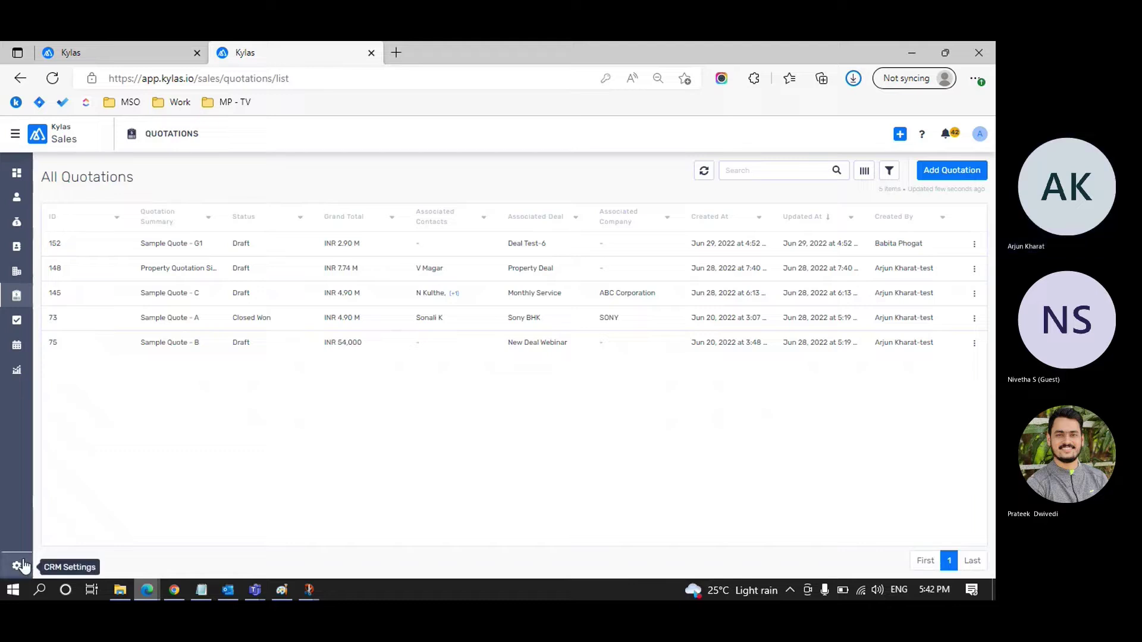
Step: Open Profile Permissions under User Management in the CRM settings
click(23, 565)
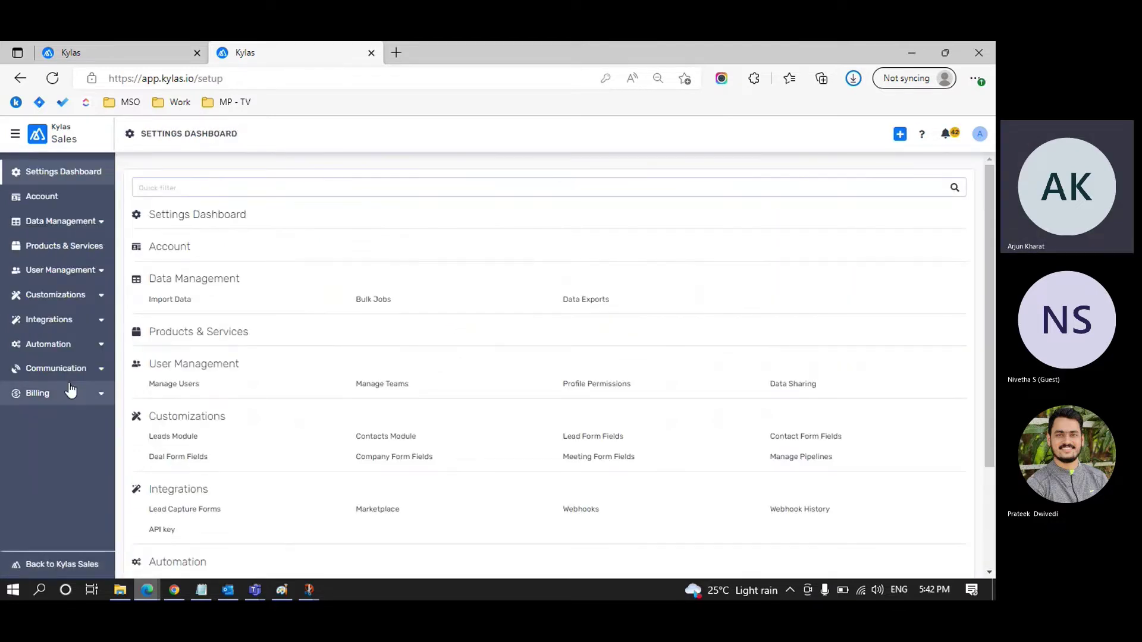
click(100, 278)
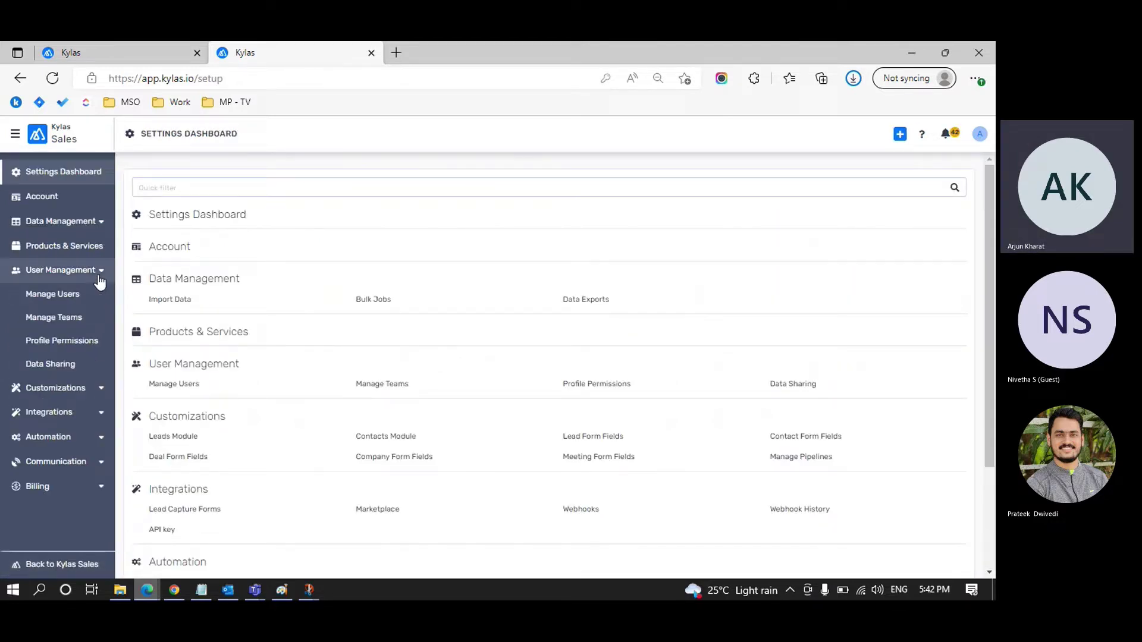
click(63, 345)
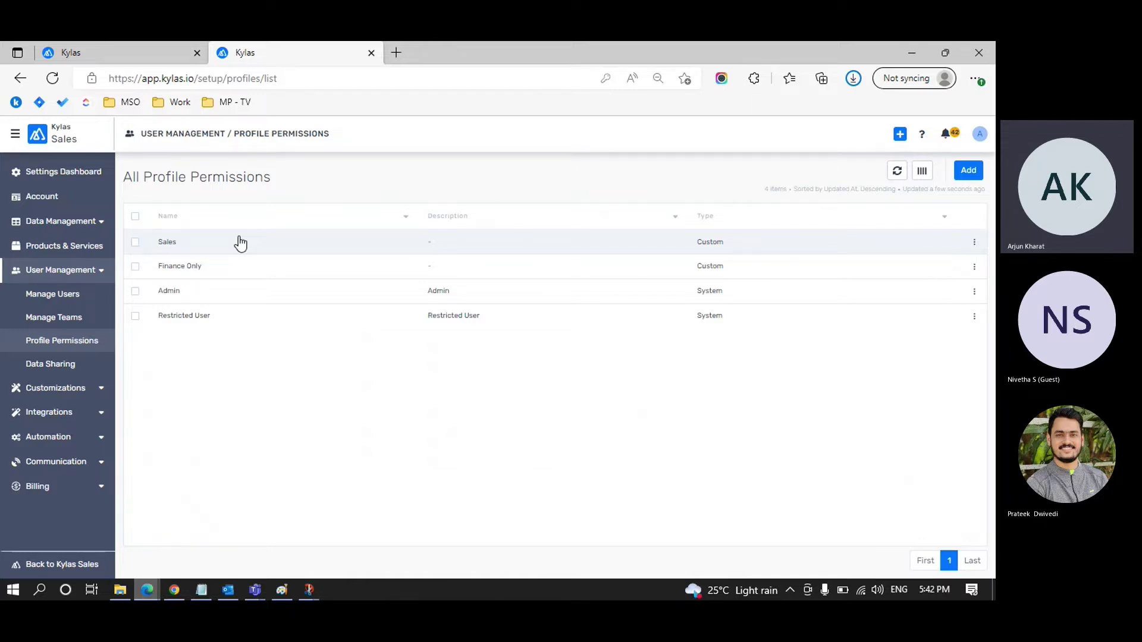
Step: Open the Sales profile and expand its Order Management quotation permissions
click(240, 238)
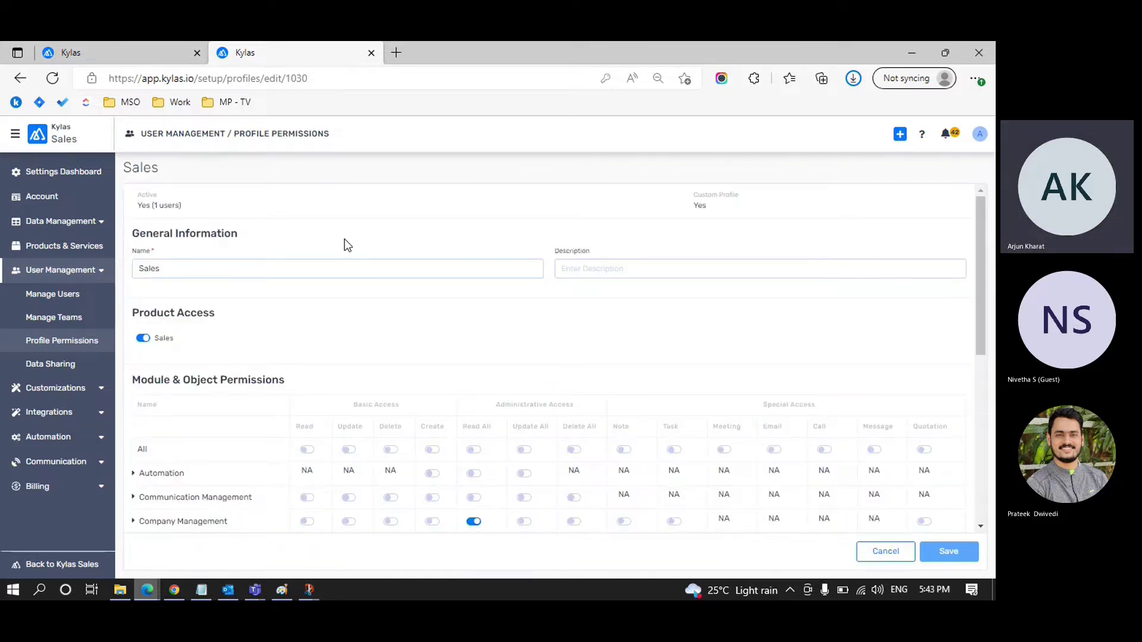
scroll(344, 239, down, 5)
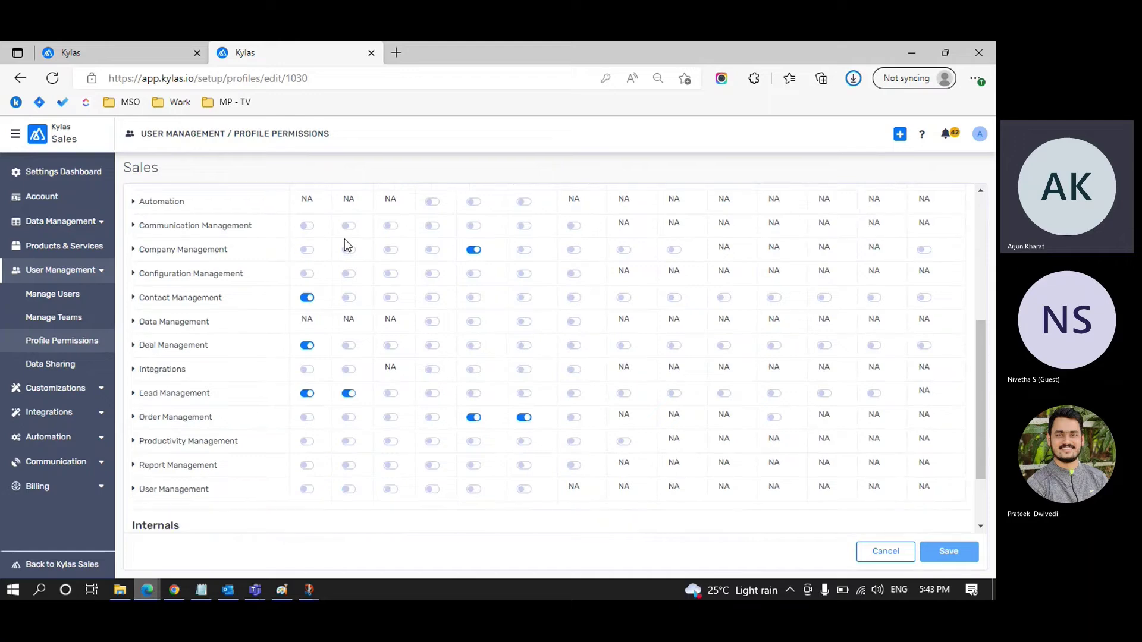
scroll(344, 239, down, 1)
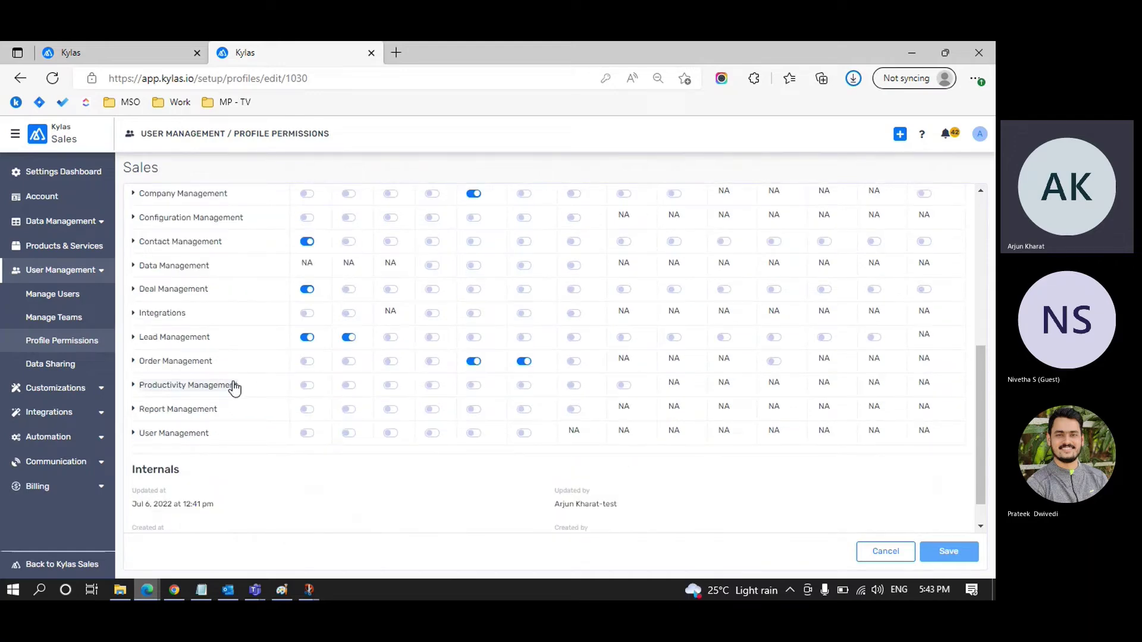
click(135, 364)
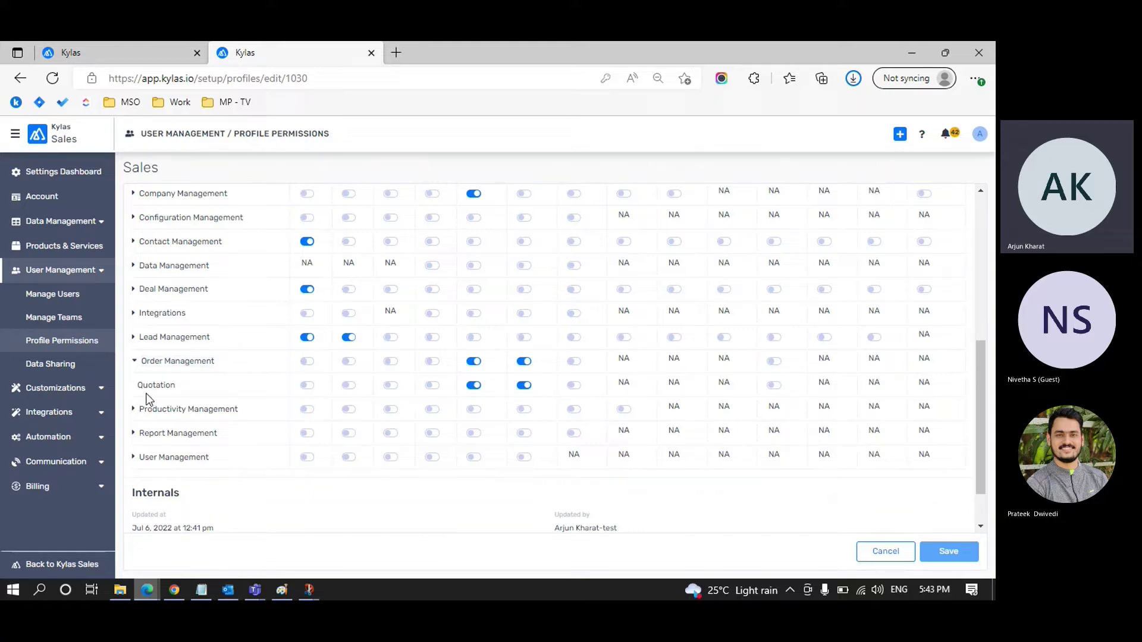
scroll(225, 389, up, 3)
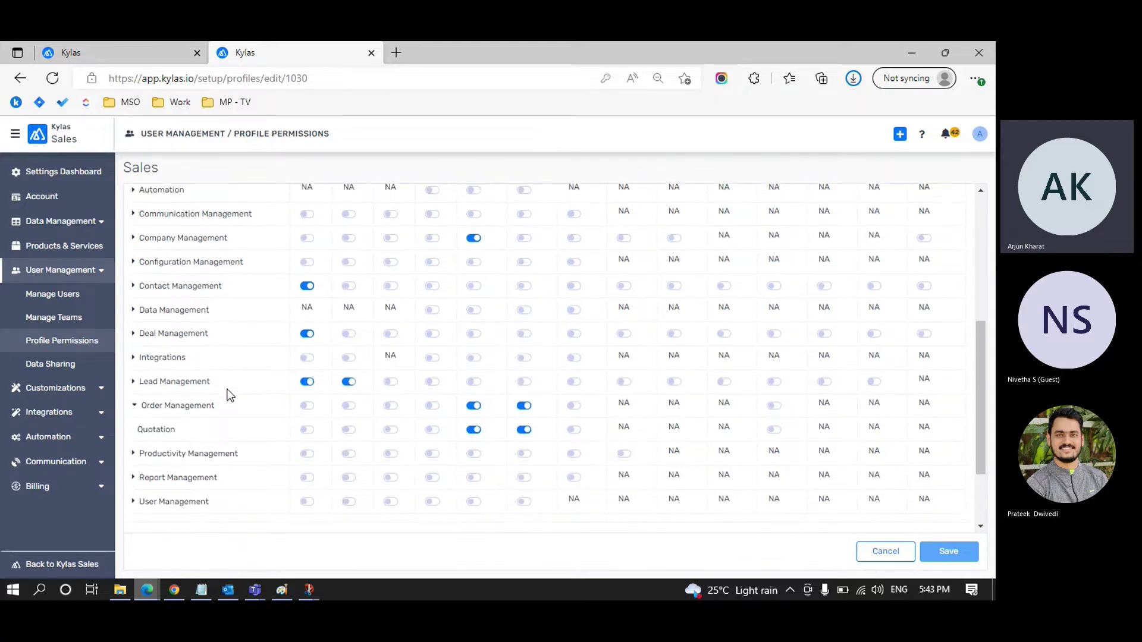
scroll(230, 395, up, 1)
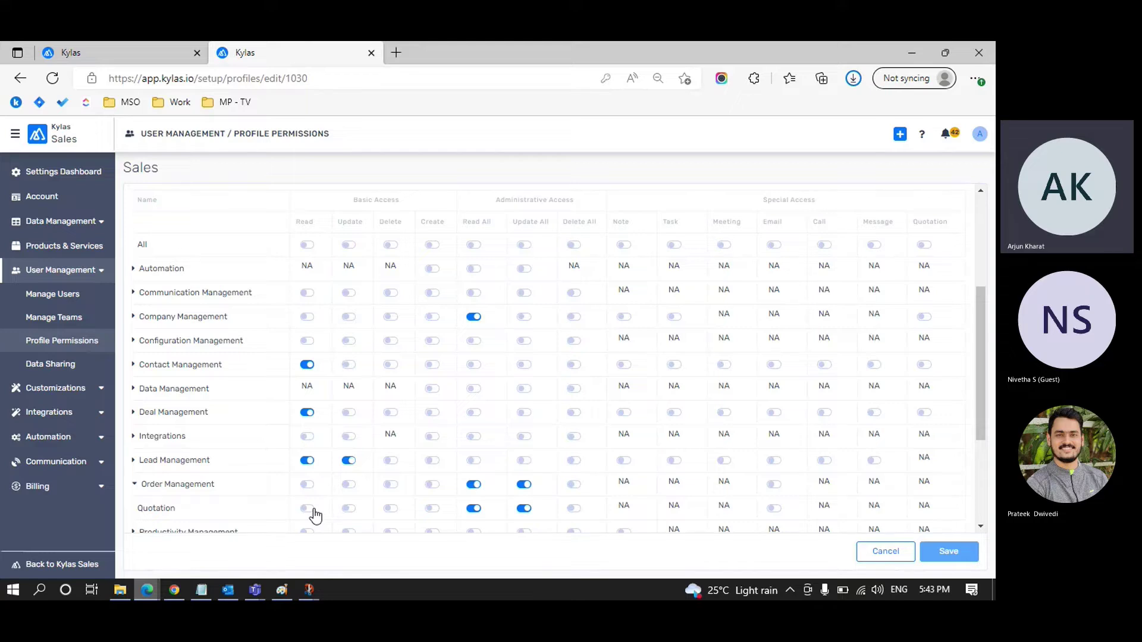
Step: Enable Quotation Read, Update, Create and Email for Sales and save the profile
click(309, 509)
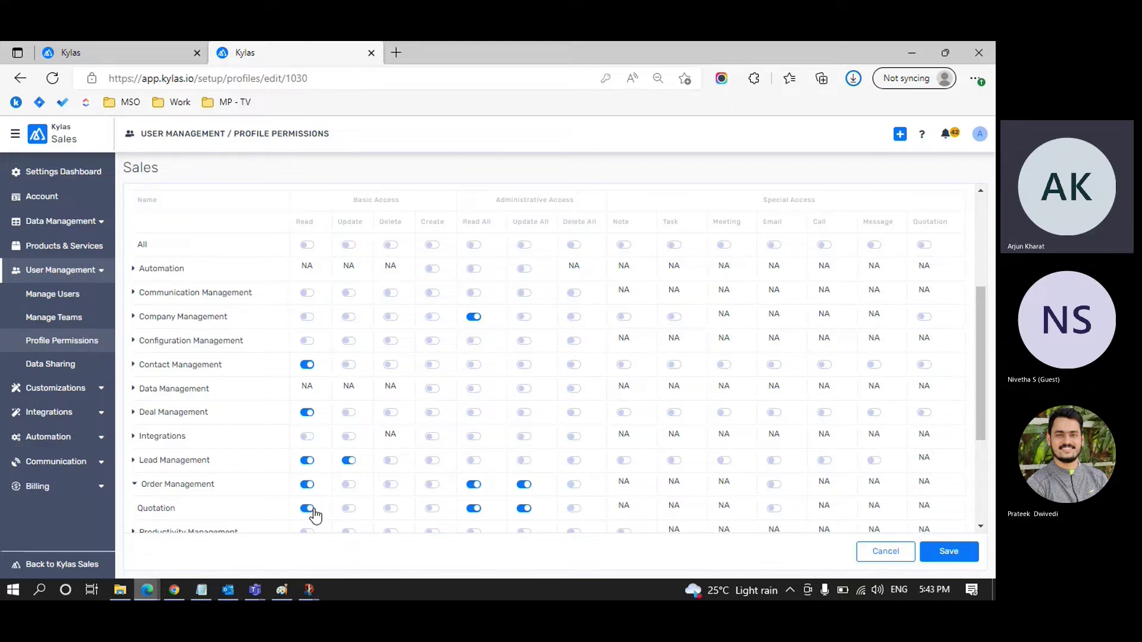
click(350, 510)
click(433, 510)
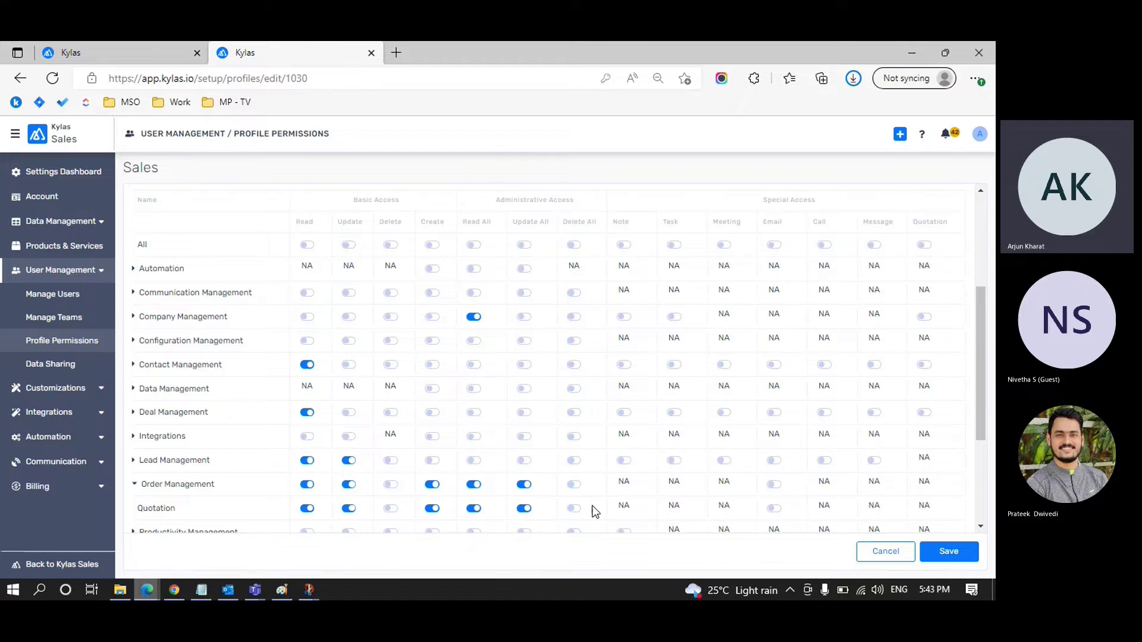
click(773, 509)
click(948, 553)
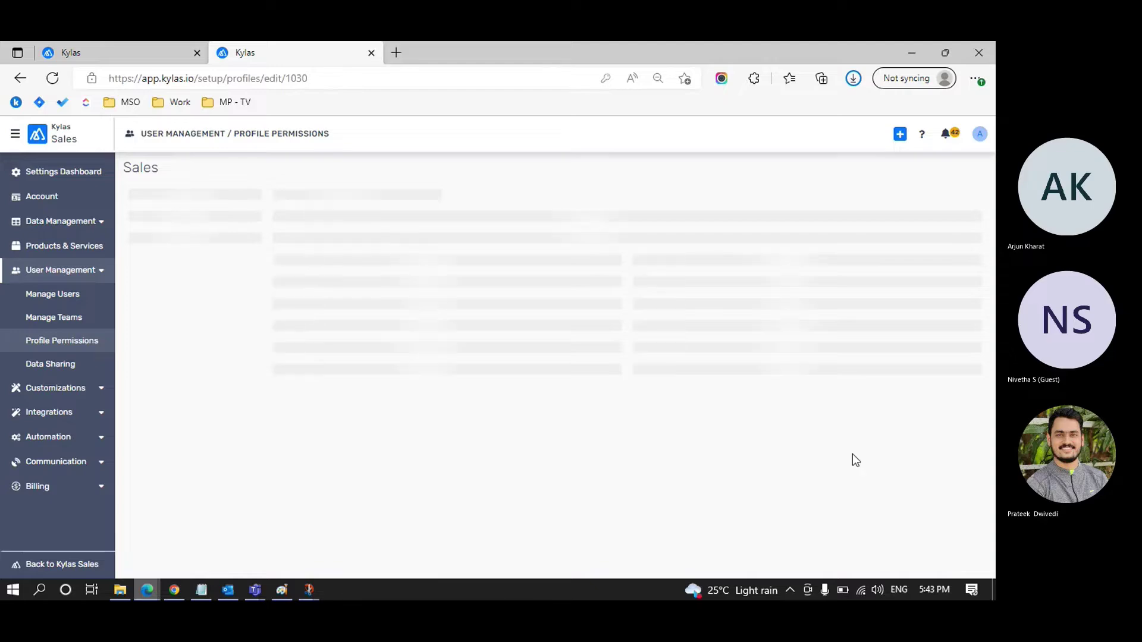
scroll(525, 362, down, 1)
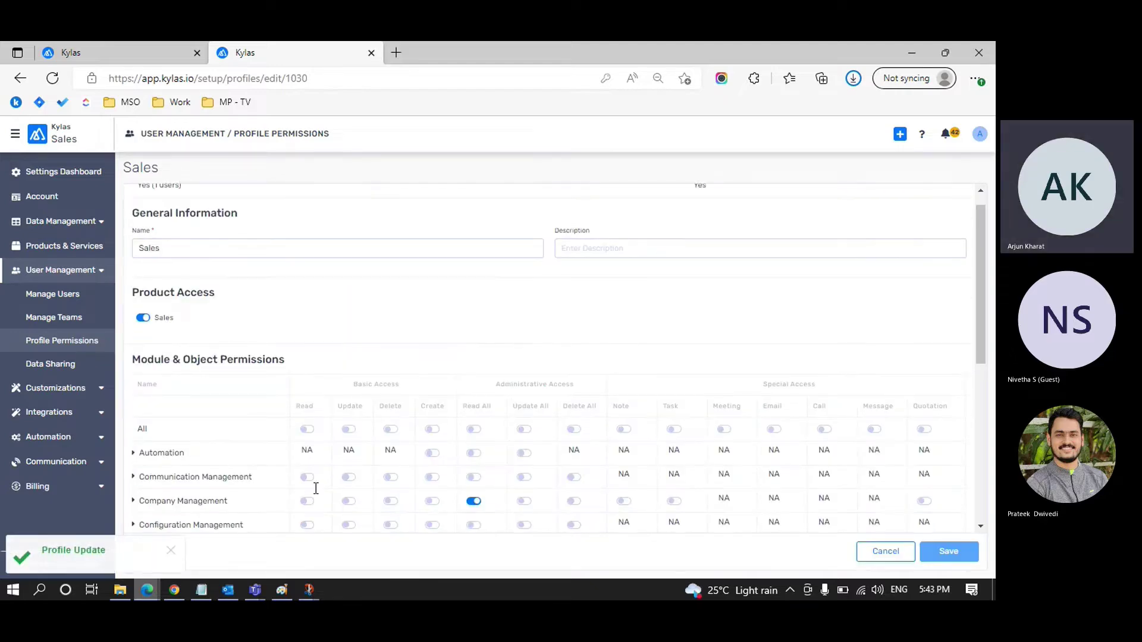
Step: Sign in with the saved sales account in the other browser and open Quotations
mouse_move(181, 590)
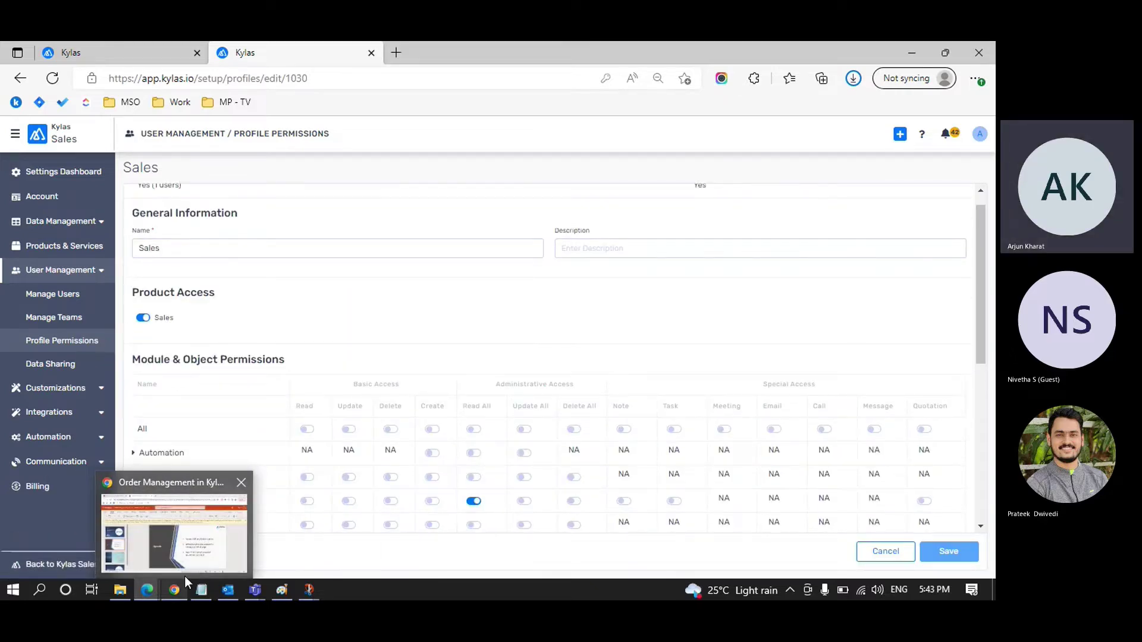
click(184, 576)
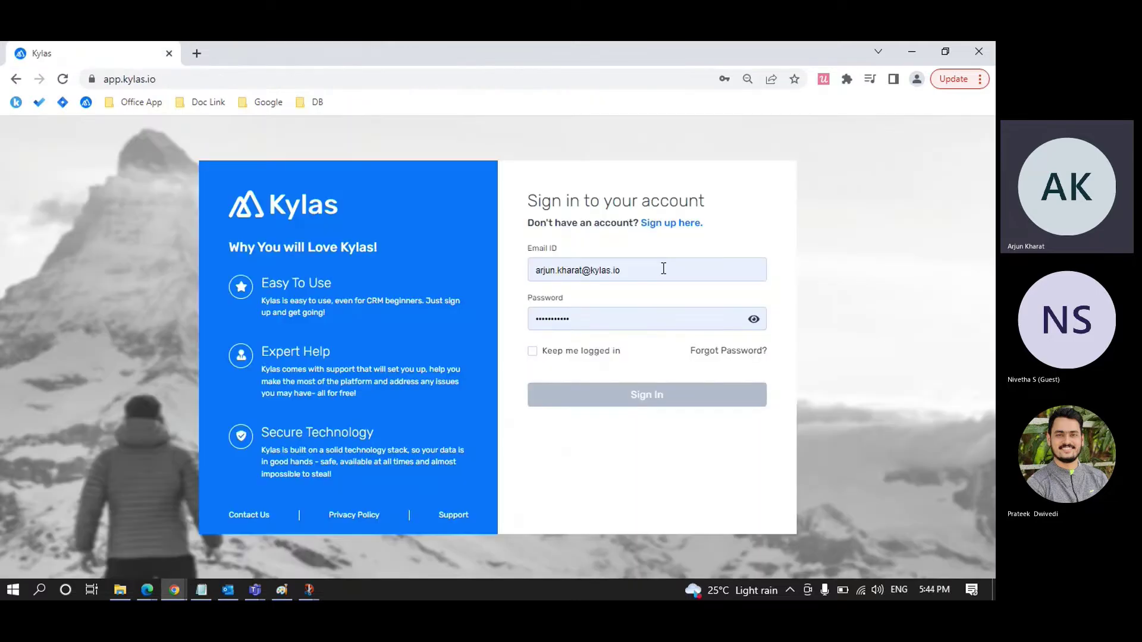
click(663, 269)
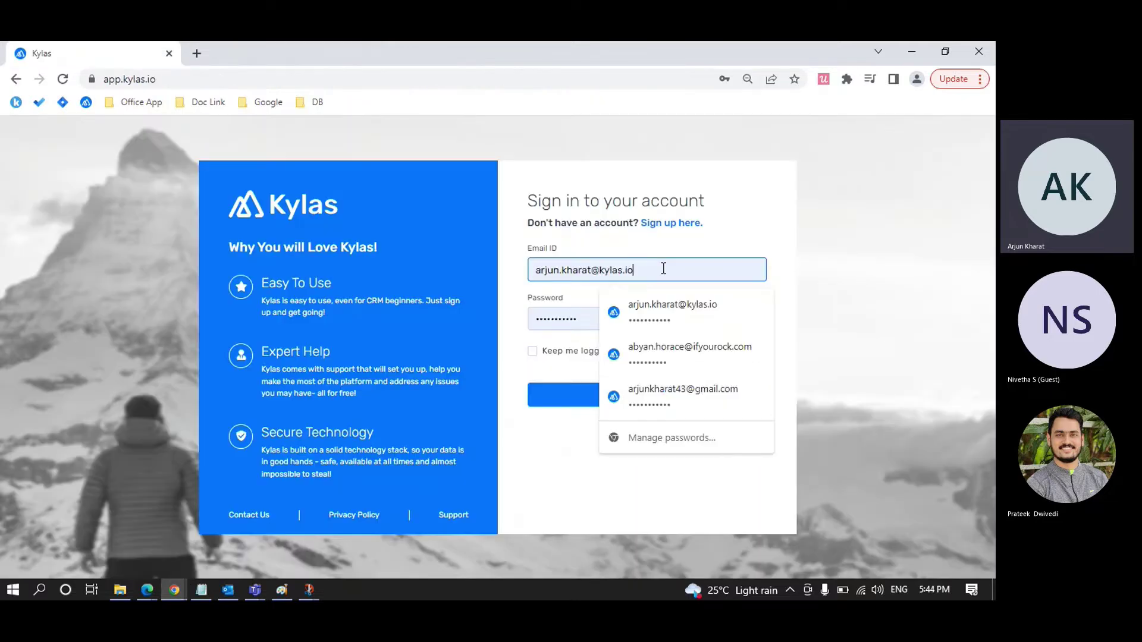
click(576, 404)
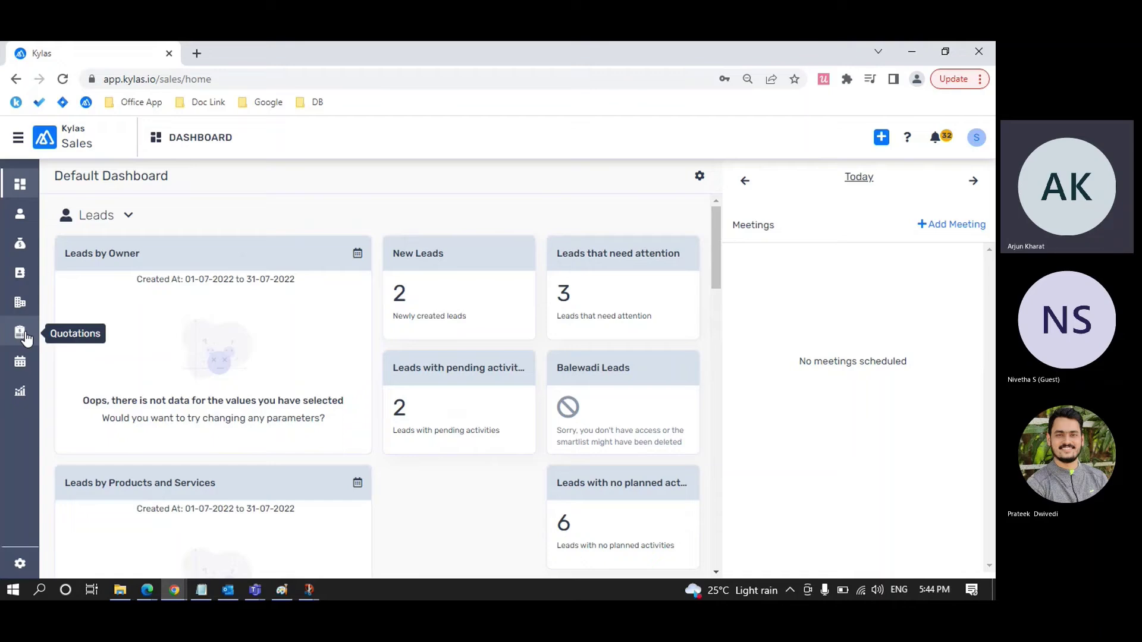
click(26, 338)
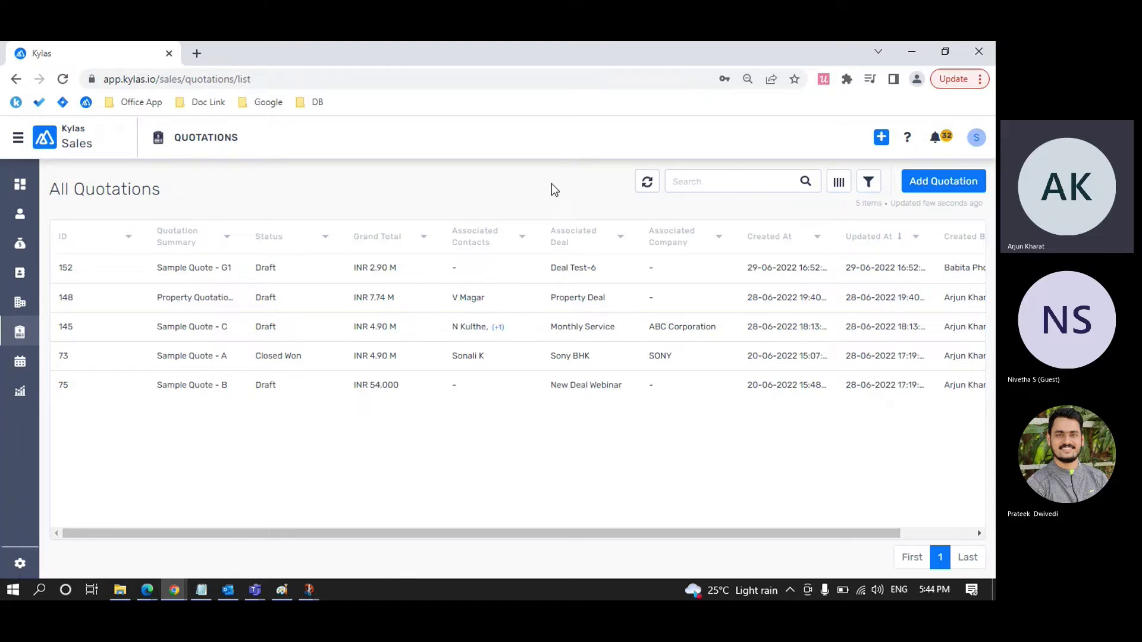
Step: Glance at the quotation search and filters, then open the Add Quotation form
click(707, 182)
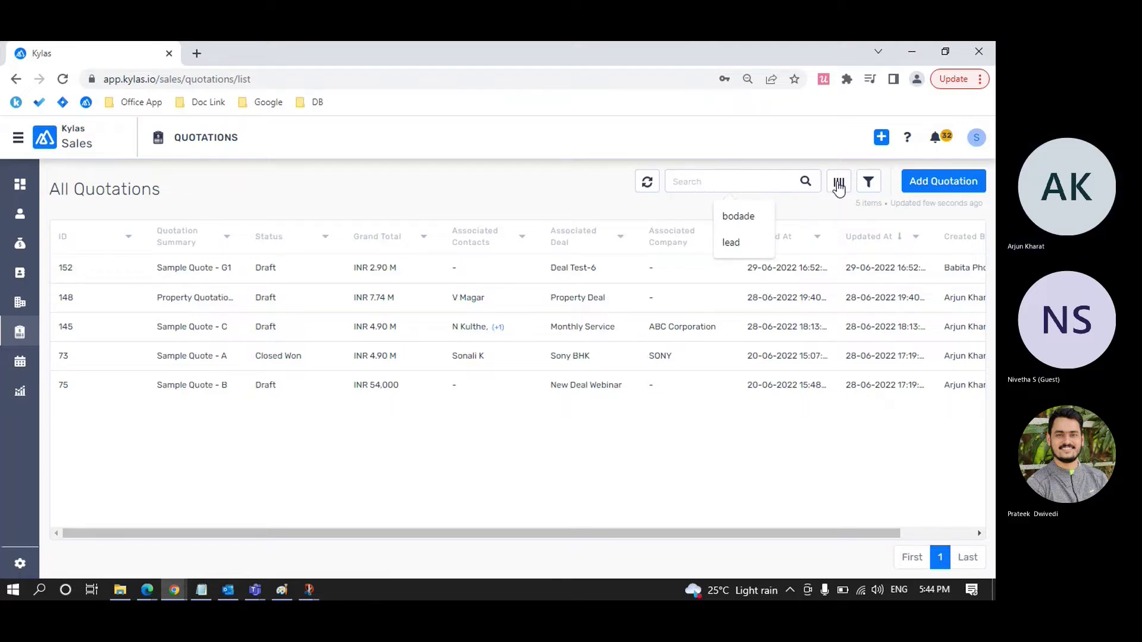
click(869, 185)
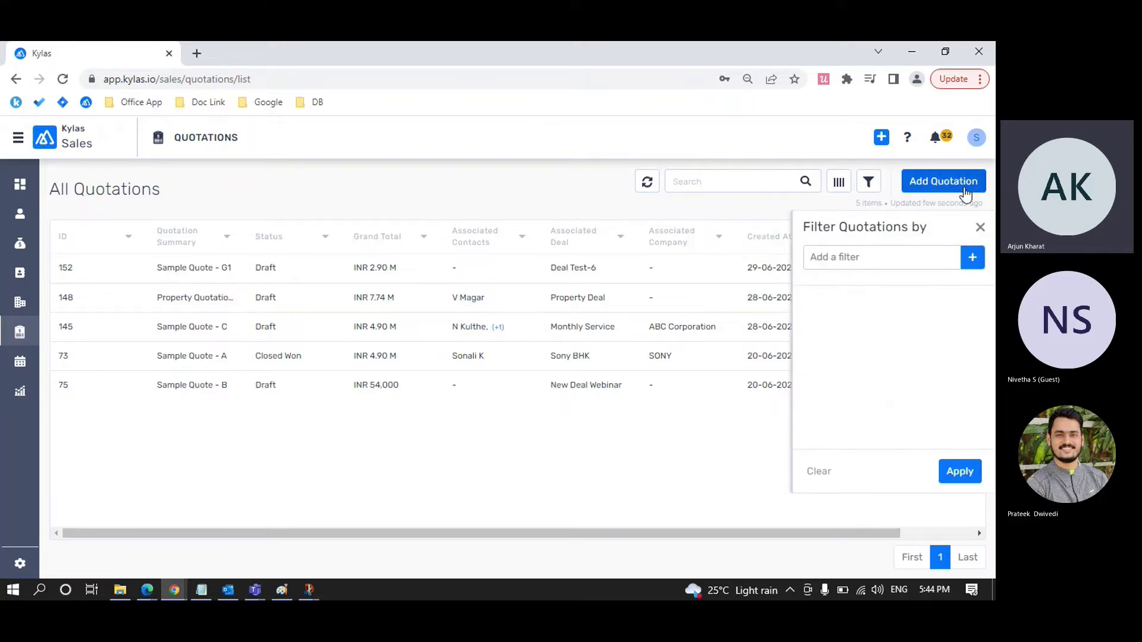
click(980, 227)
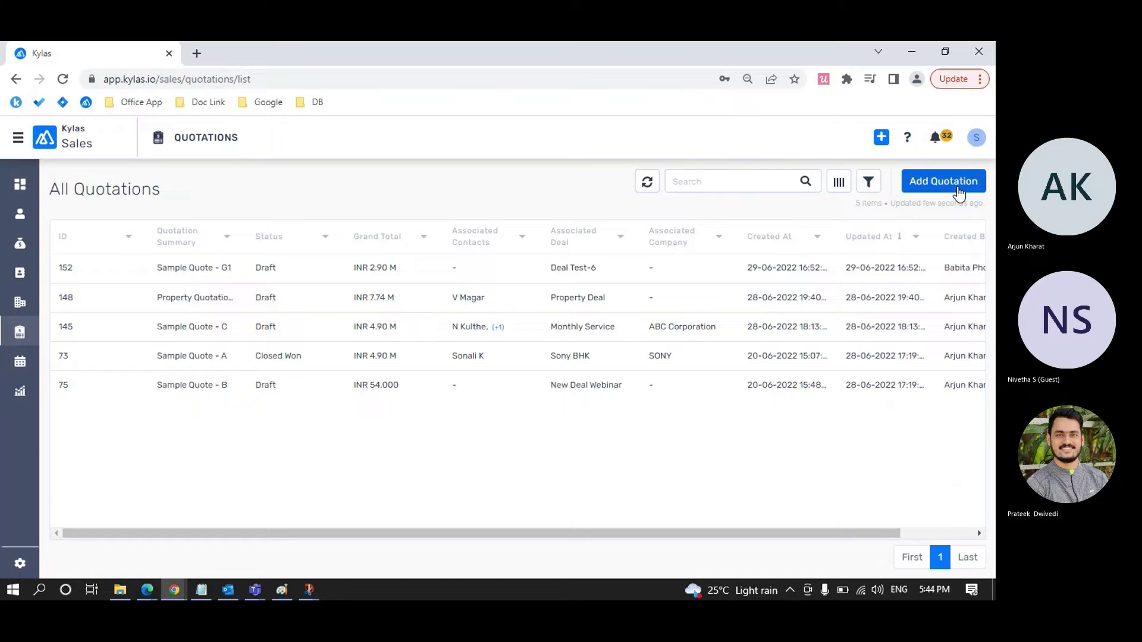
click(958, 190)
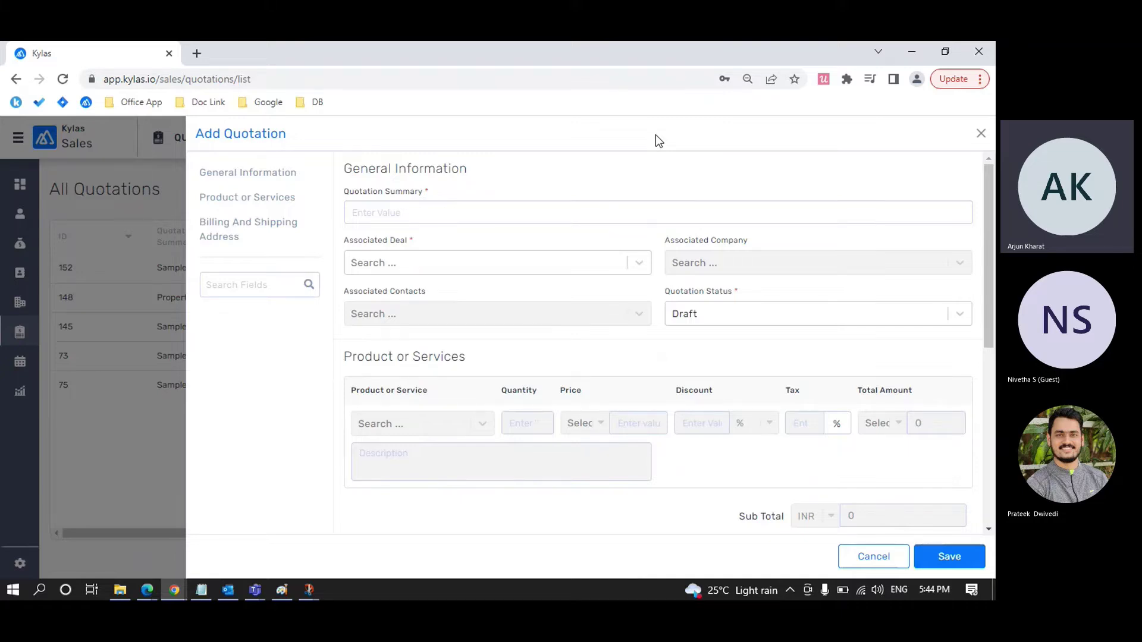
Step: Review the Quotation Status choices and leave the status at Draft
click(260, 178)
click(720, 315)
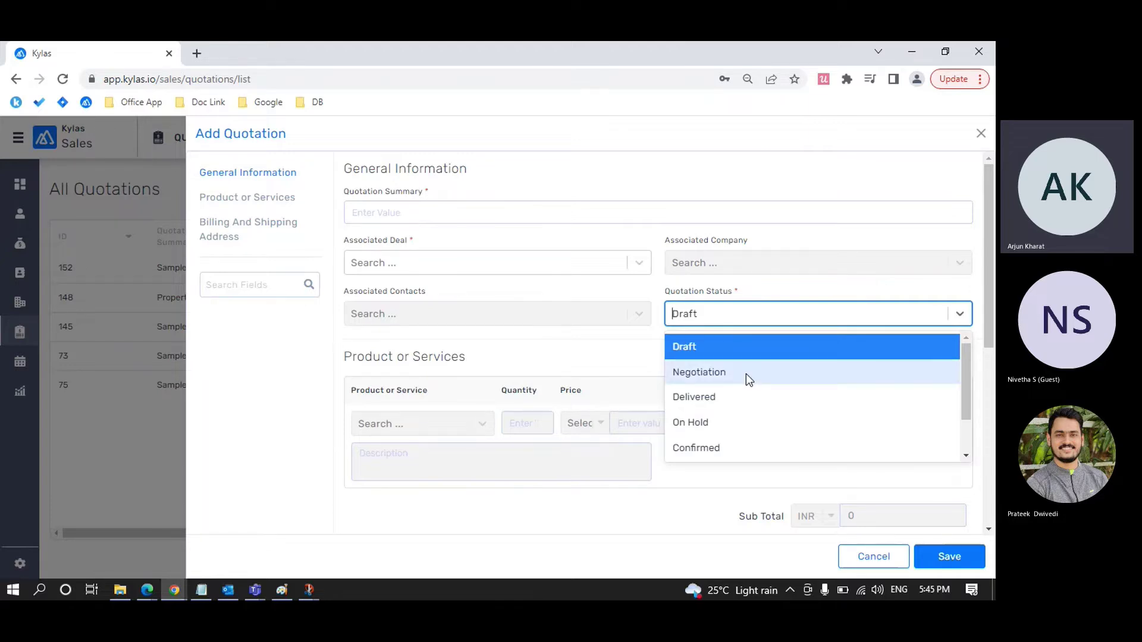
scroll(746, 374, down, 2)
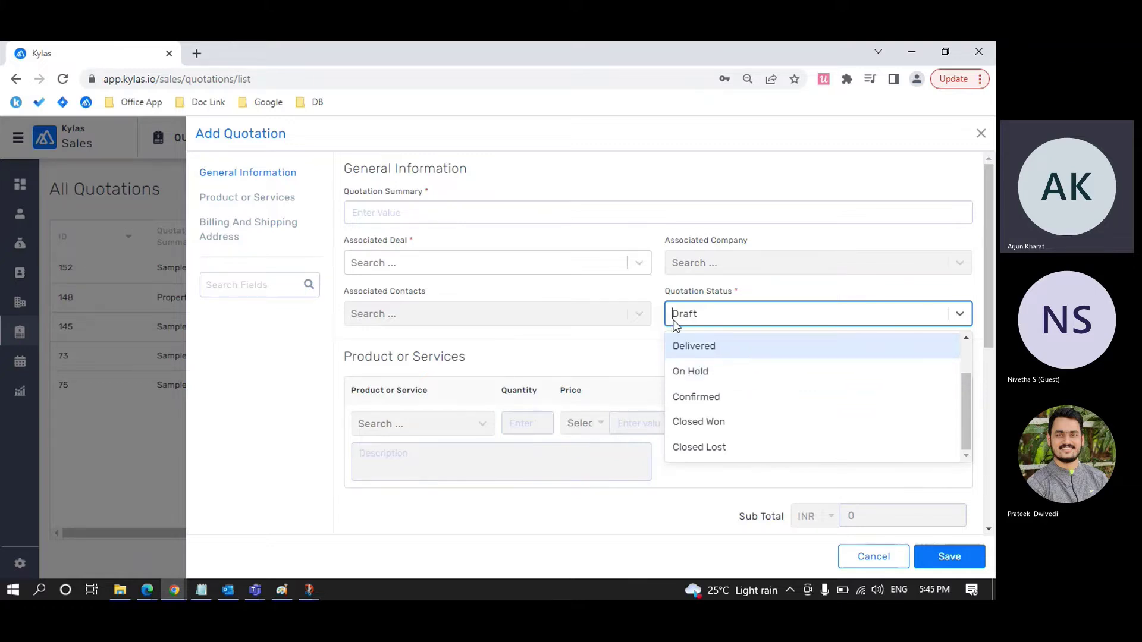
click(645, 282)
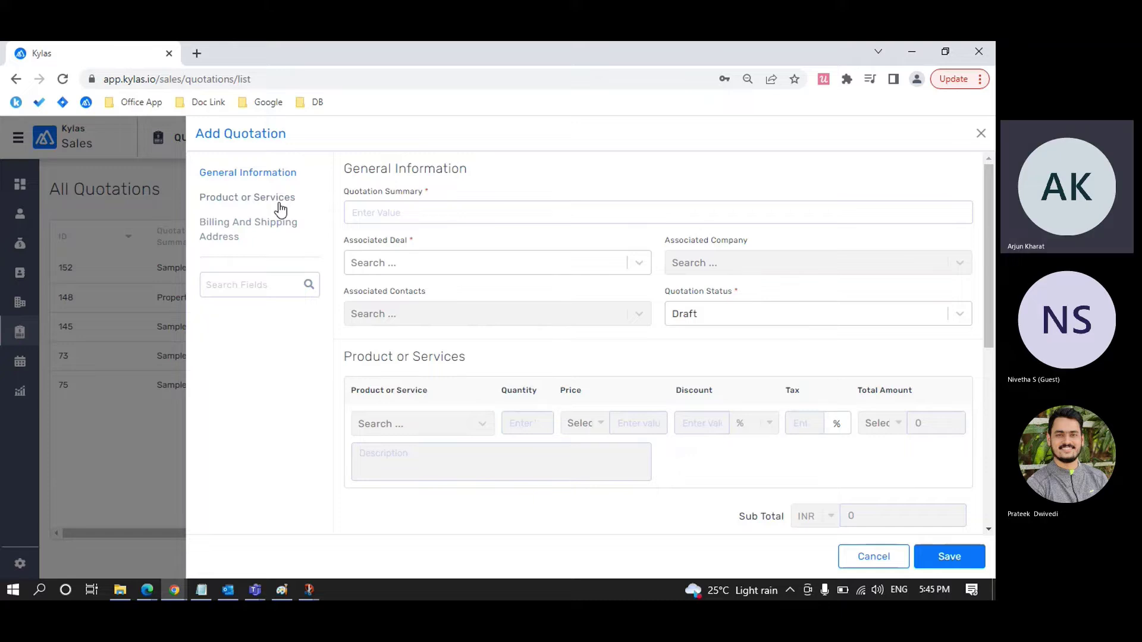
click(280, 202)
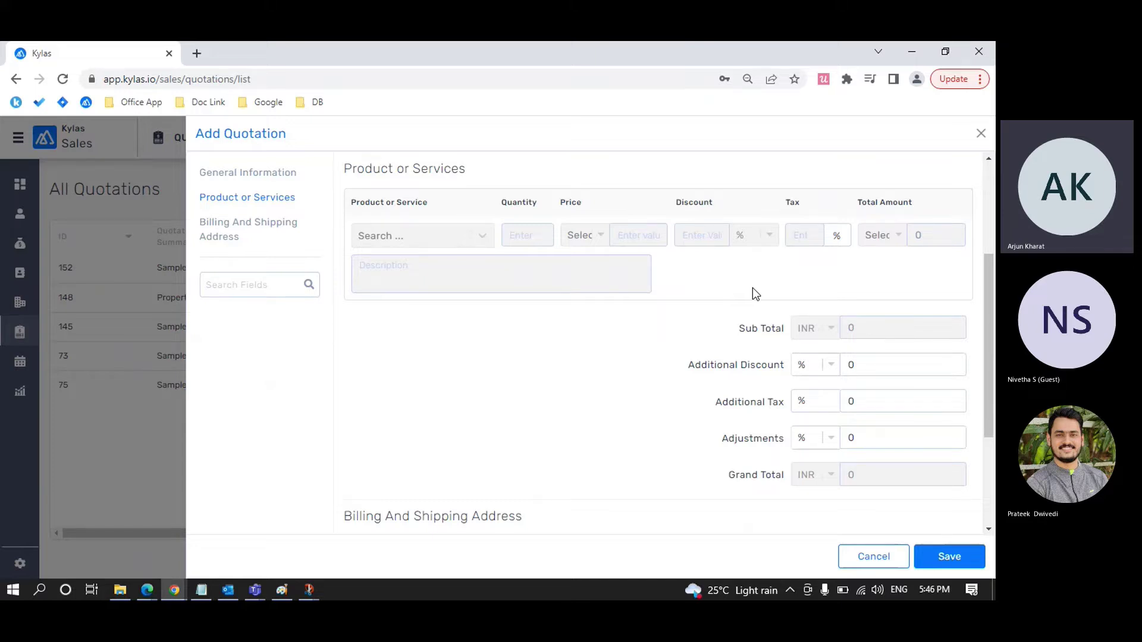
scroll(752, 288, down, 1)
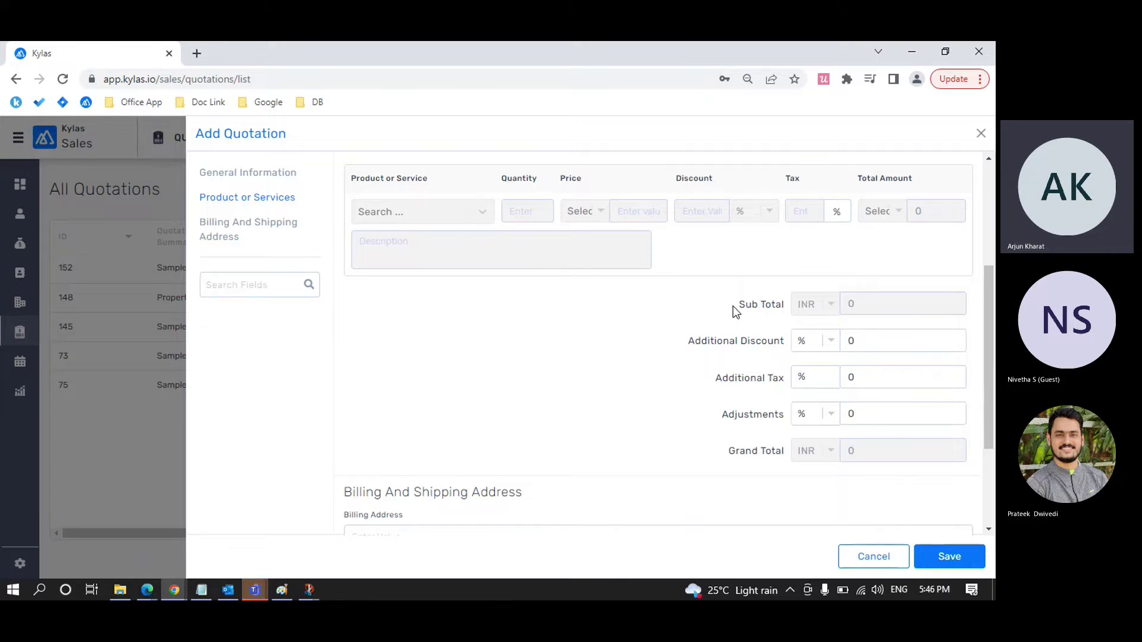
drag(733, 306, 783, 303)
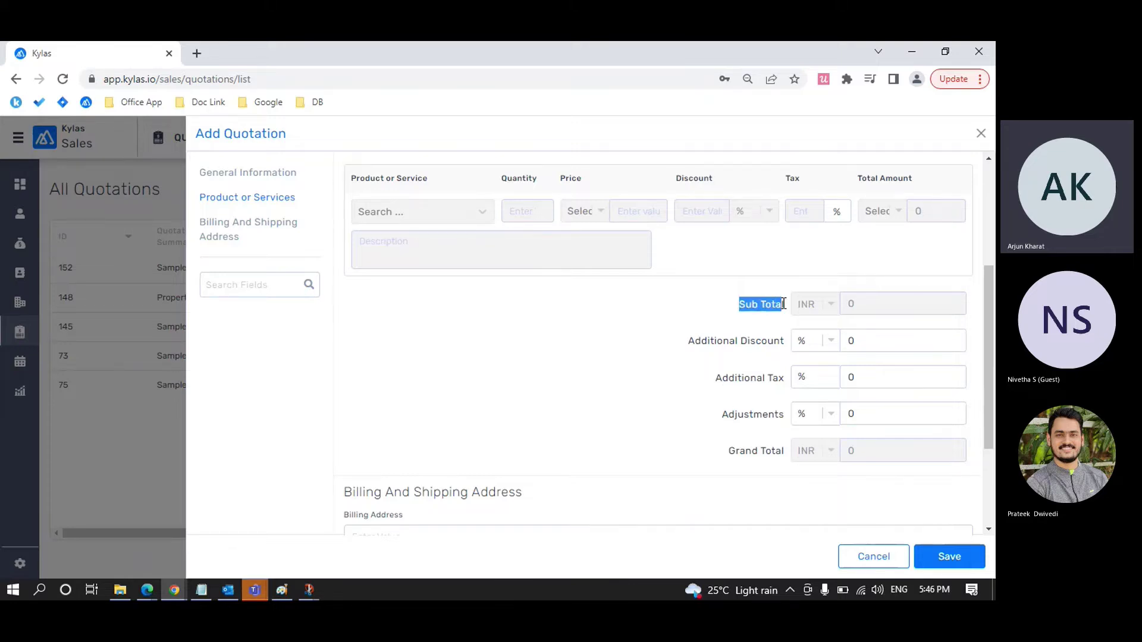
click(784, 303)
scroll(801, 263, up, 1)
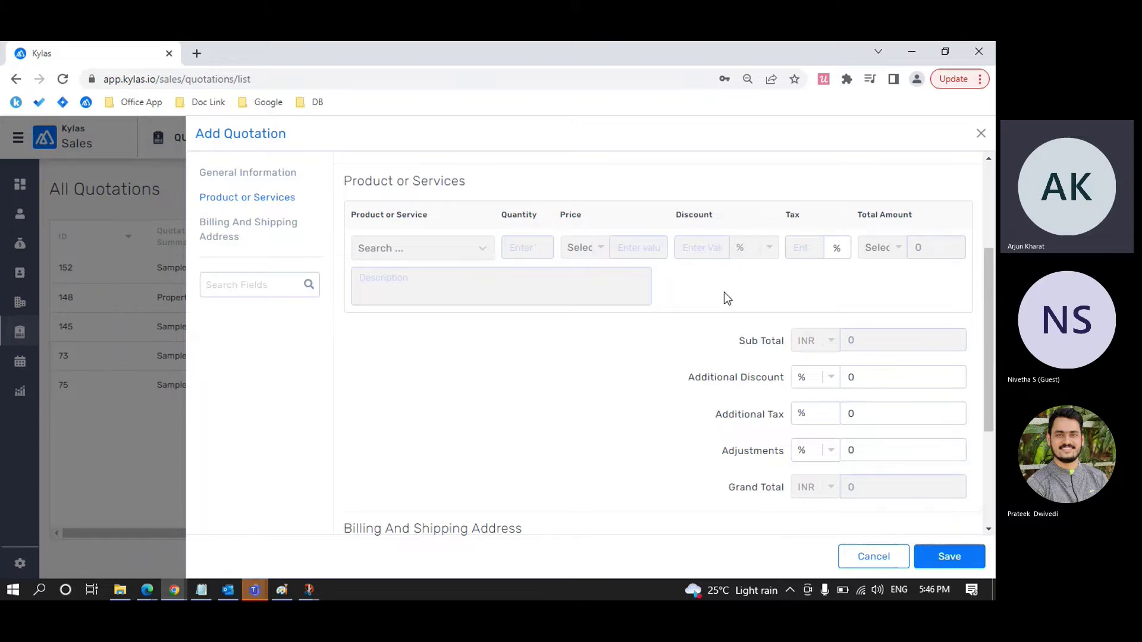
scroll(725, 297, down, 3)
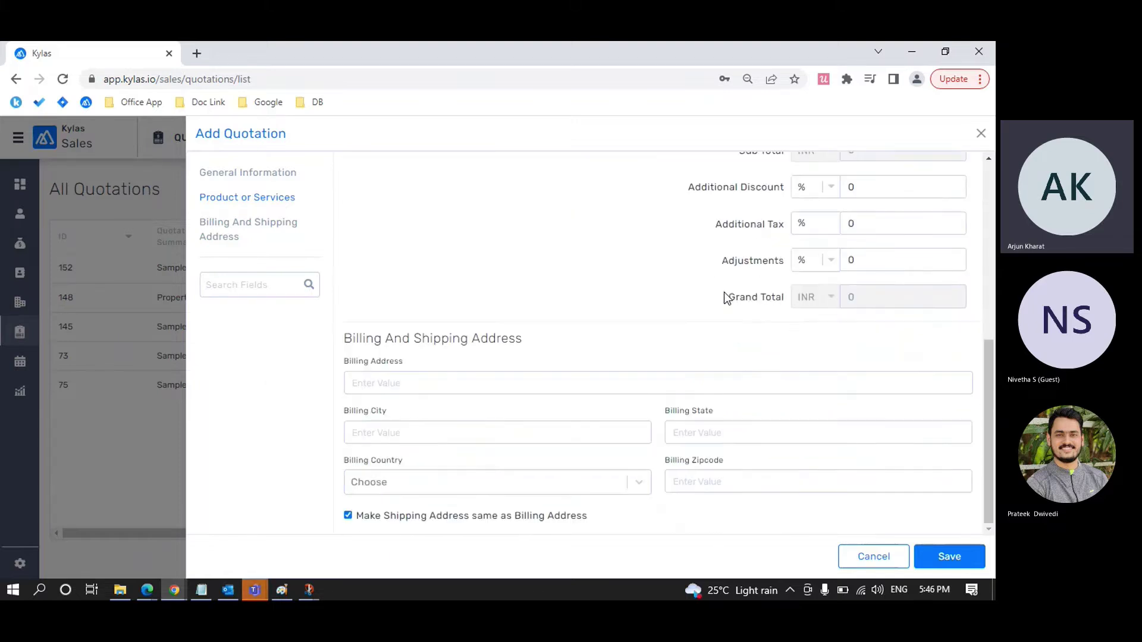
click(242, 237)
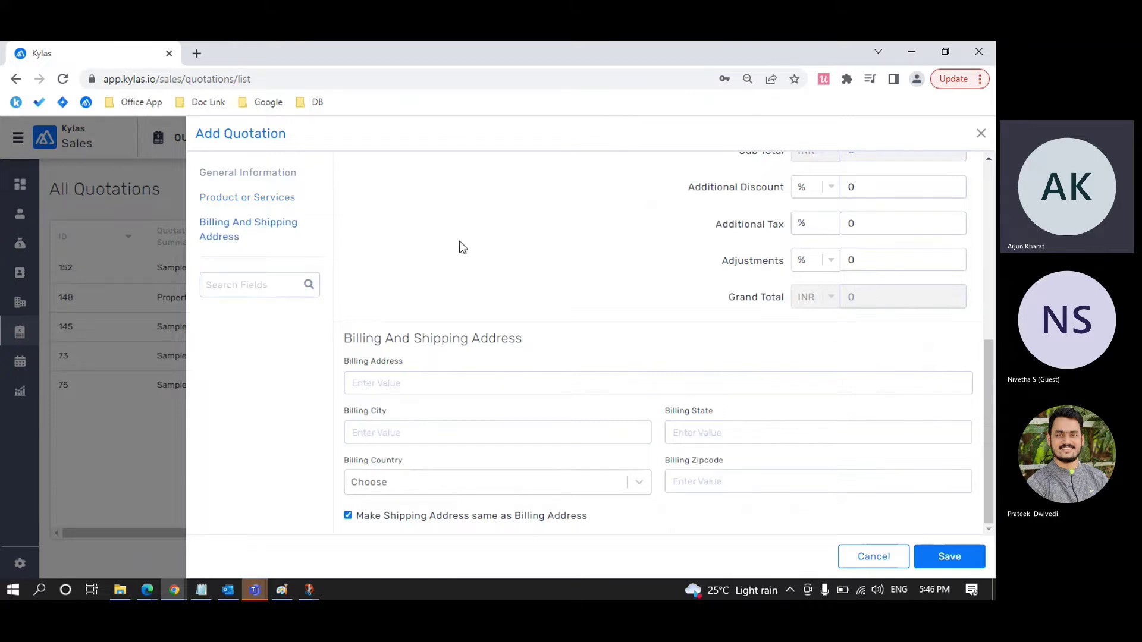
scroll(463, 247, up, 10)
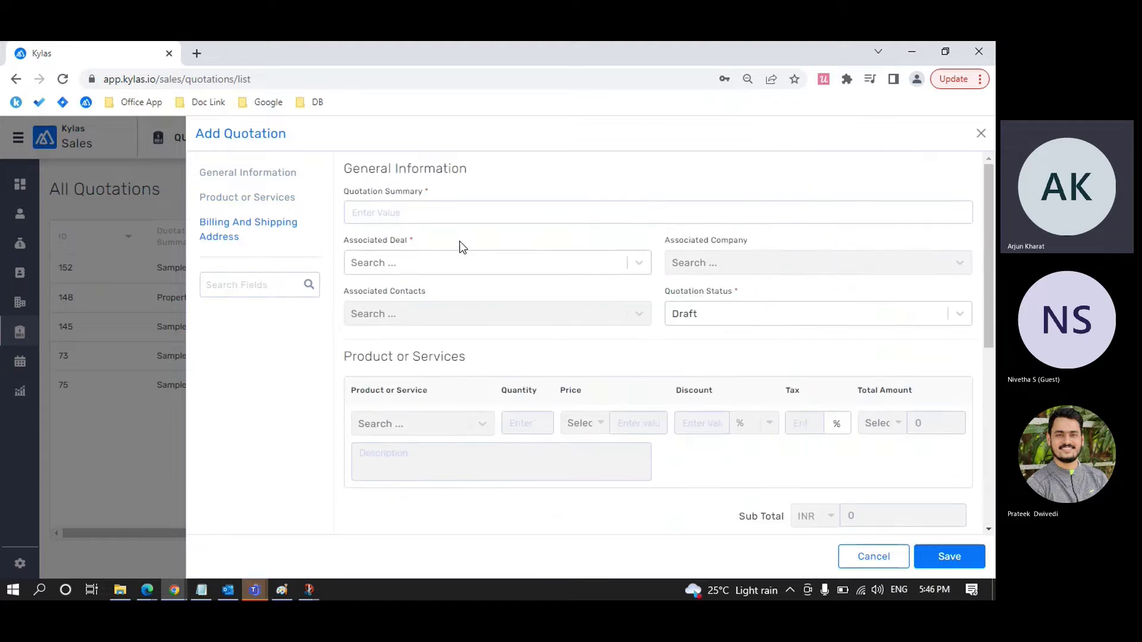
Step: Enter 'Cricket Bags Quotation' as the quotation summary
click(455, 211)
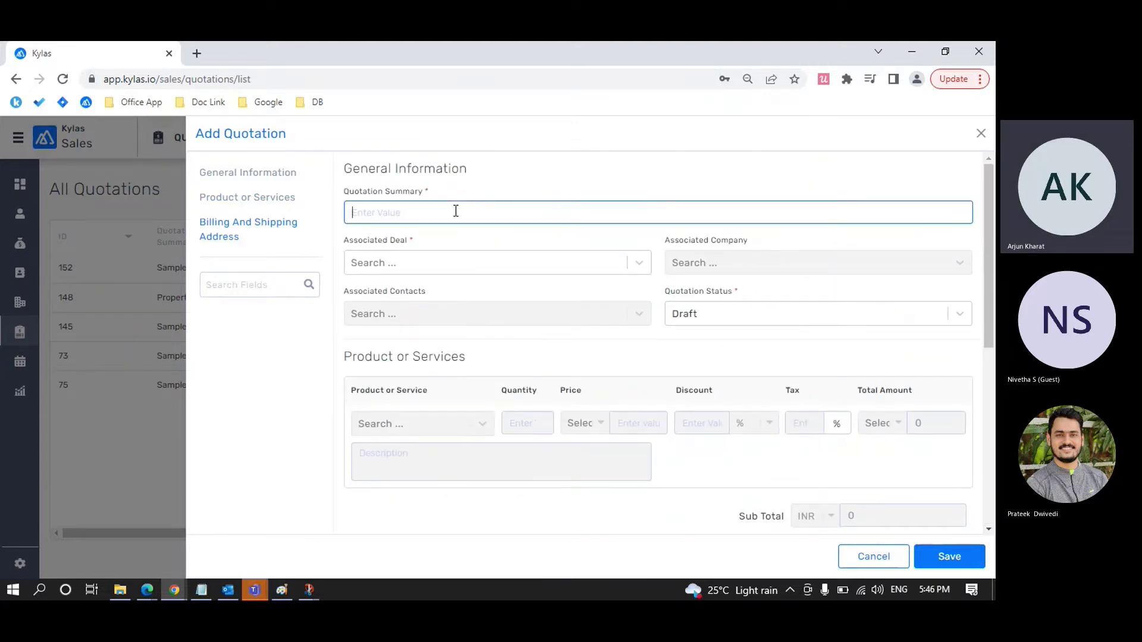
text(Cricket Bags Quotation)
Step: Browse the Associated Deal list and dismiss the lead-update and lead-assignment notifications
click(530, 262)
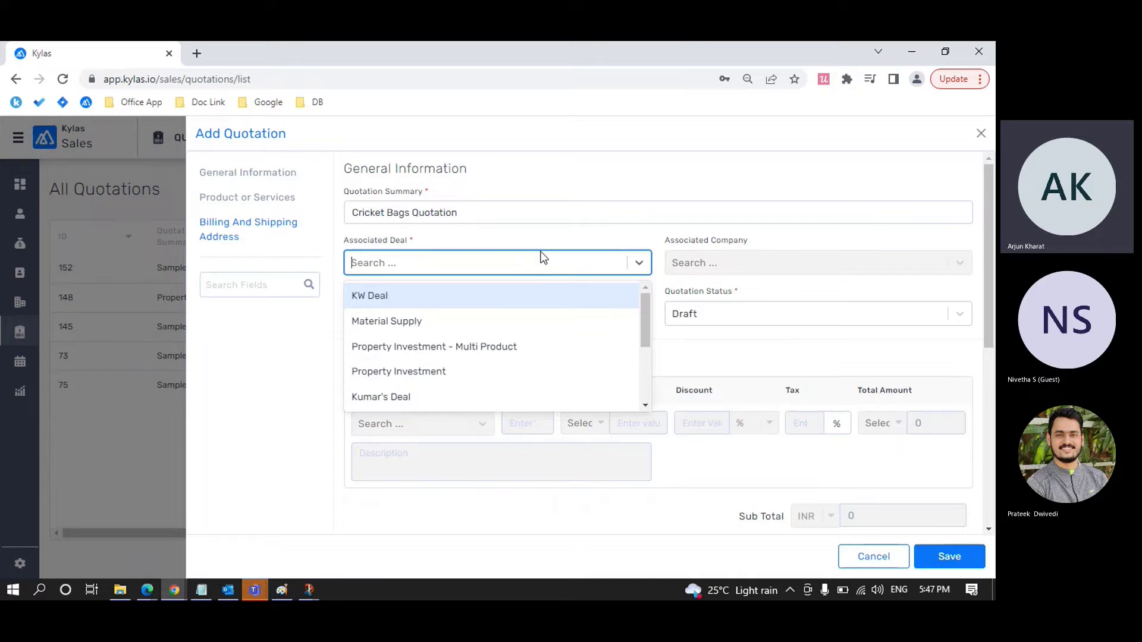
click(575, 157)
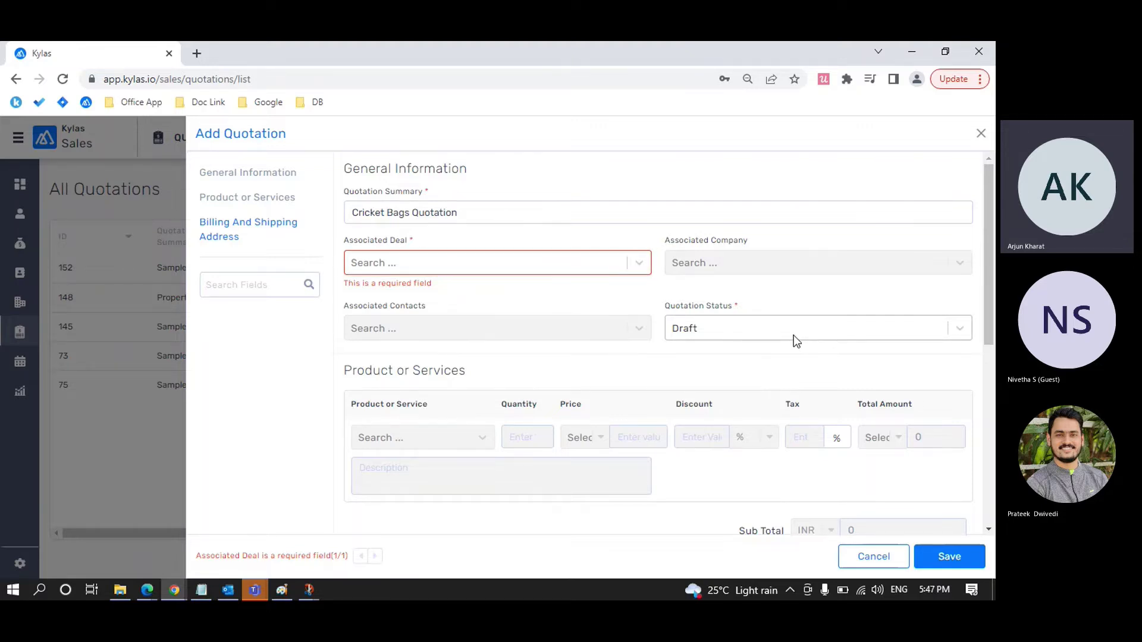
scroll(753, 331, down, 3)
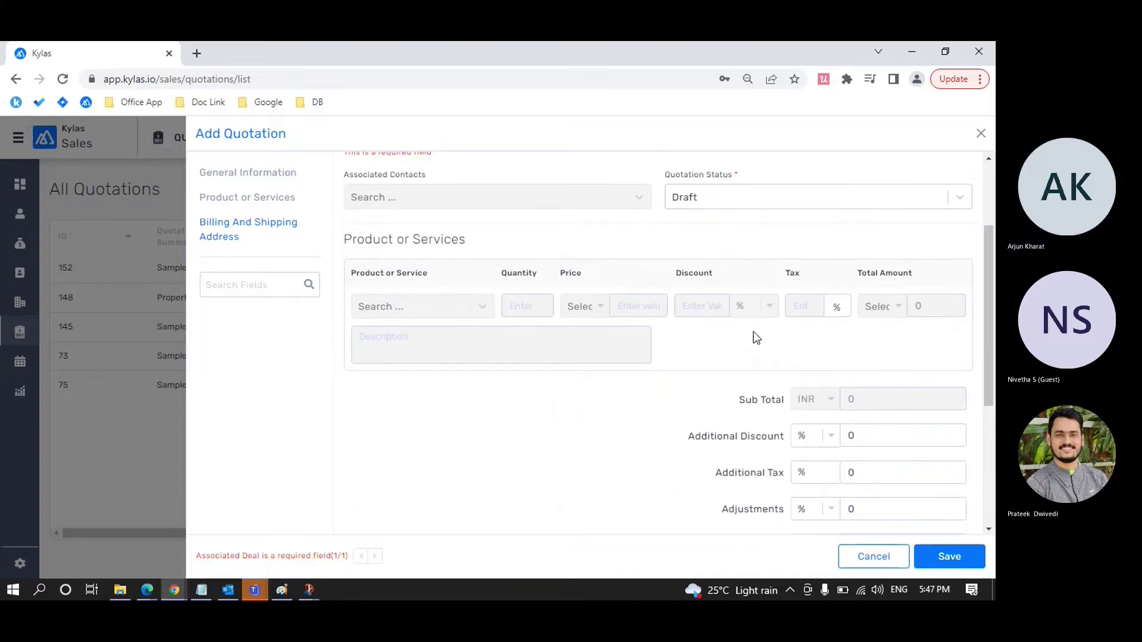
scroll(753, 331, down, 2)
scroll(753, 331, up, 6)
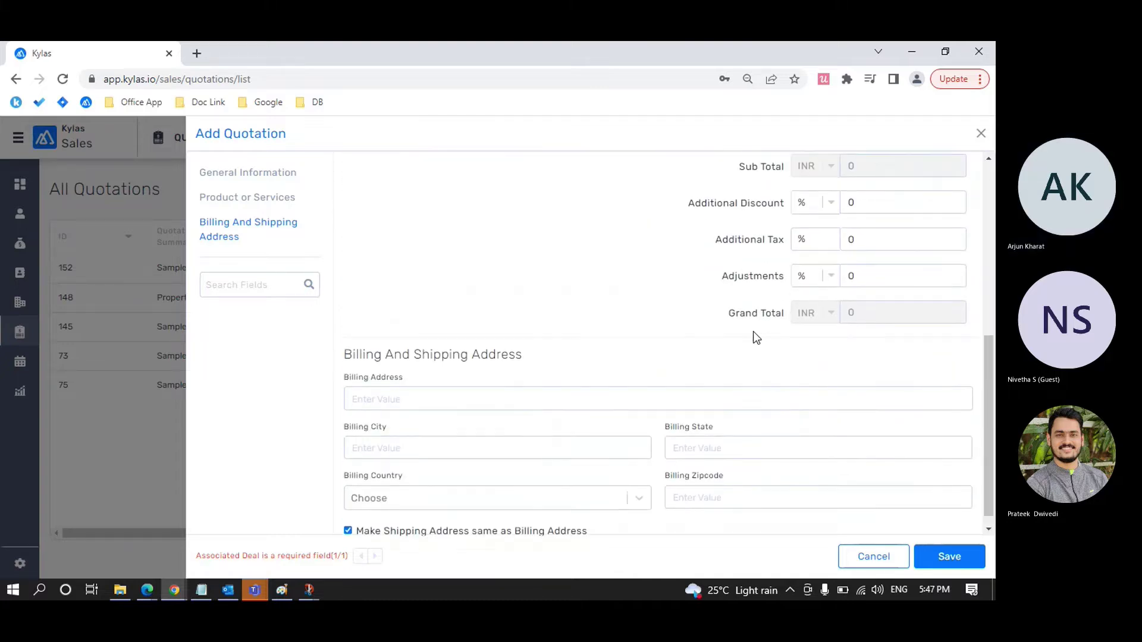
click(512, 271)
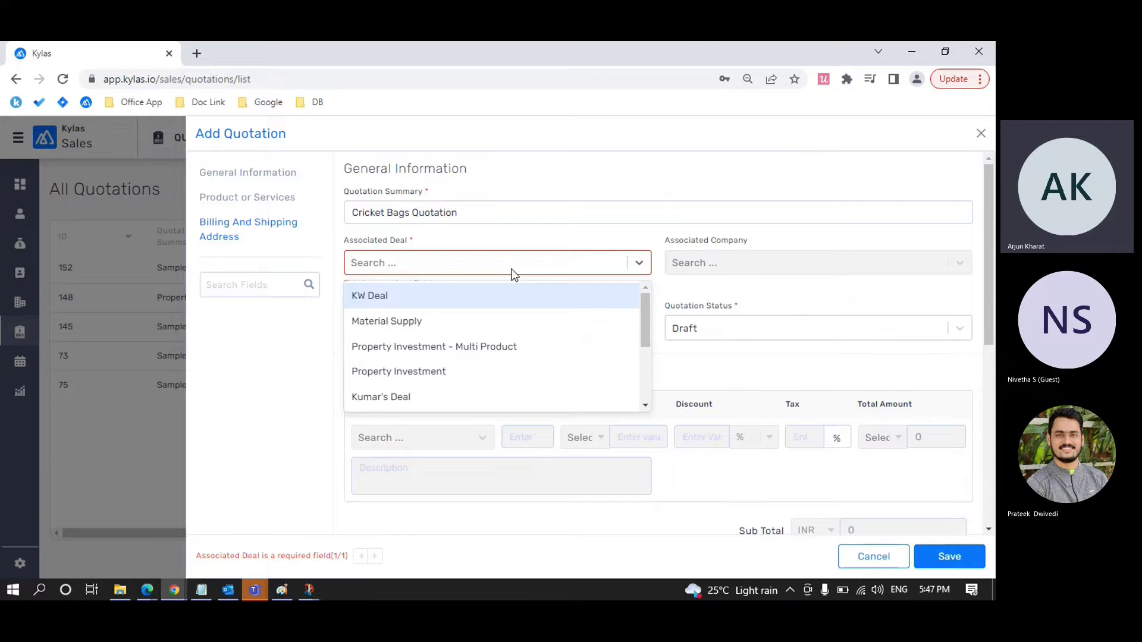
click(514, 274)
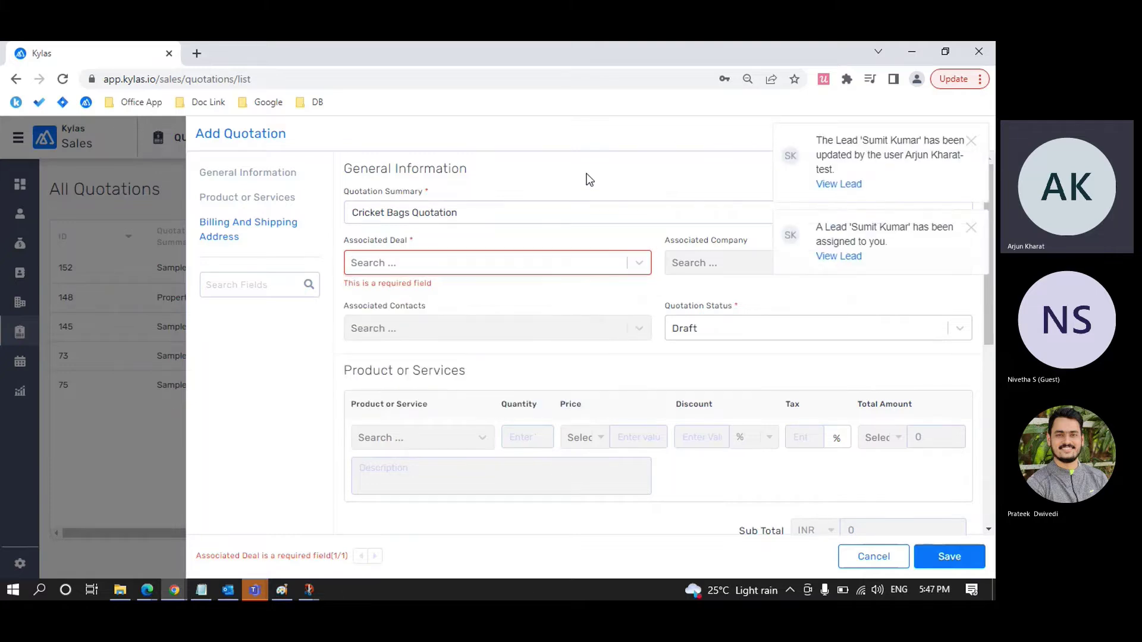
click(970, 141)
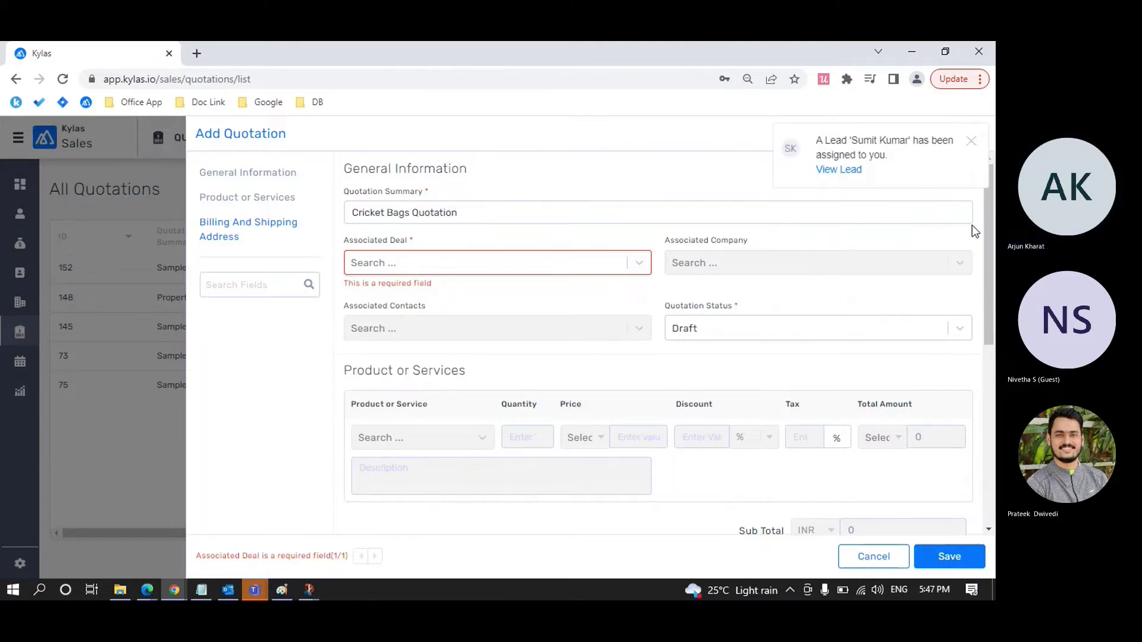
click(972, 143)
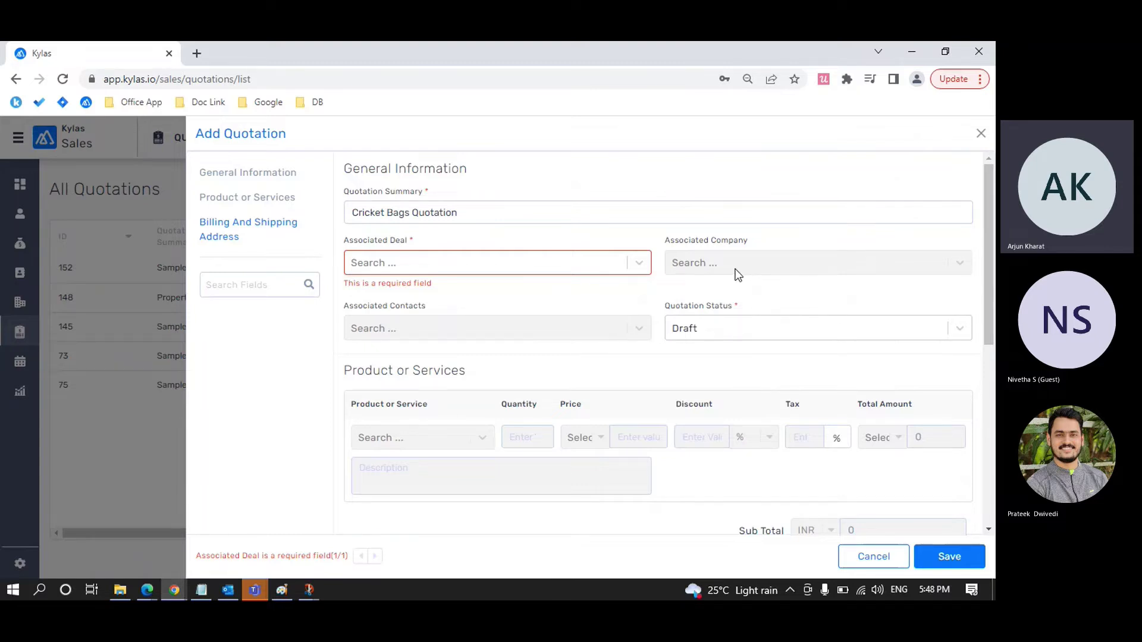
Step: Link the quotation to KW Deal and switch to the other browser window
click(640, 265)
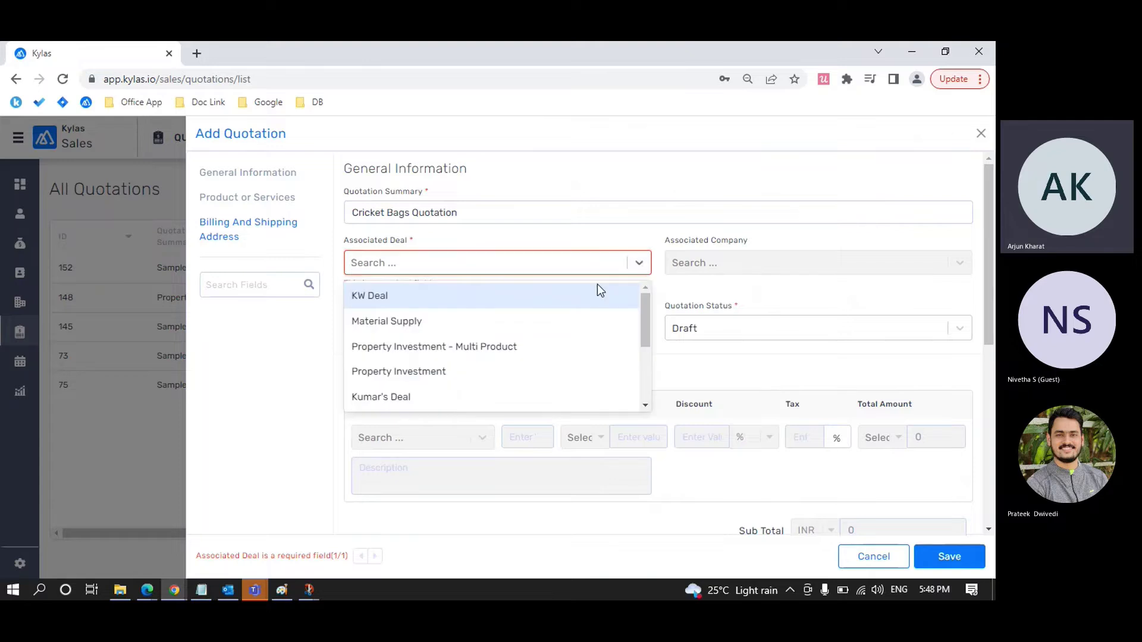
click(576, 294)
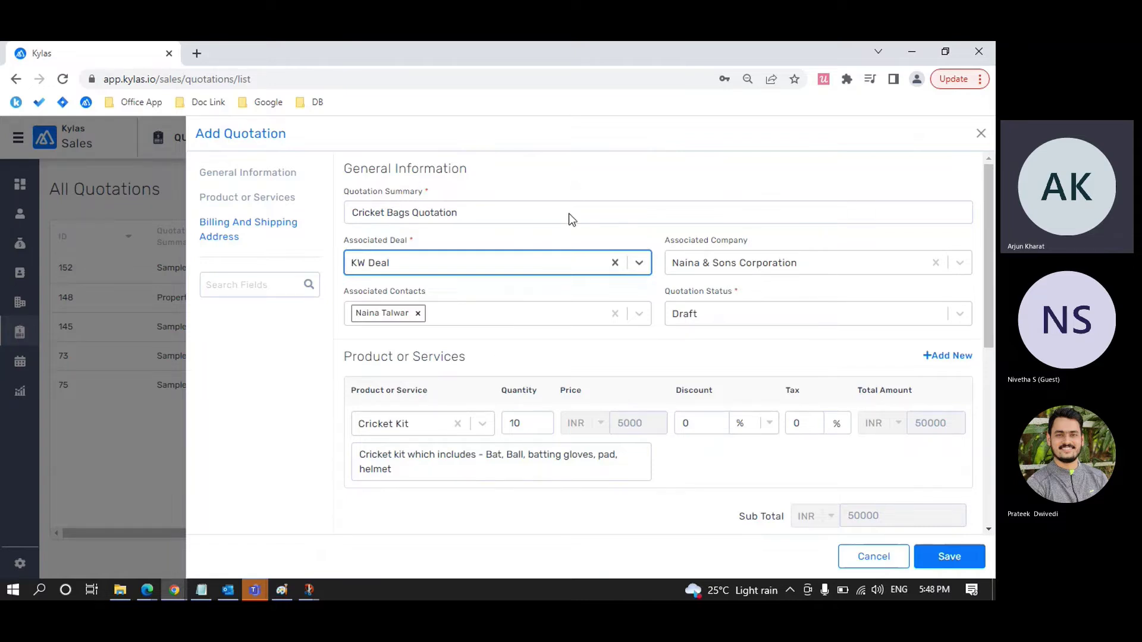
mouse_move(148, 592)
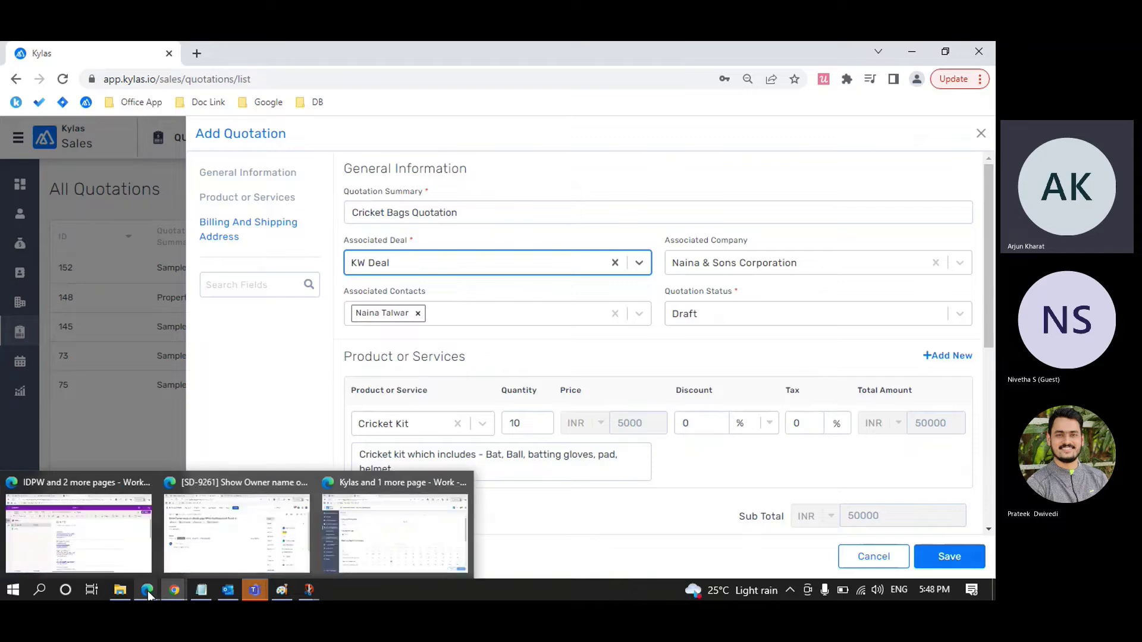
click(358, 531)
Step: Open KW Deal from the Deals list to check its associated contact, then return to the quotation form
click(134, 60)
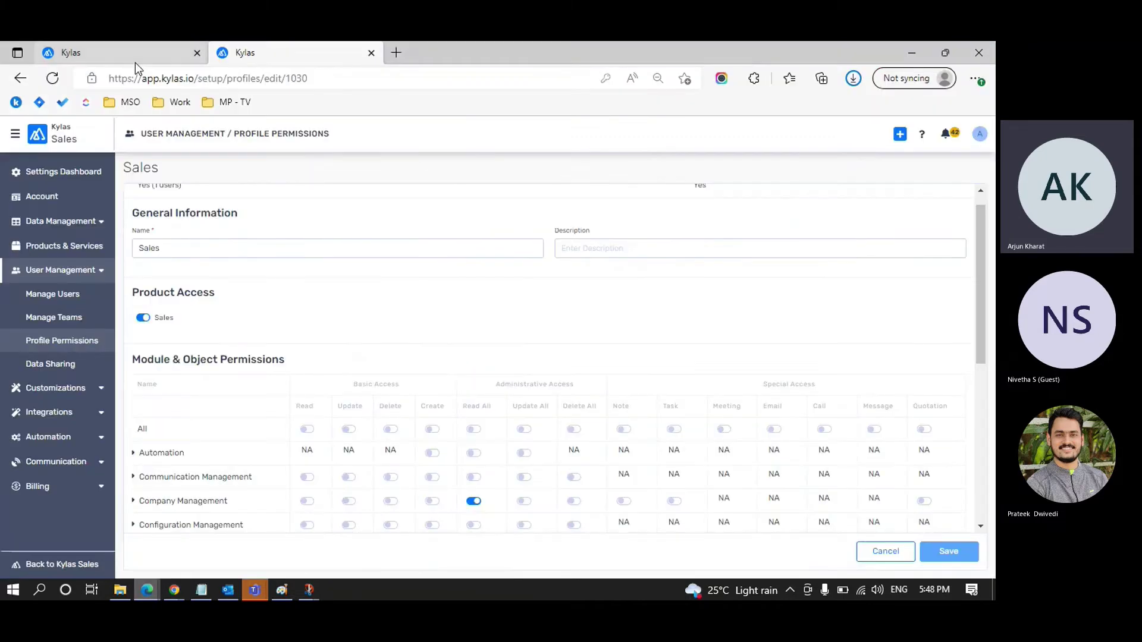
click(18, 224)
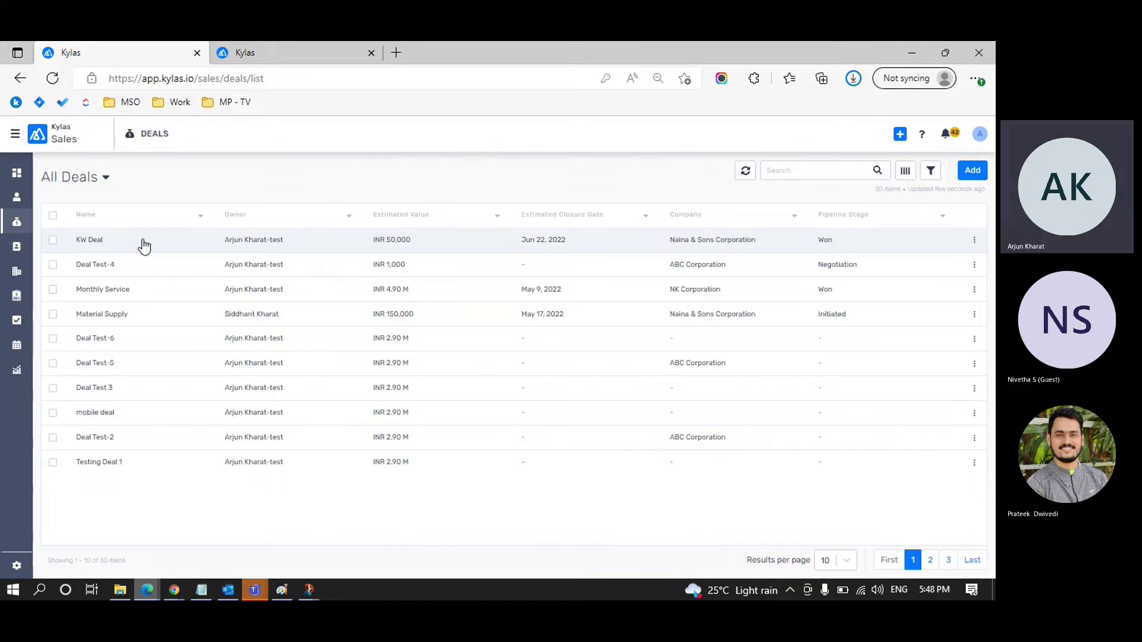
key(ctrl+plus)
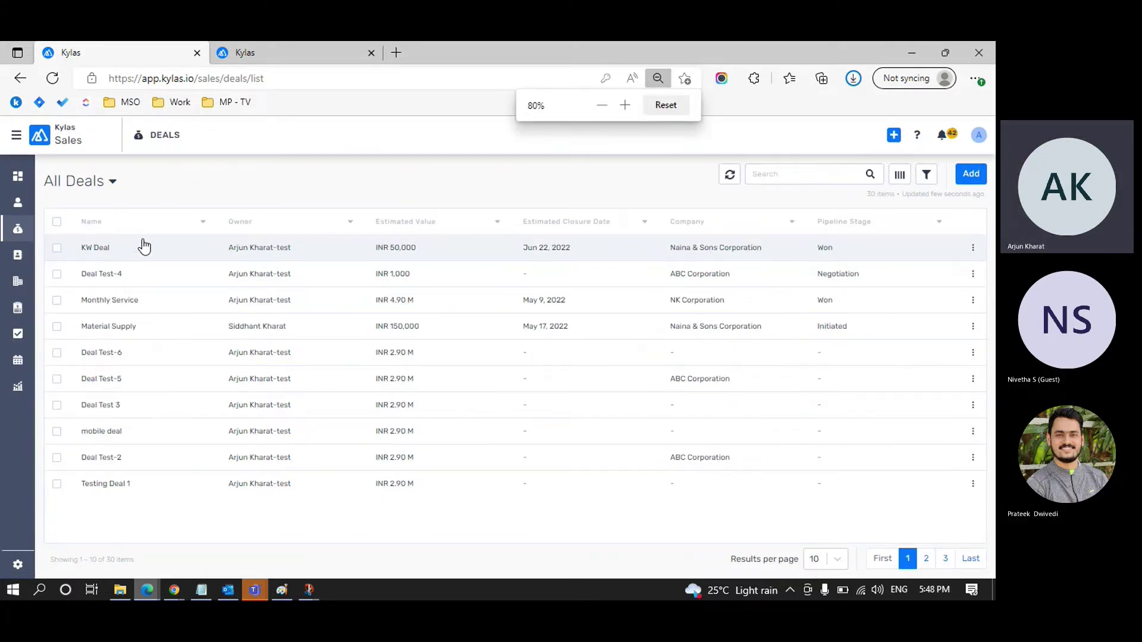
key(ctrl+plus)
key(ctrl+plus)
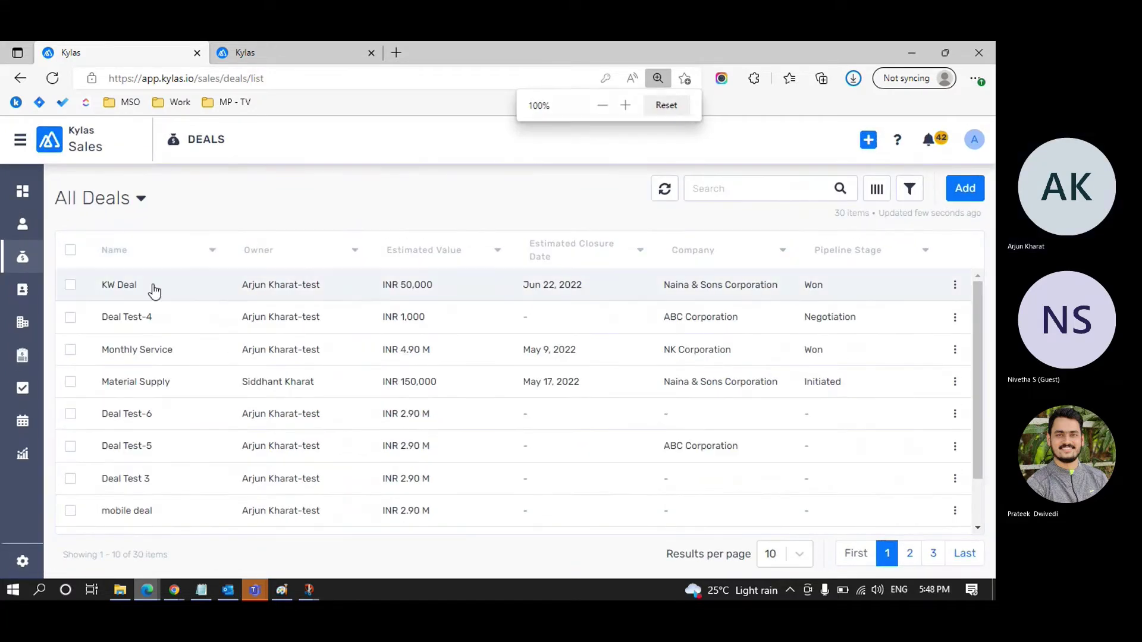
click(154, 289)
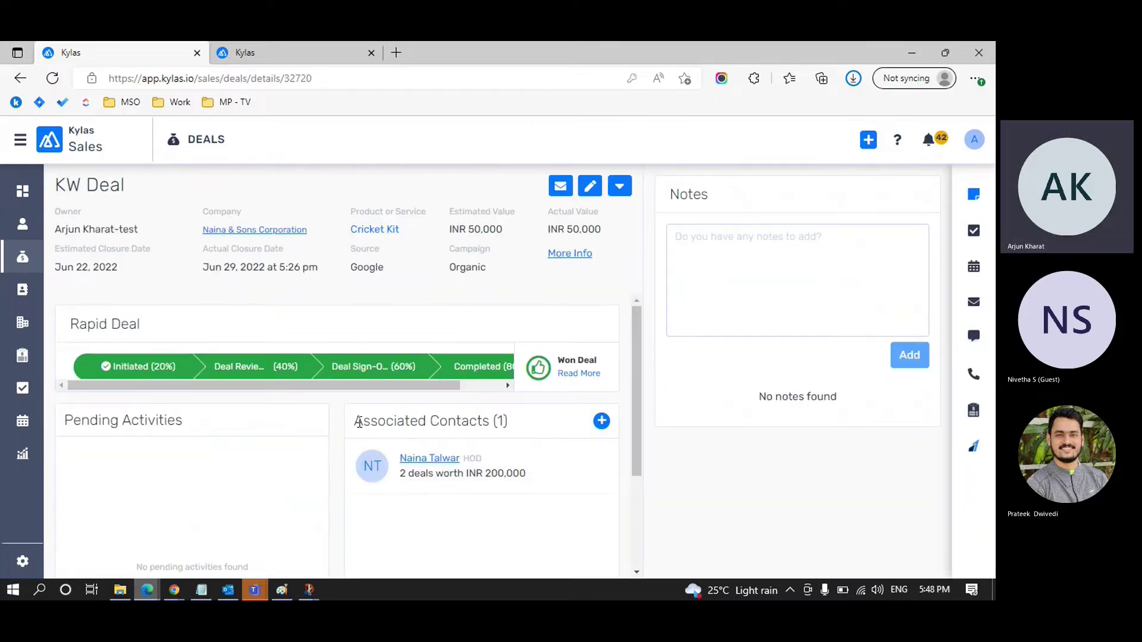
drag(359, 422, 518, 421)
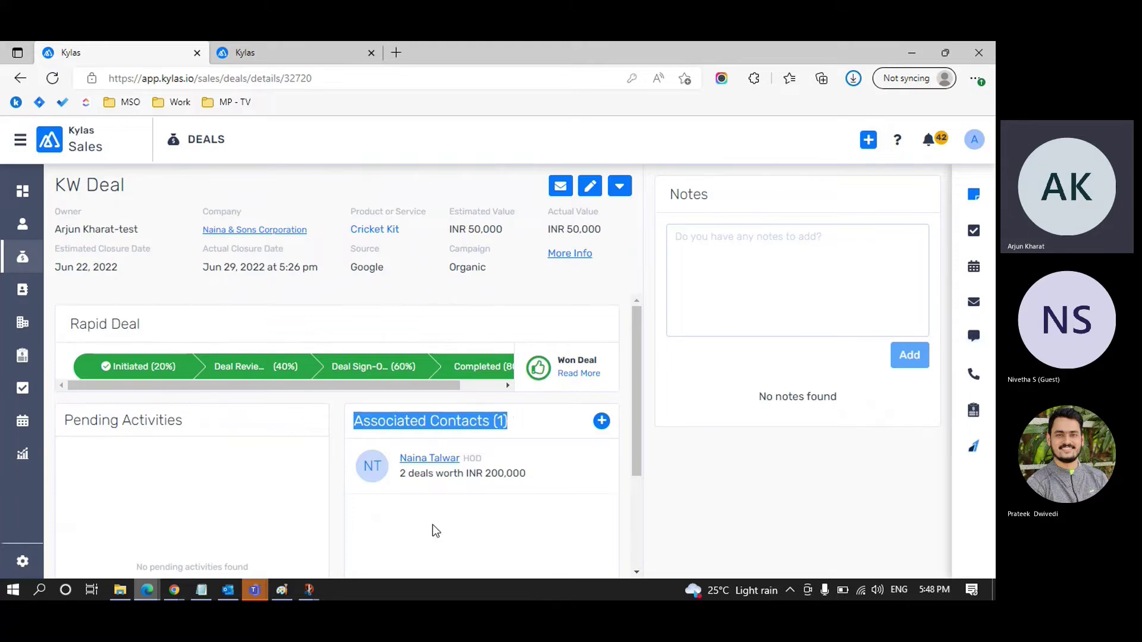
key(alt+Tab)
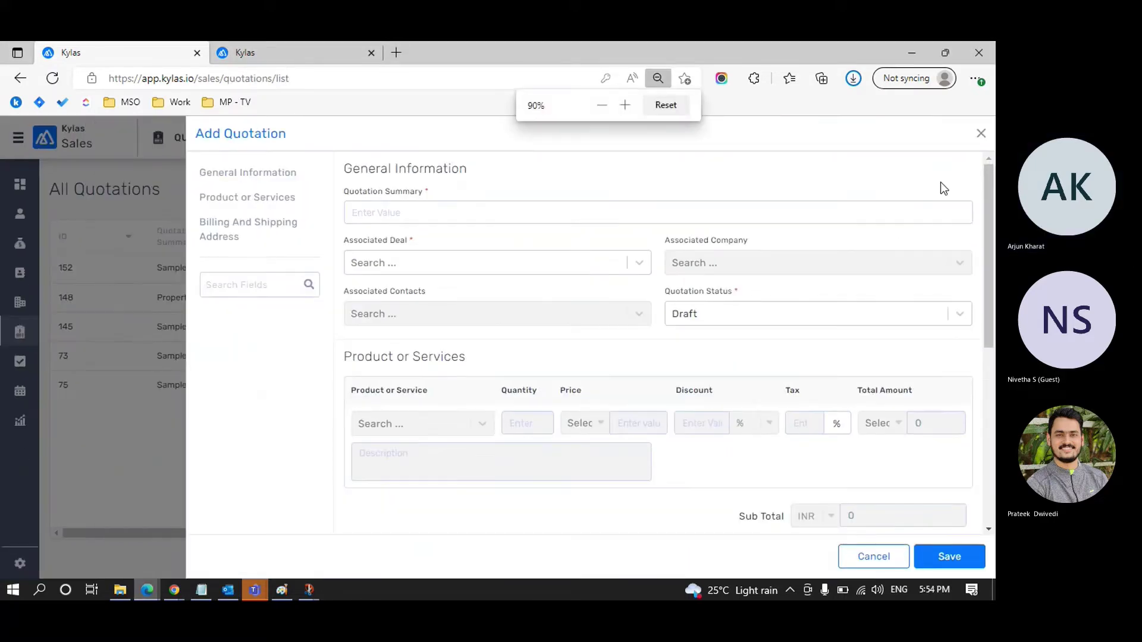
Step: Enter 'Create Bag' as the quotation summary and link it to KW Deal
click(513, 218)
text(Create Bag)
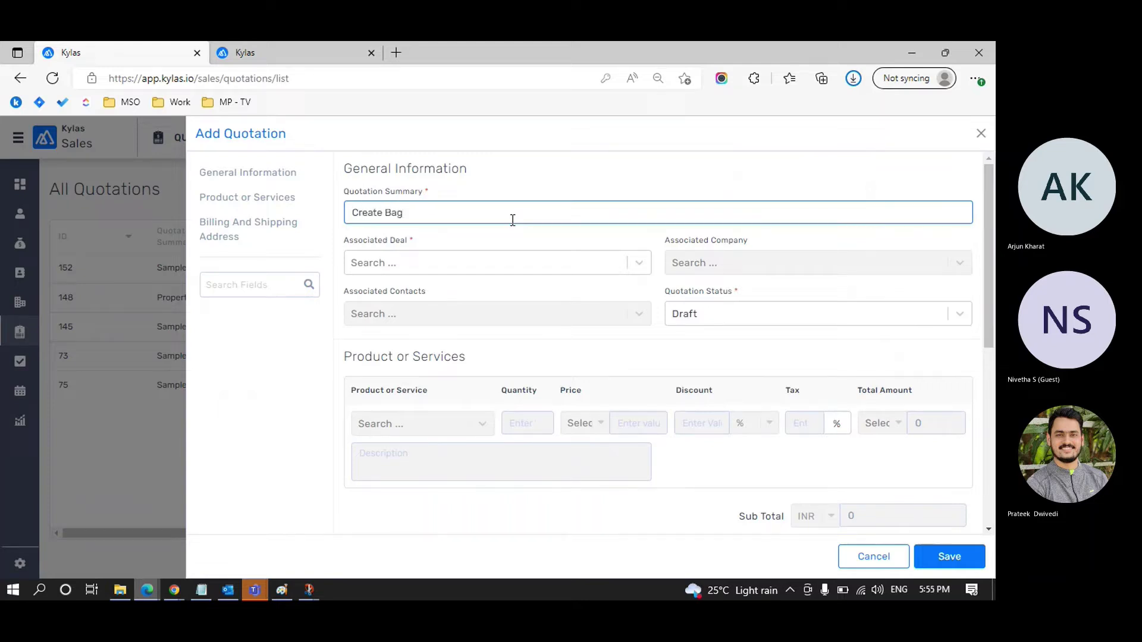
click(494, 265)
click(471, 295)
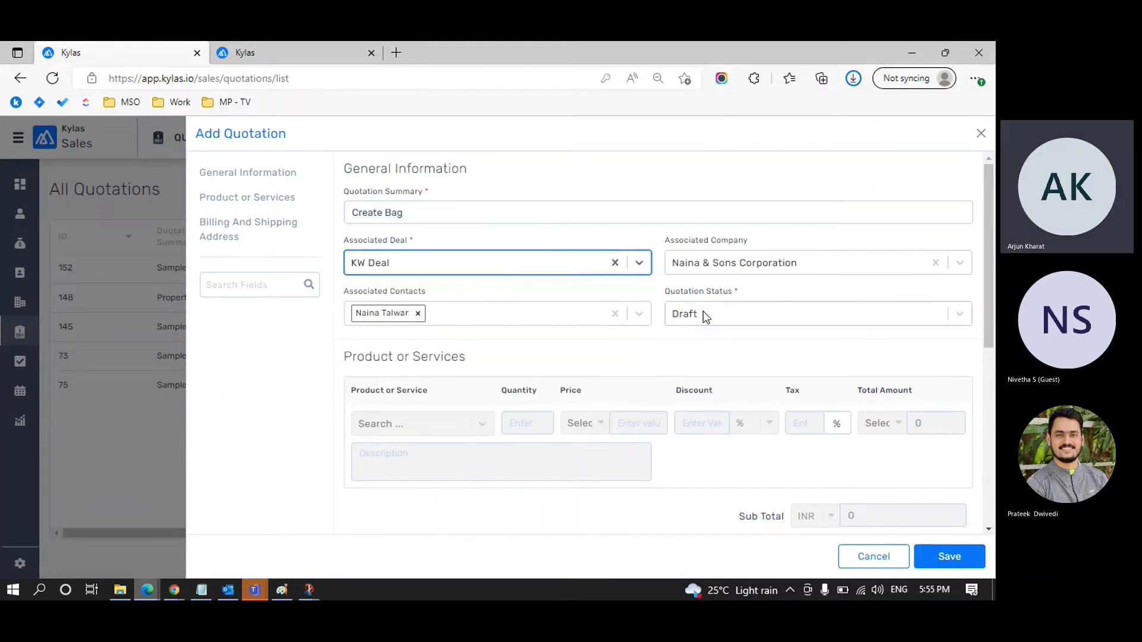
scroll(743, 295, down, 1)
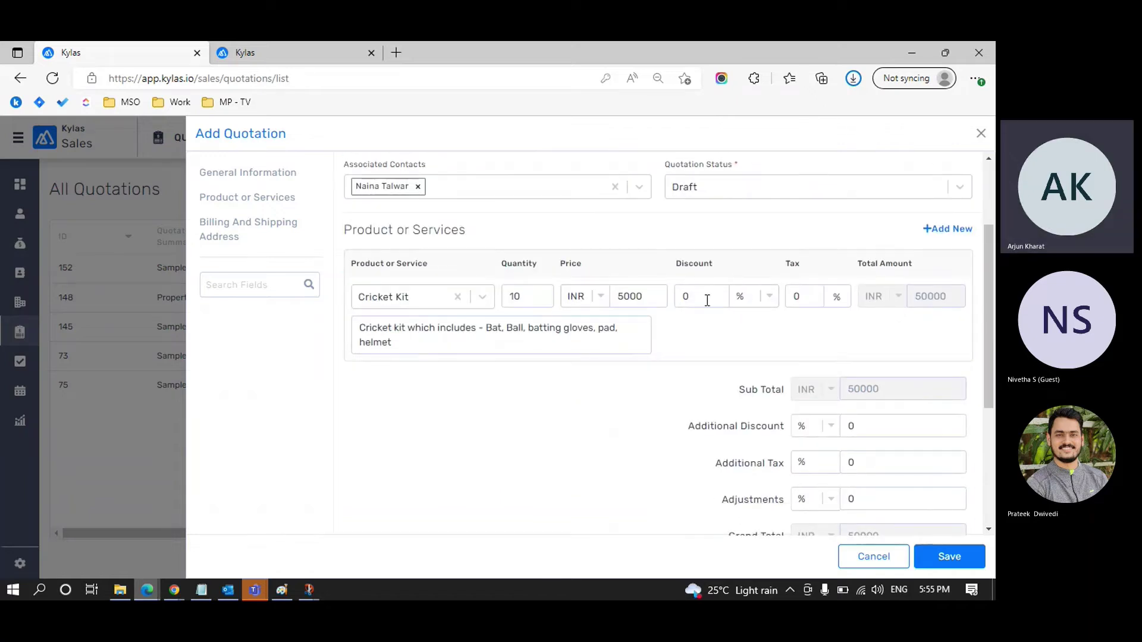
Step: Give the product line a 5% discount and 5% tax
click(706, 299)
key(BackSpace)
text(5)
click(803, 297)
key(BackSpace)
text(5)
Step: Set the additional discount to 5% and the additional tax to 10%
scroll(862, 333, down, 1)
click(870, 357)
key(BackSpace)
text(5)
scroll(870, 358, down, 1)
click(870, 358)
key(BackSpace)
text(10)
Step: Add a fixed INR 800 adjustment to the quotation
click(831, 397)
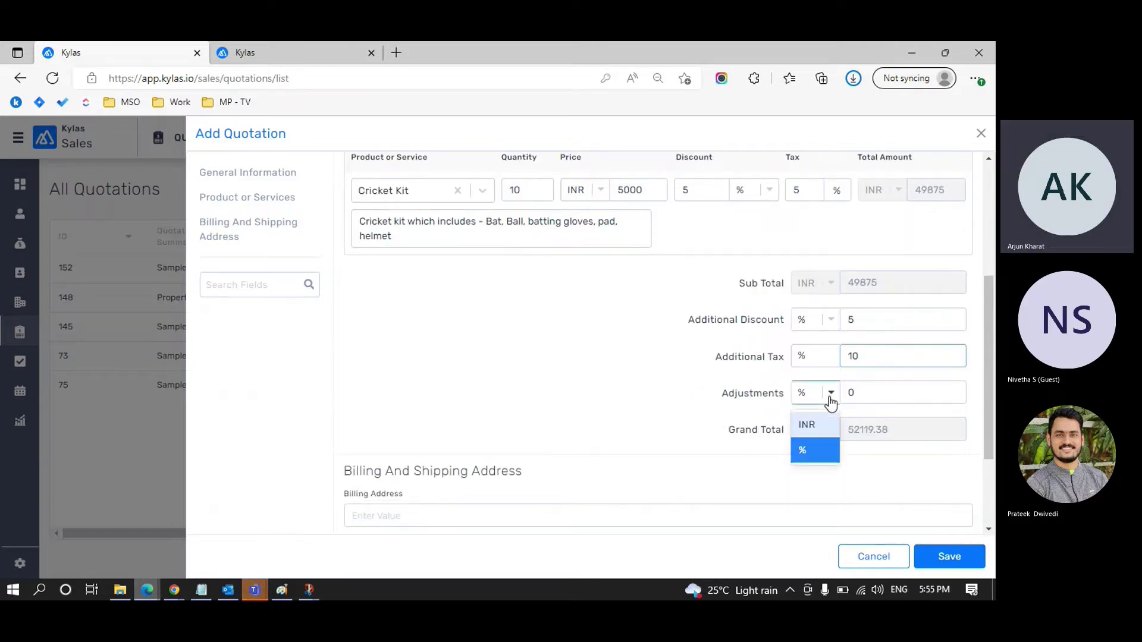
click(815, 423)
click(866, 396)
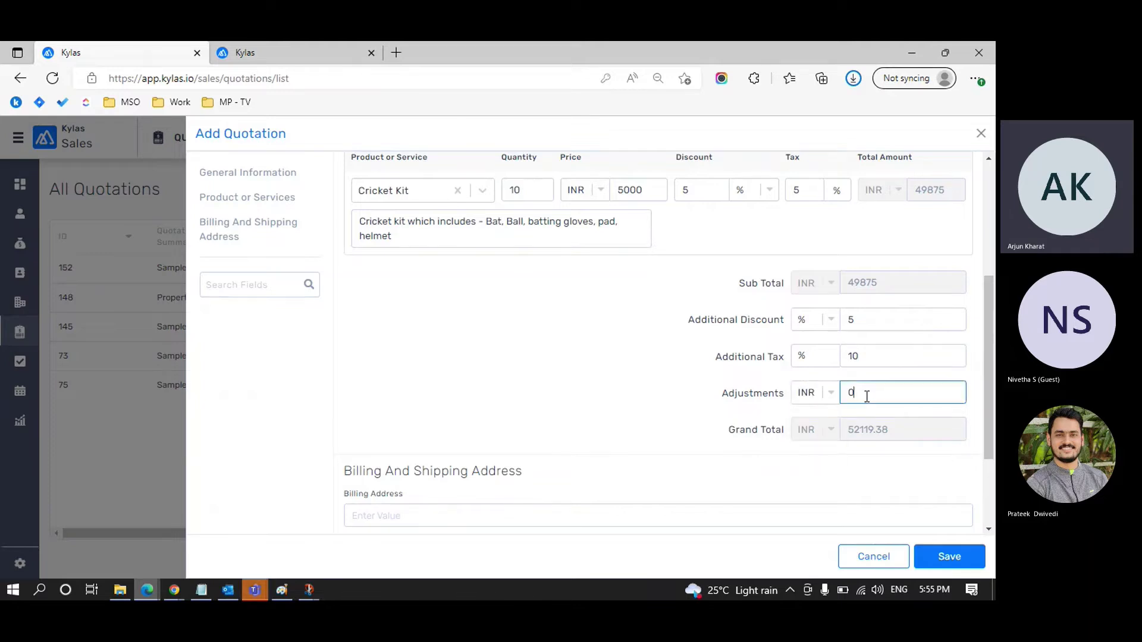
key(BackSpace)
text(800)
scroll(613, 408, down, 2)
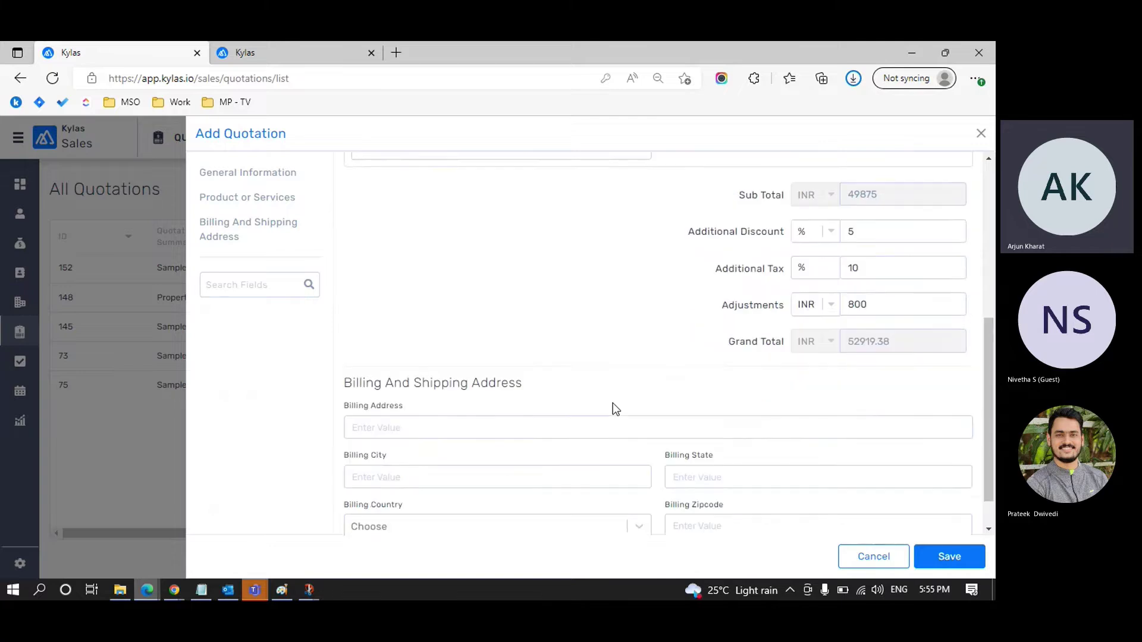
Step: Enter the billing street address with city Pune and state Maharashtra
click(558, 379)
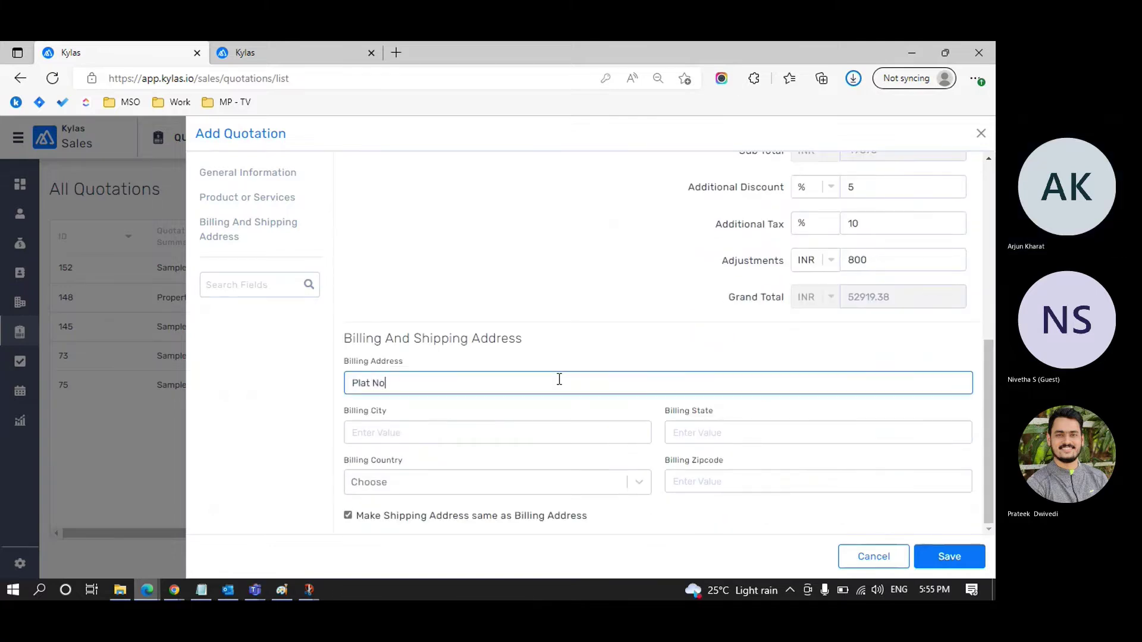
click(469, 432)
text(Pune)
key(Tab)
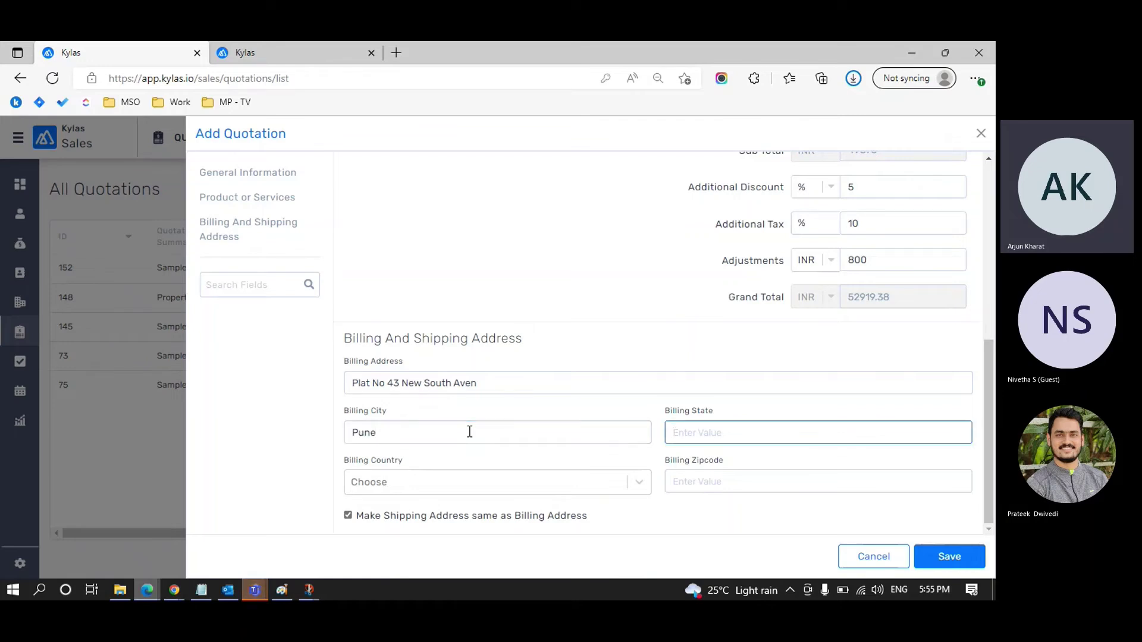
text(Maharashtra)
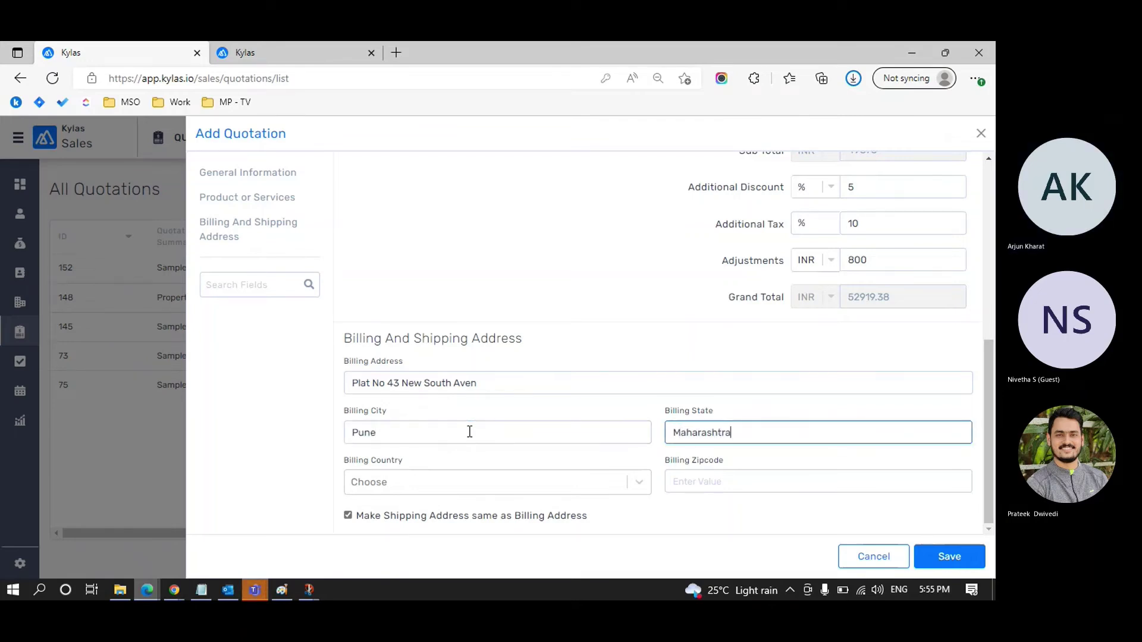
Step: Choose India as billing country, fill in the billing zipcode, and save the quotation
click(427, 488)
text(ind)
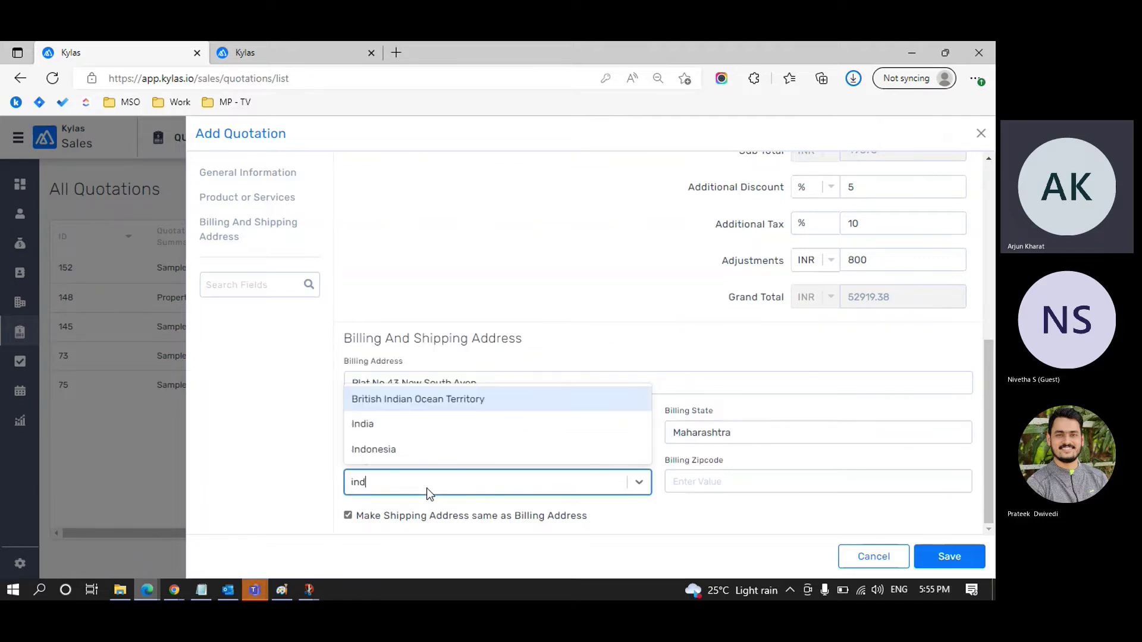
click(400, 429)
click(726, 480)
text(411002)
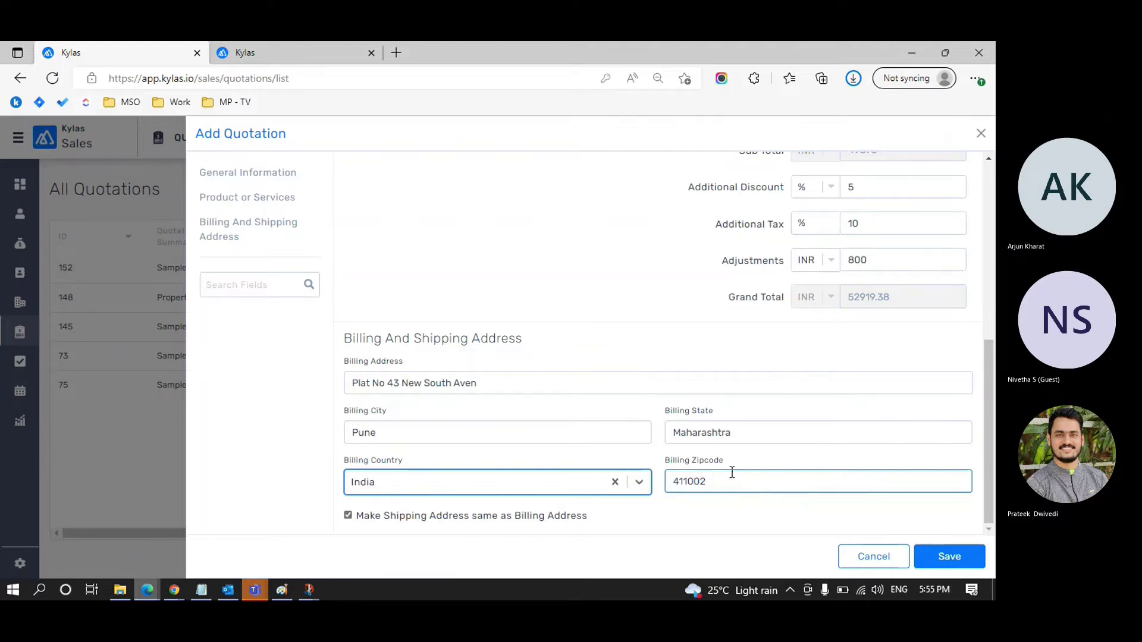
click(961, 563)
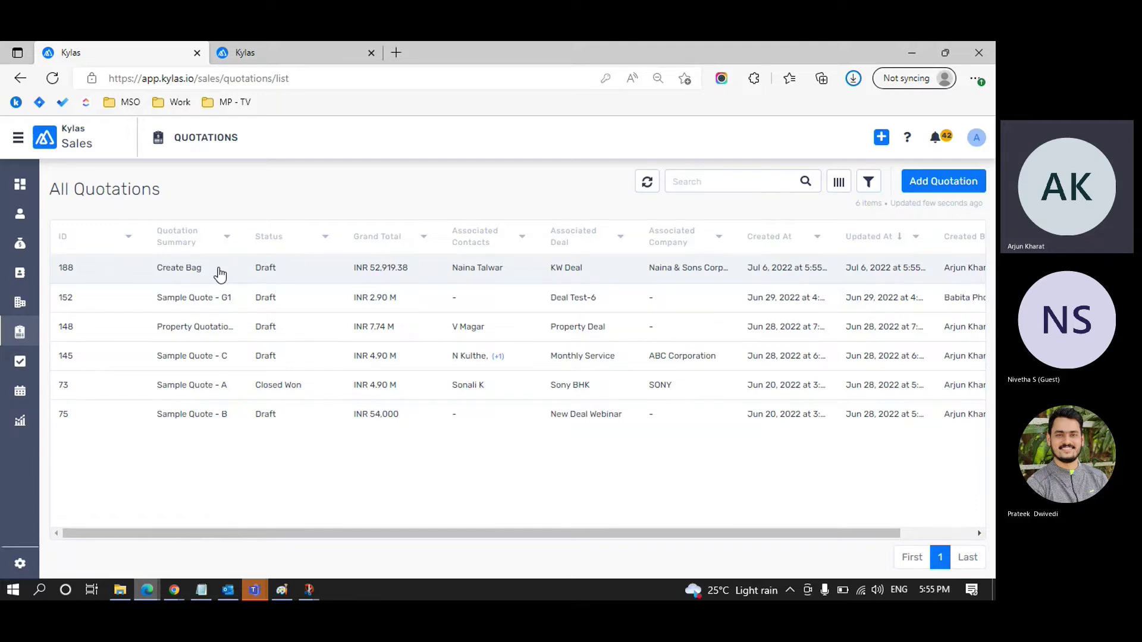
Step: Open the Create Bag quotation (ID 188) from the All Quotations list
click(219, 271)
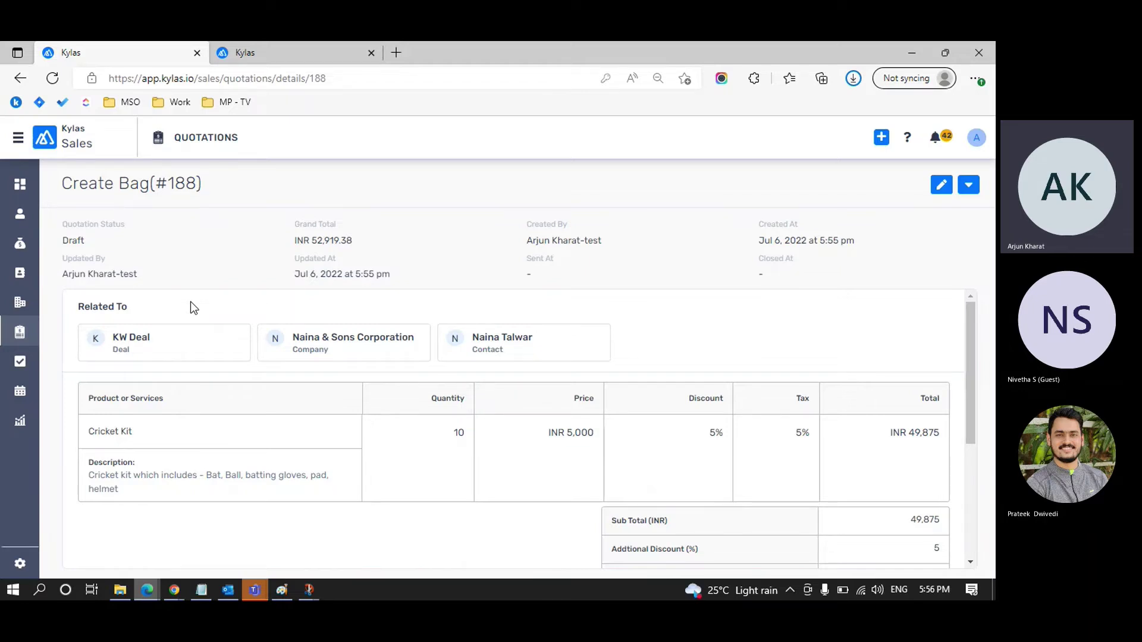
Step: Review quotation #188's products, totals and addresses, then open its Edit Quotation form
scroll(191, 308, down, 1)
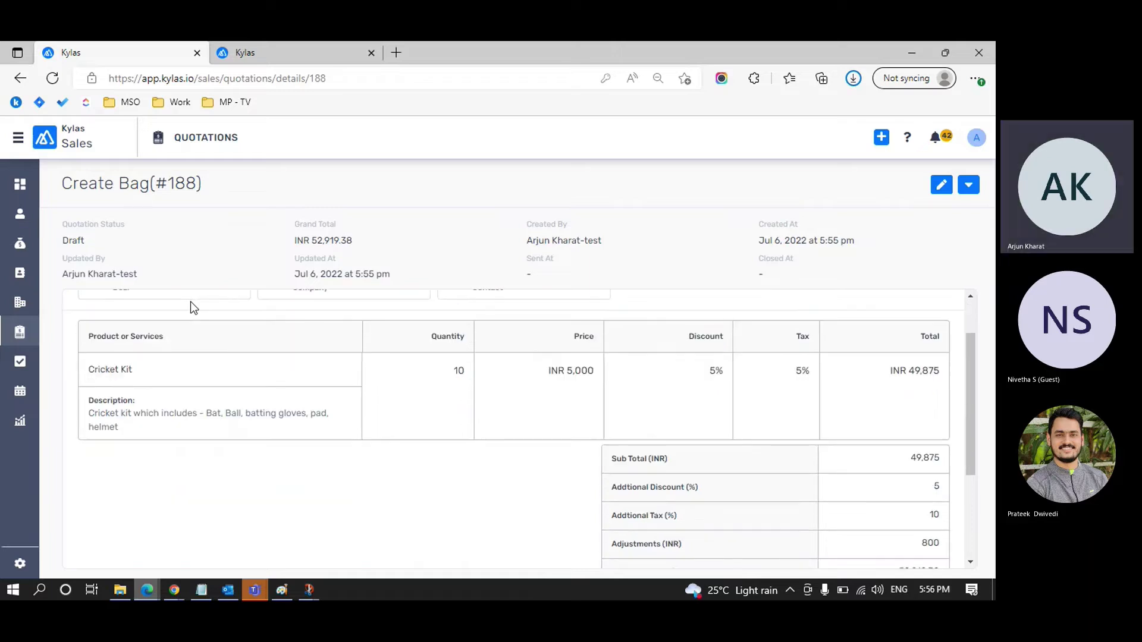
scroll(190, 307, up, 1)
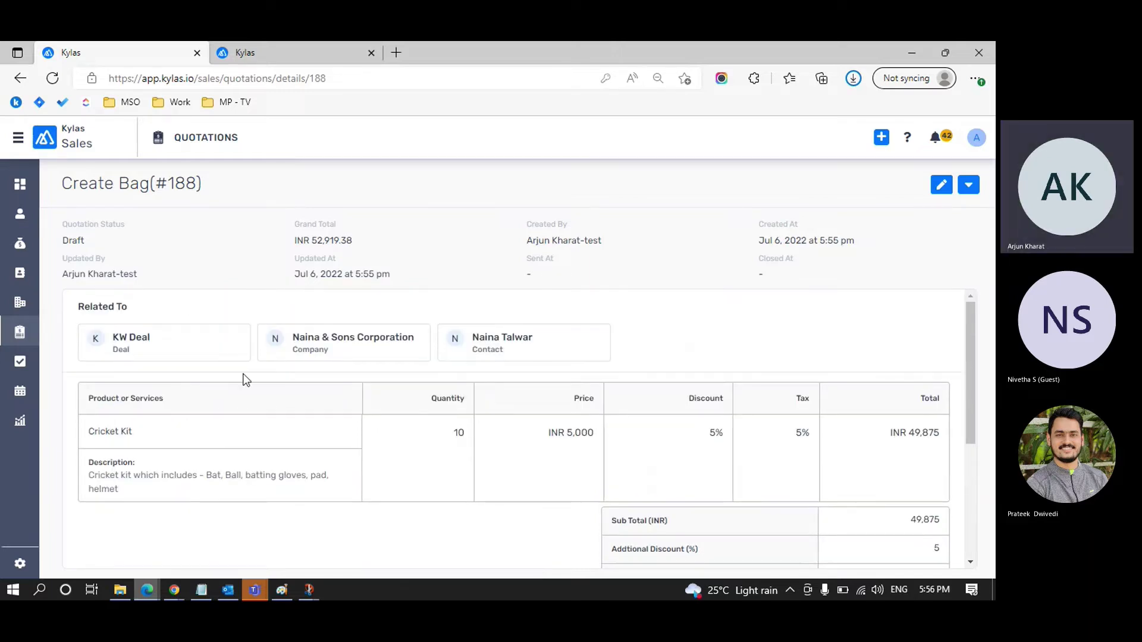
scroll(244, 378, down, 1)
scroll(246, 380, down, 1)
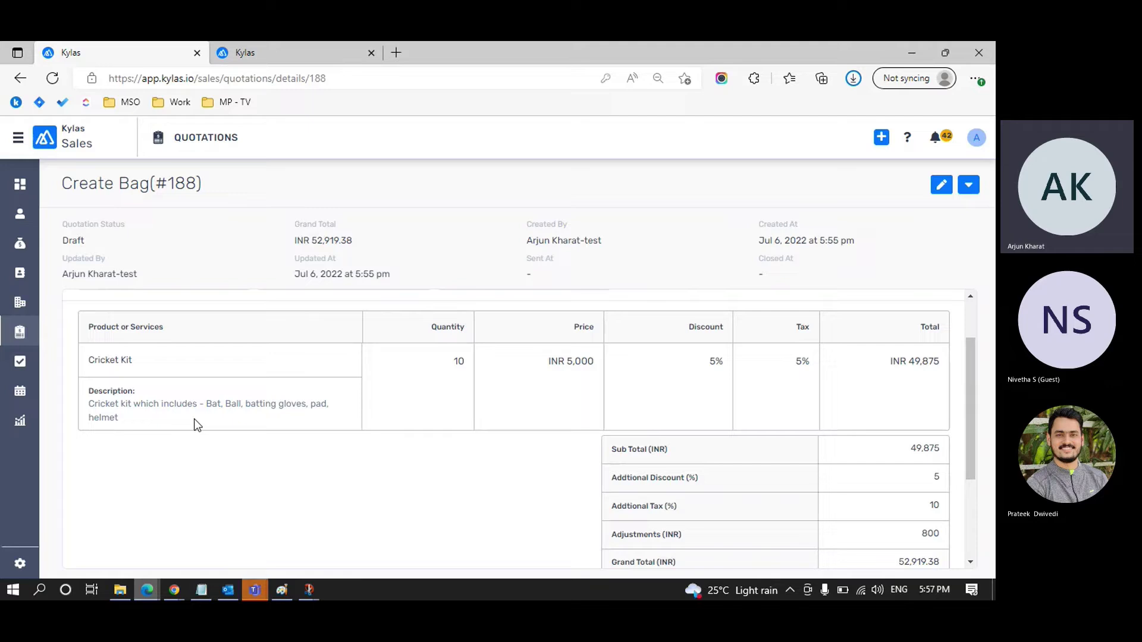
scroll(194, 419, down, 2)
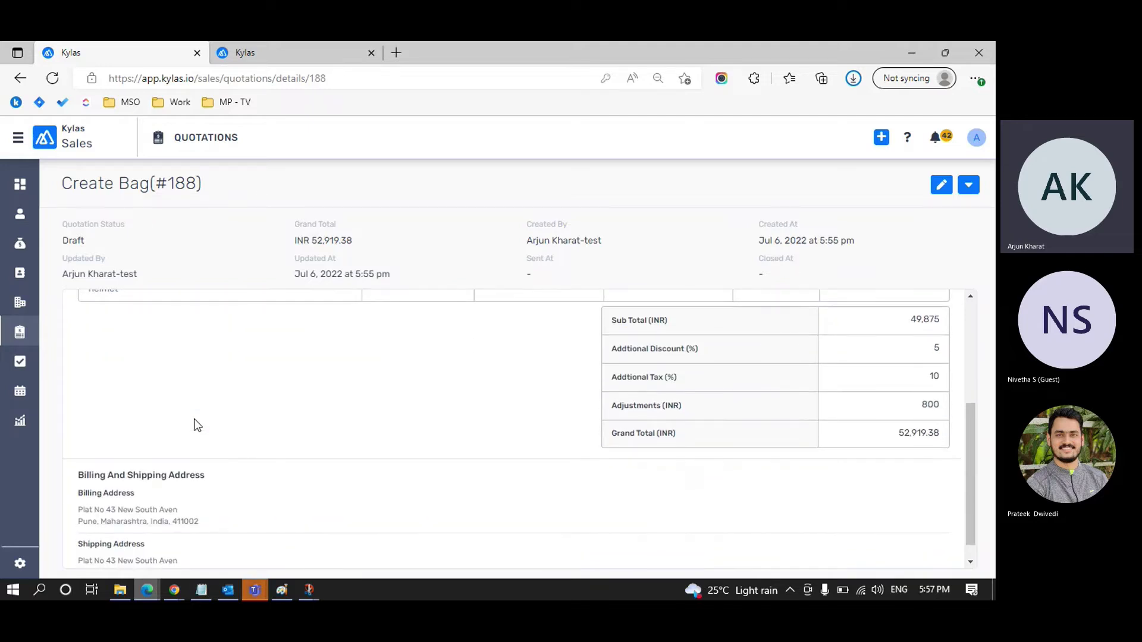
scroll(194, 419, up, 1)
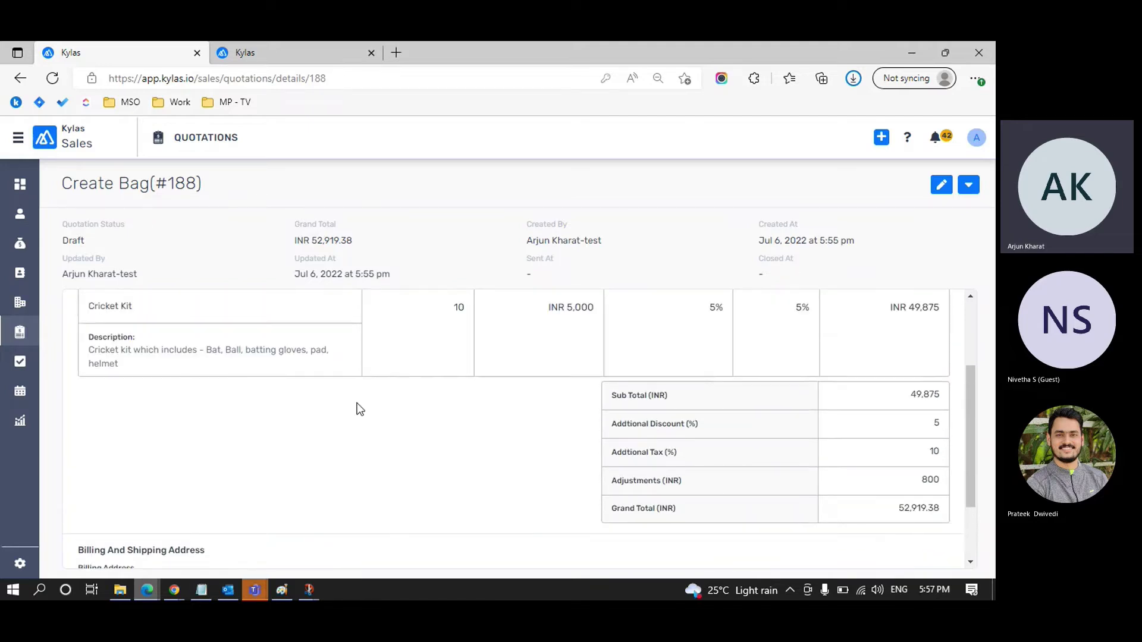
scroll(449, 414, down, 1)
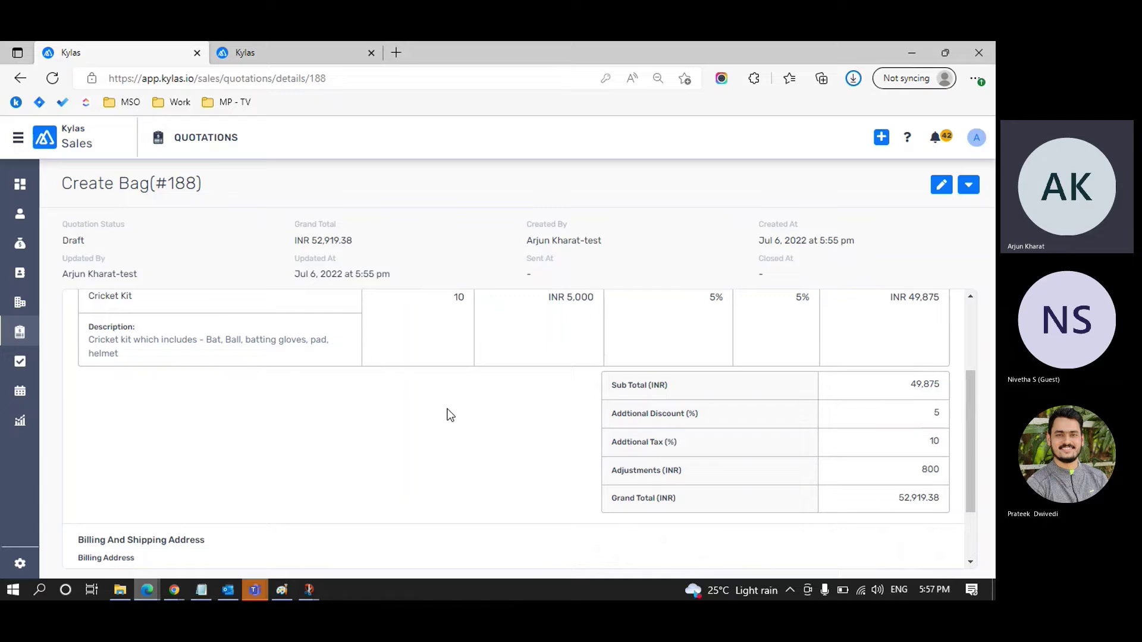
scroll(450, 415, down, 1)
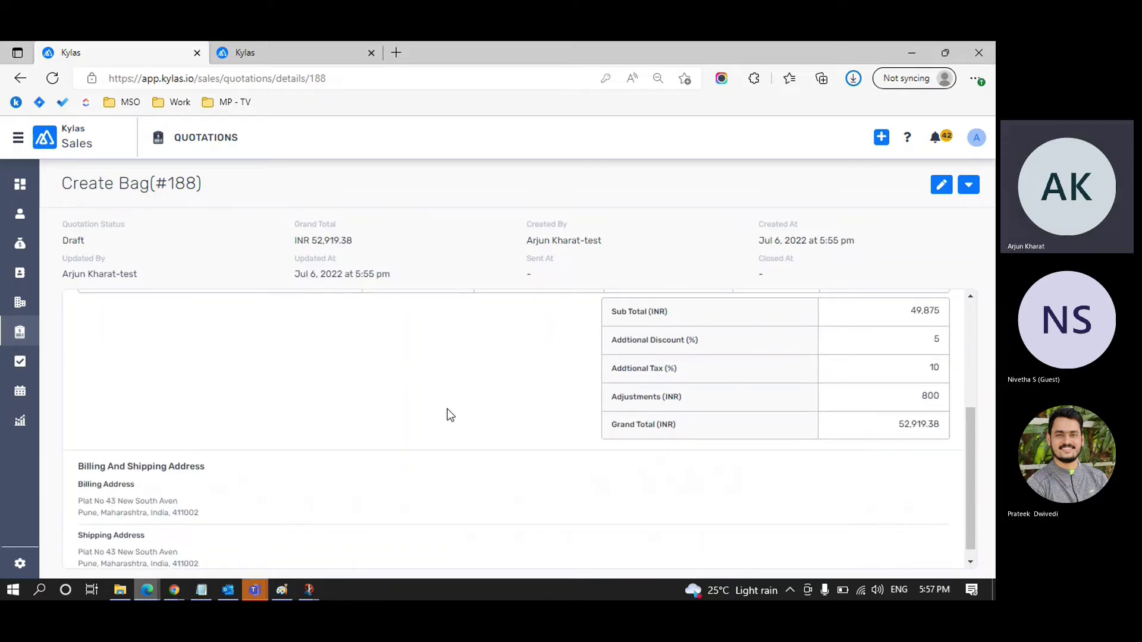
scroll(450, 414, down, 1)
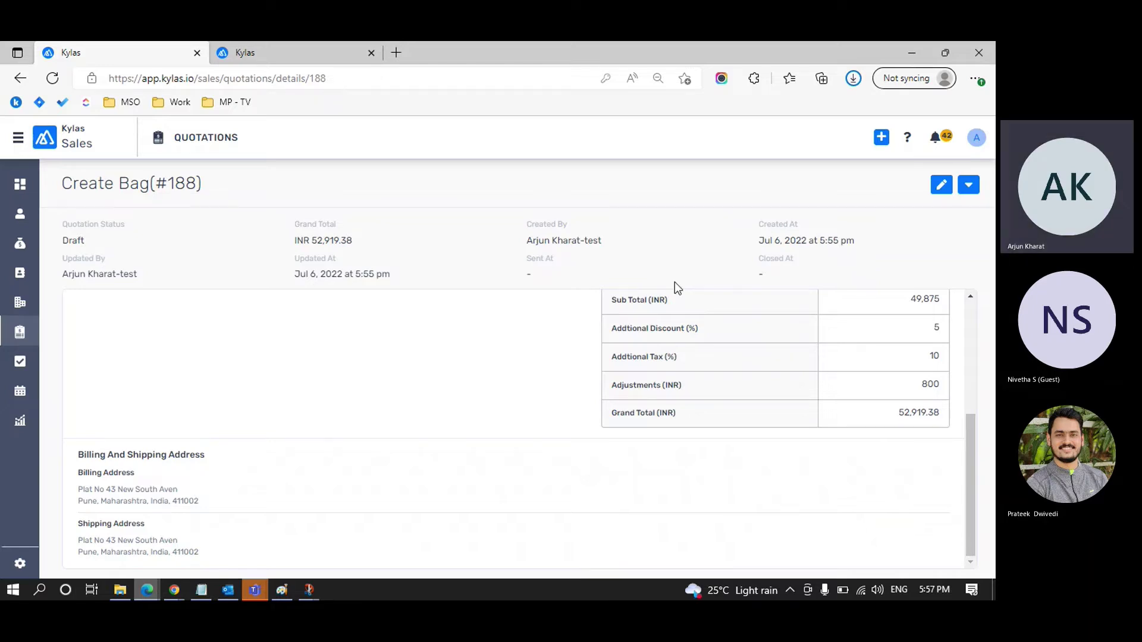
scroll(701, 409, up, 4)
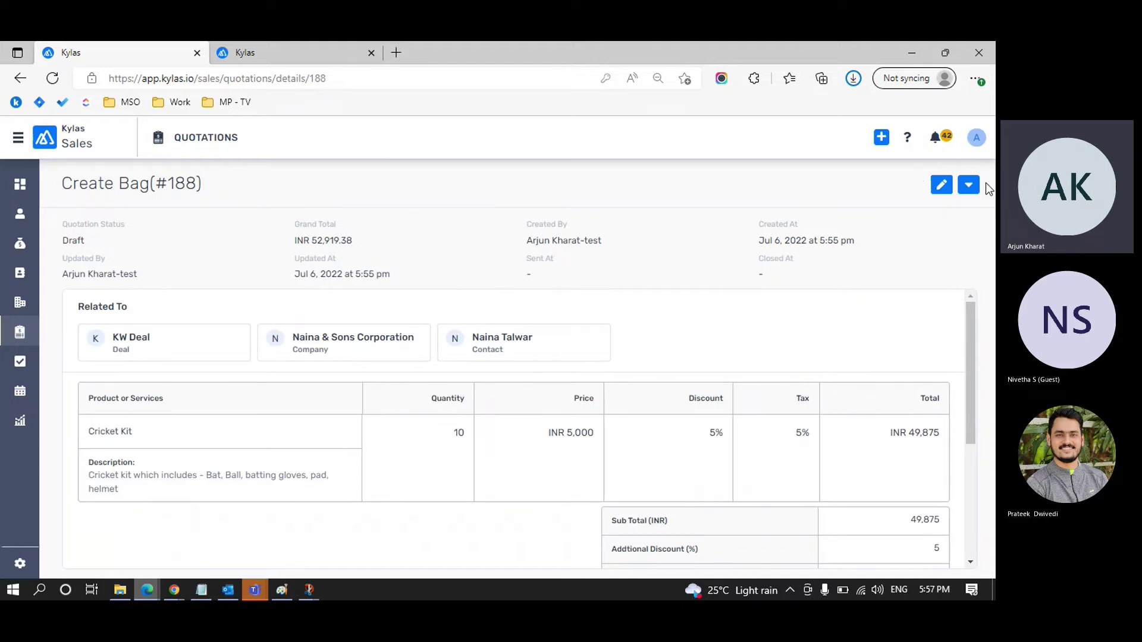
click(942, 186)
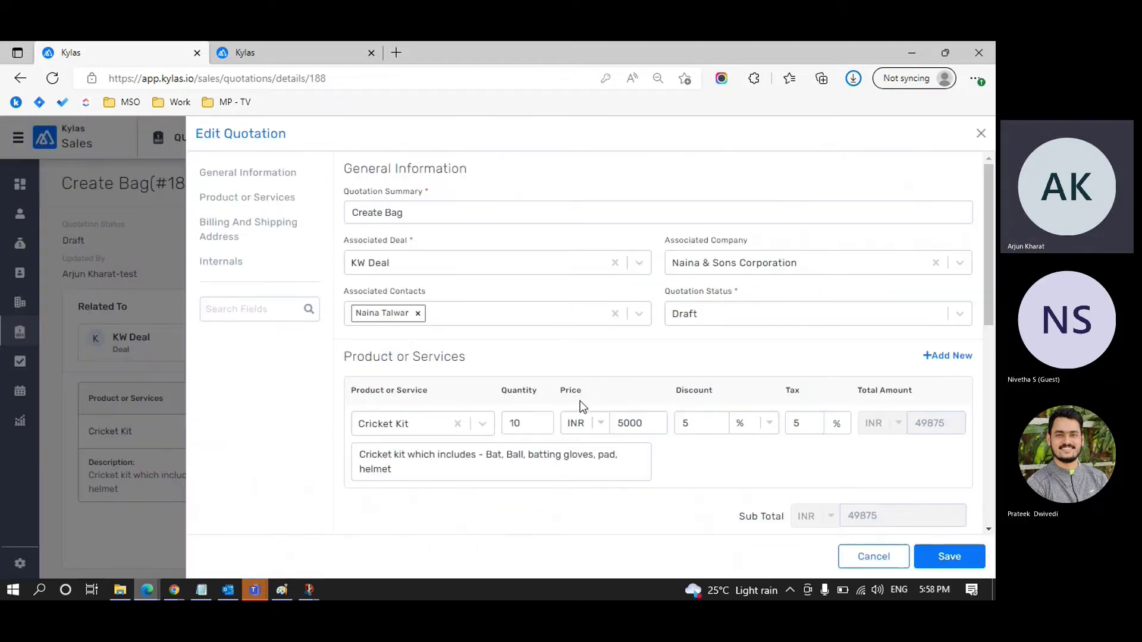
Step: Change the Cricket Kit quantity from 10 to 15 and save the quotation
scroll(582, 407, down, 2)
click(524, 343)
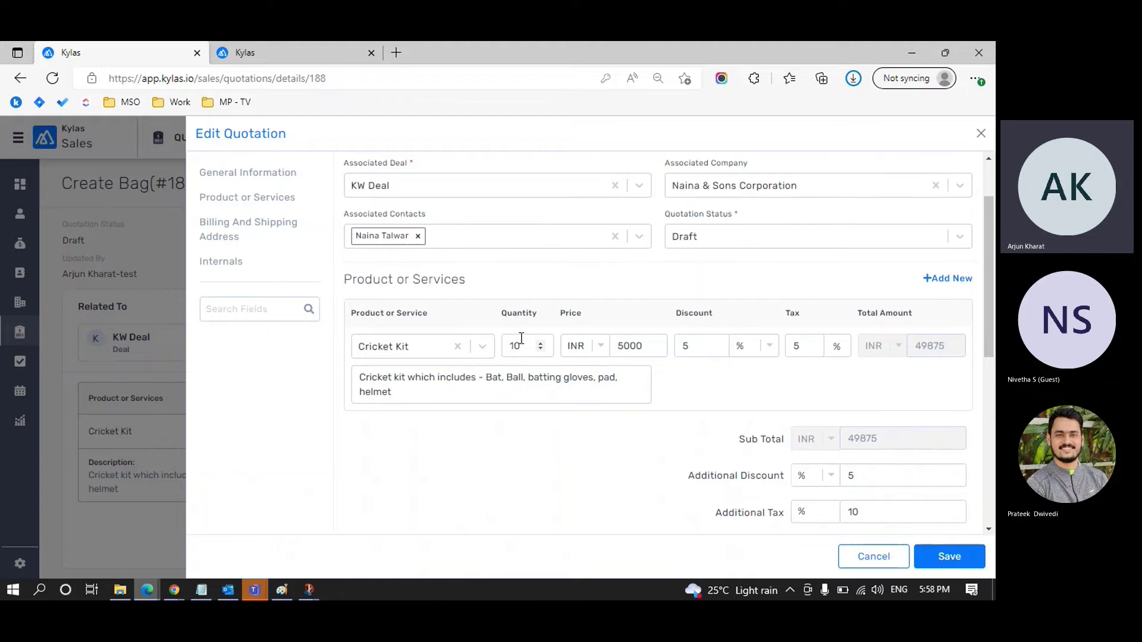
key(BackSpace)
text(5)
scroll(654, 351, down, 2)
click(947, 557)
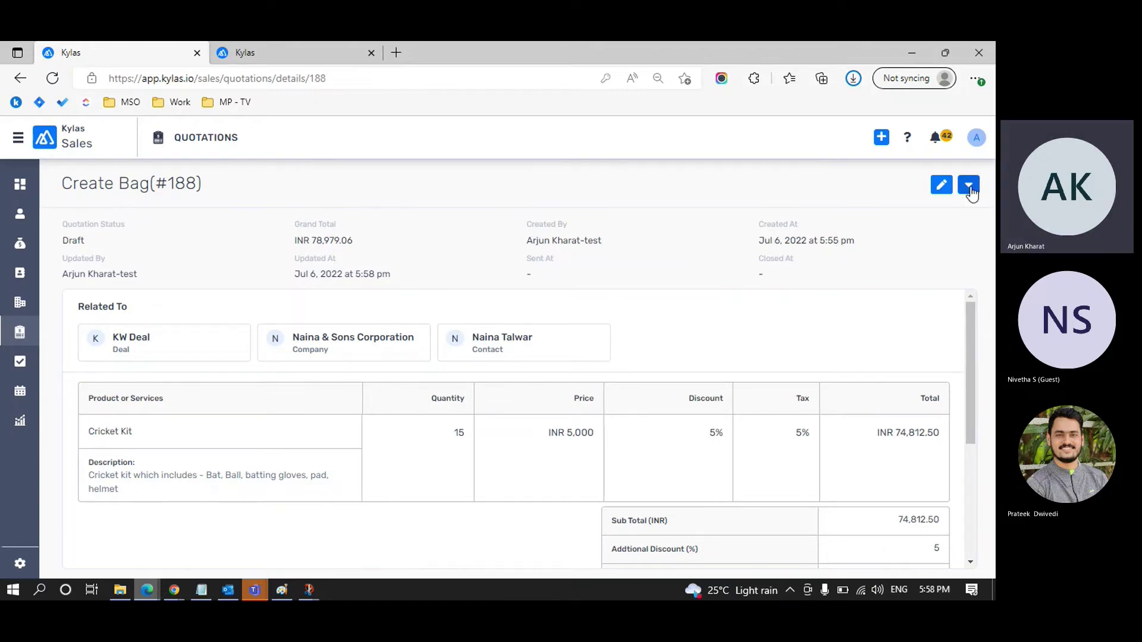
Step: Download the quotation as Quotation_KW Deal.pdf from the dropdown next to Edit
click(970, 189)
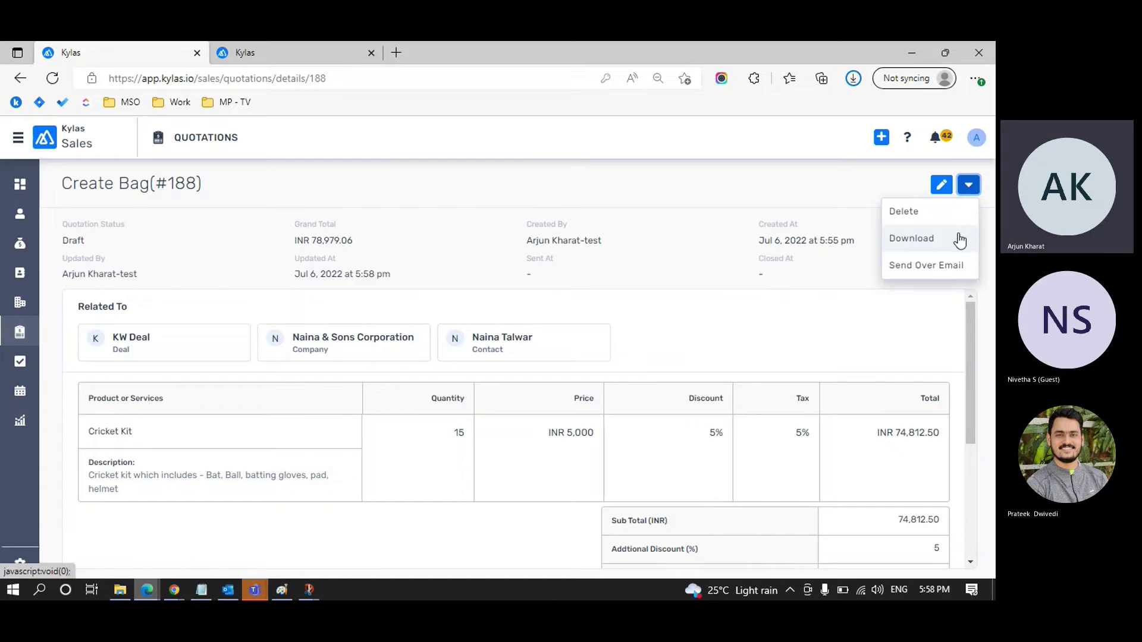
click(961, 238)
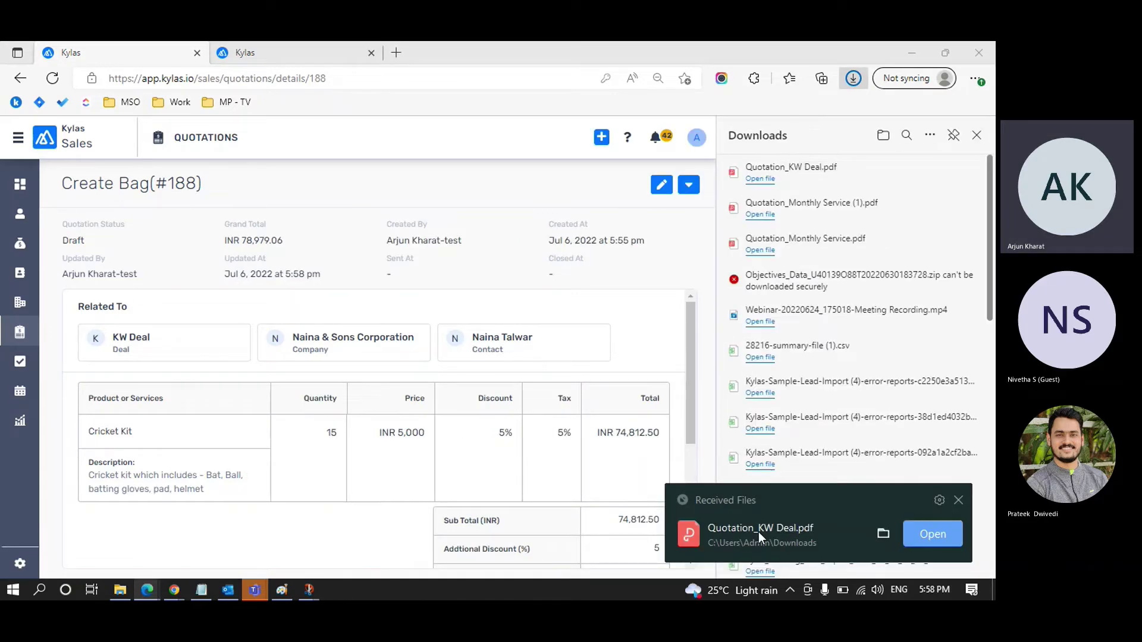
Step: Open Quotation_KW Deal.pdf in WPS Office, dismiss the trial offer, and select the company name Rajuri Steels
click(932, 534)
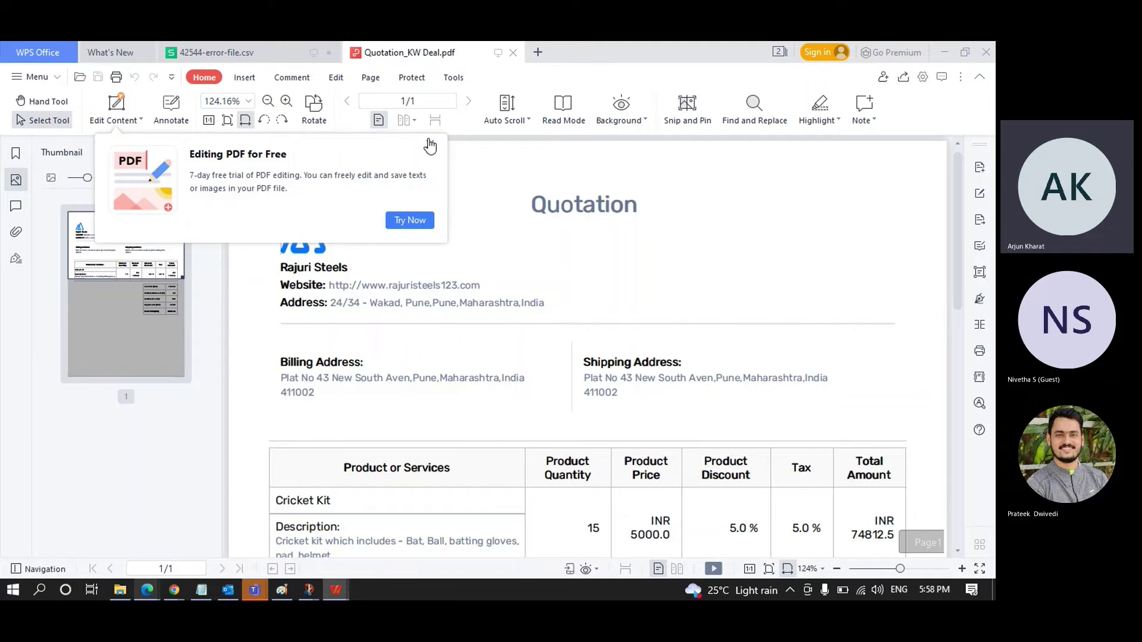
click(429, 146)
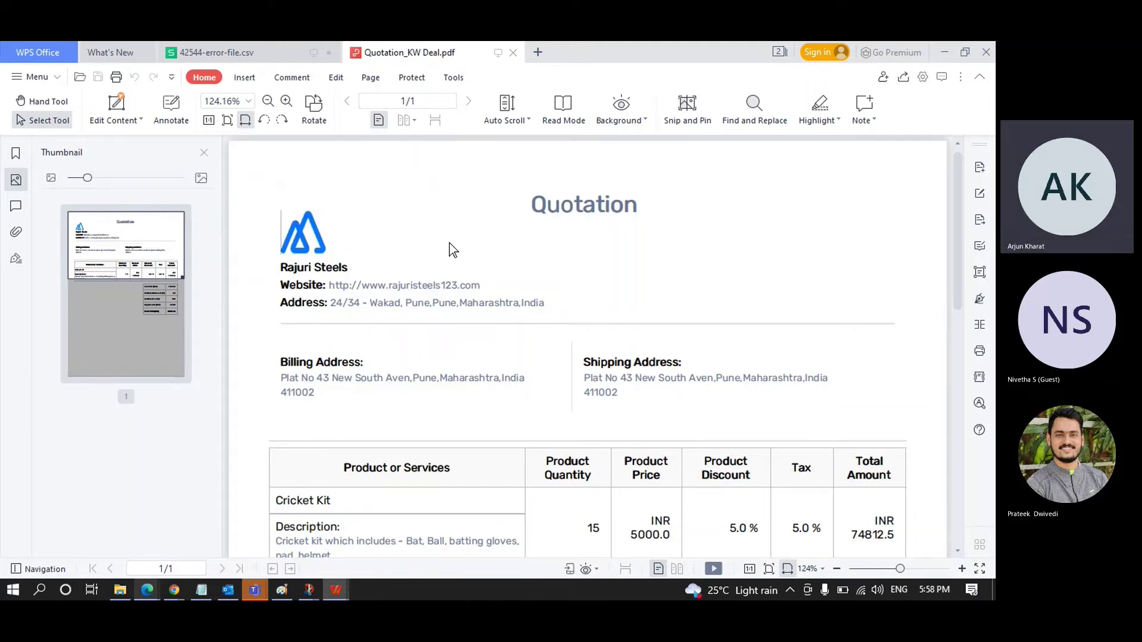
drag(281, 269, 354, 271)
Step: Check the PDF's addresses, Cricket Kit quantity 15 and 78979.06 grand total, then return to the browser
scroll(609, 306, down, 3)
scroll(609, 307, up, 1)
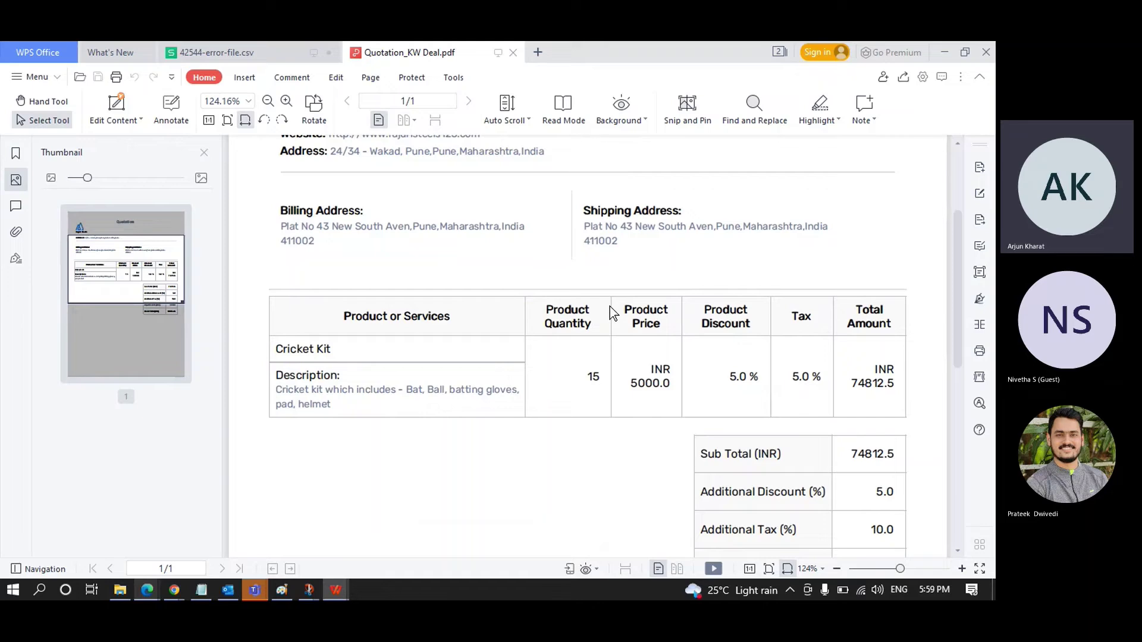
scroll(609, 305, down, 2)
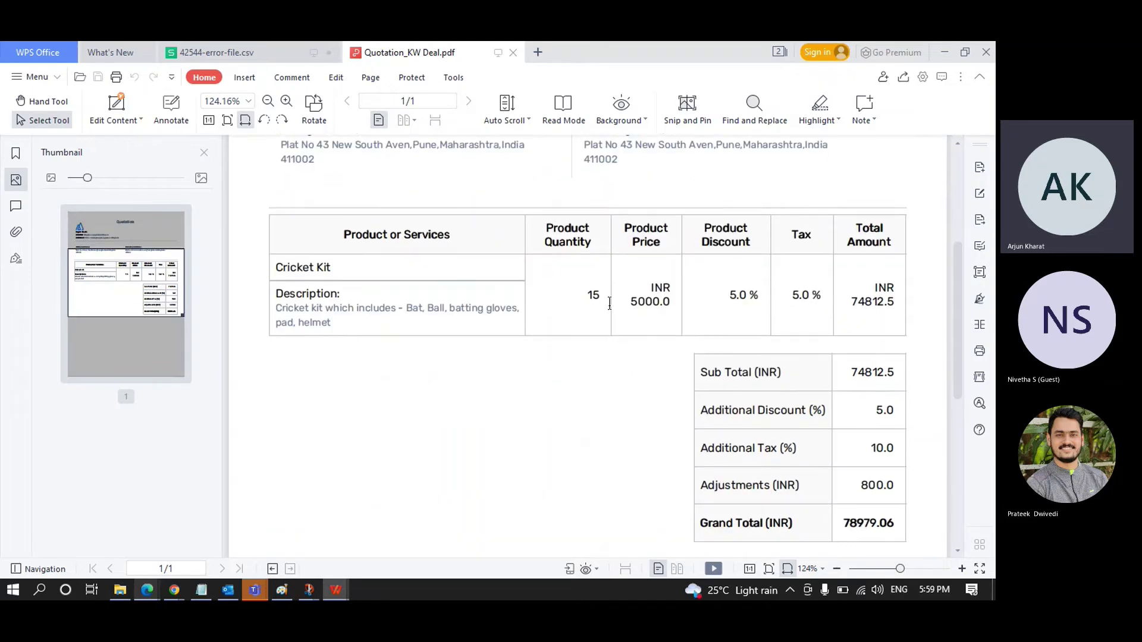
scroll(609, 305, down, 1)
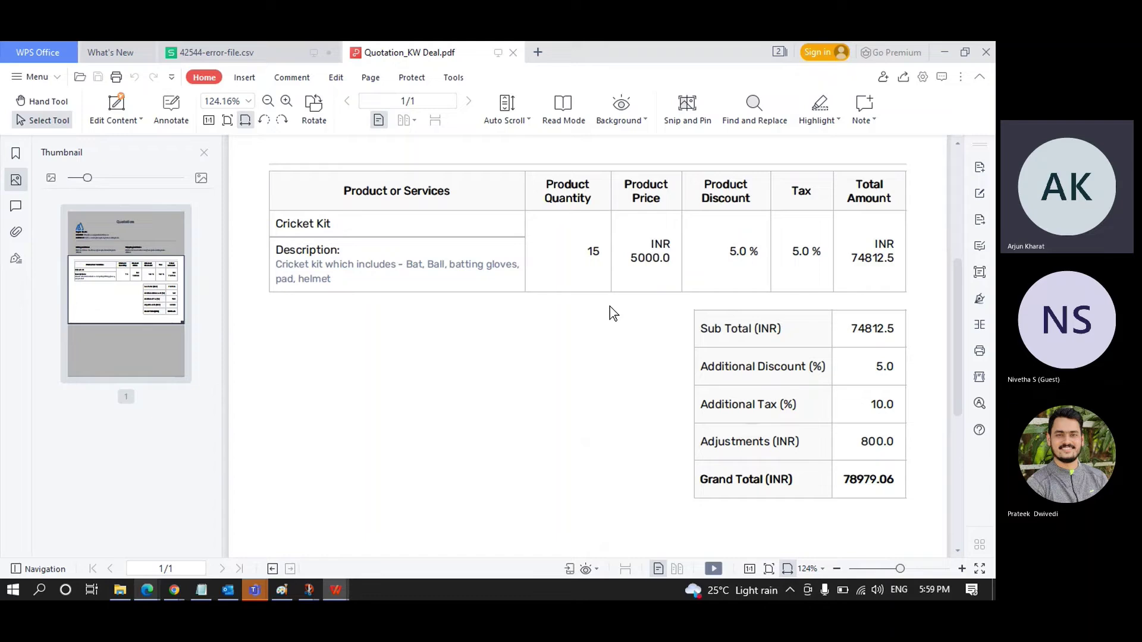
scroll(609, 306, down, 5)
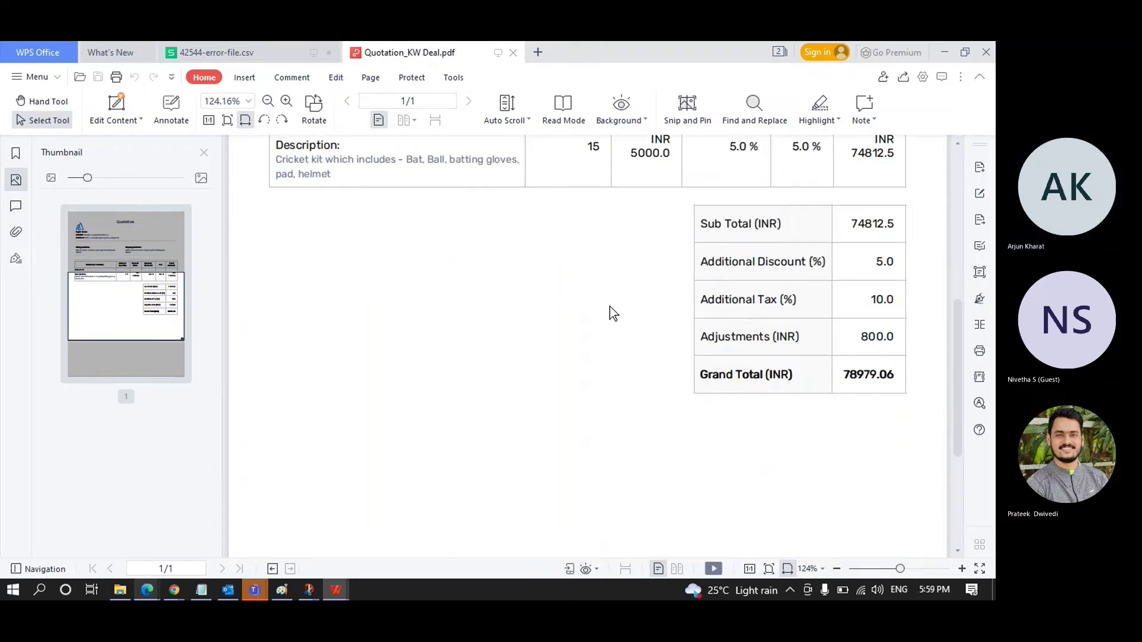
scroll(609, 306, up, 10)
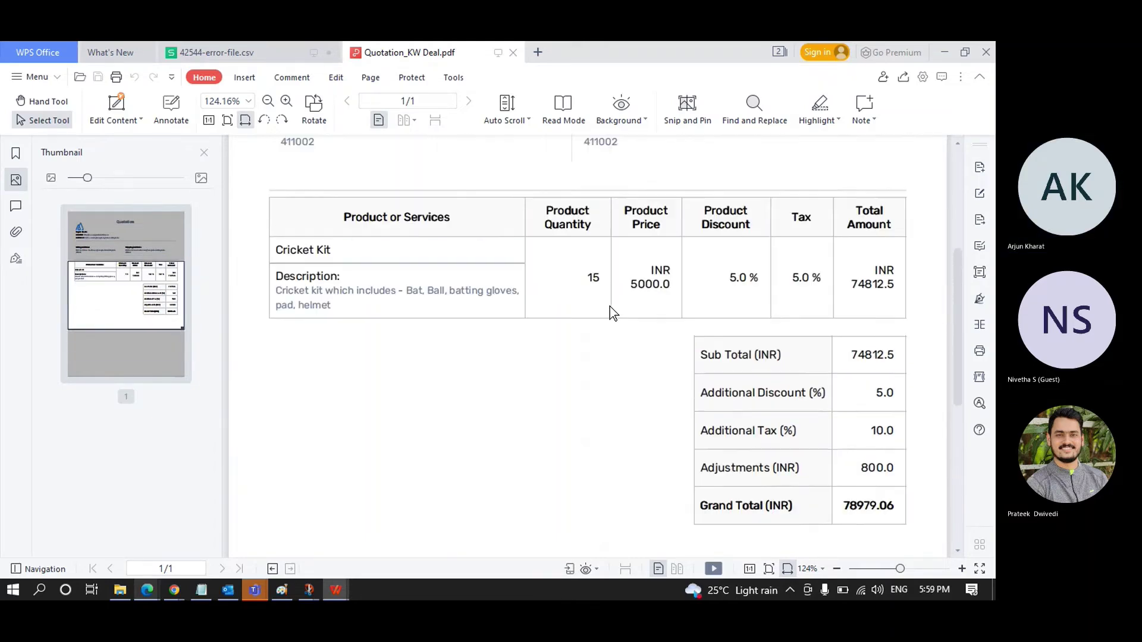
scroll(609, 305, down, 10)
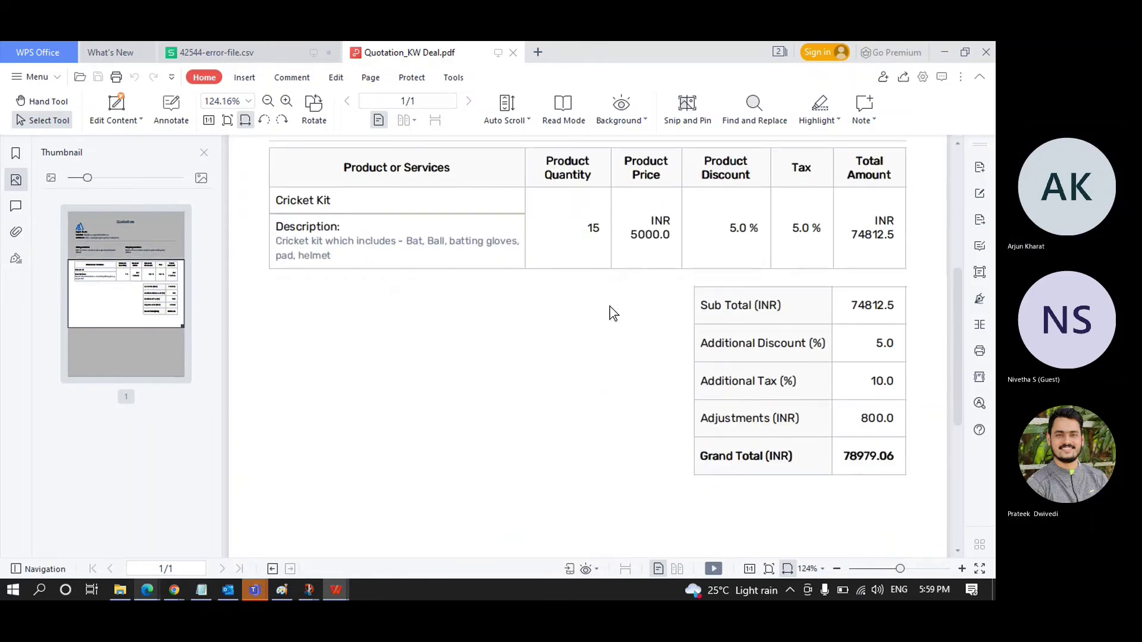
scroll(609, 306, up, 10)
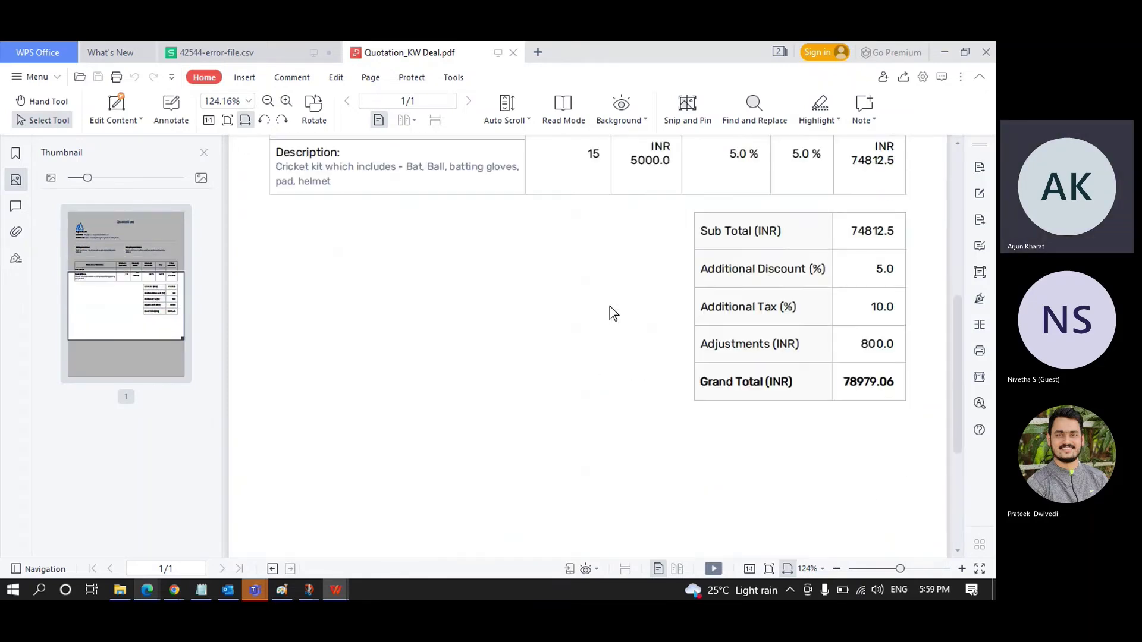
scroll(609, 306, up, 4)
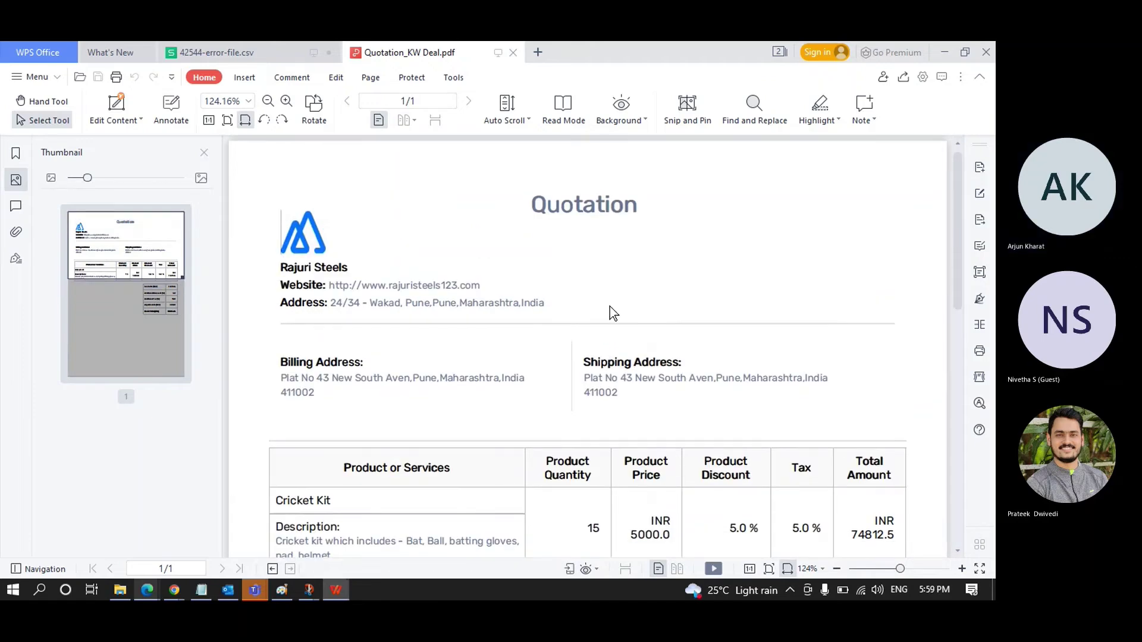
key(alt+Tab)
Step: Close the Downloads panel, open the quotation's actions menu, then switch to the Sales profile permissions tab
click(977, 135)
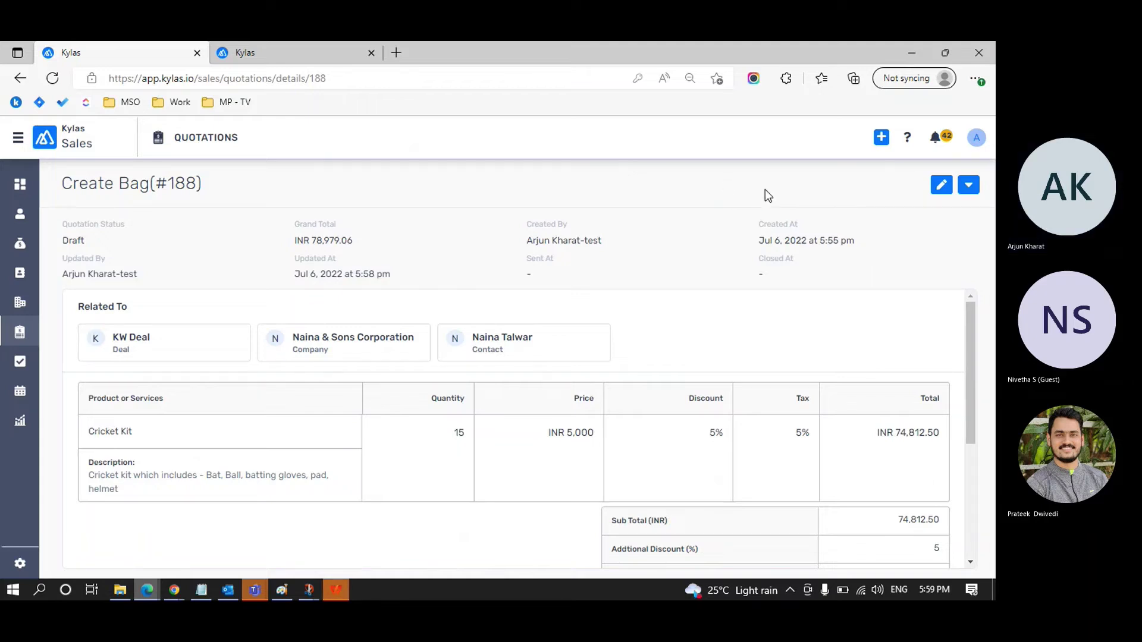
click(969, 185)
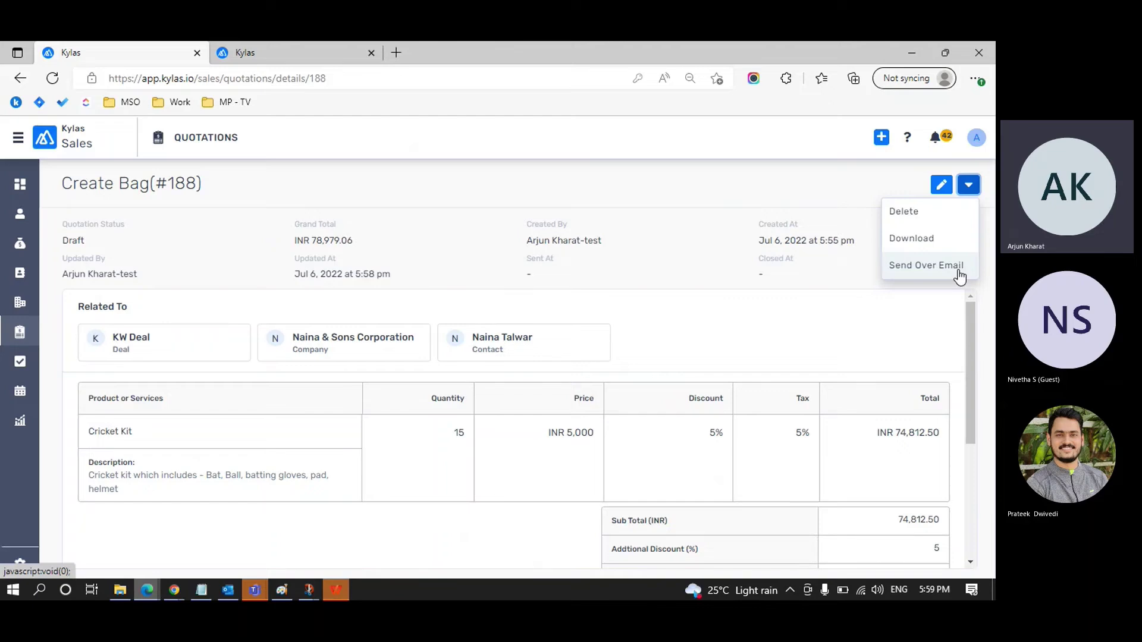
click(328, 59)
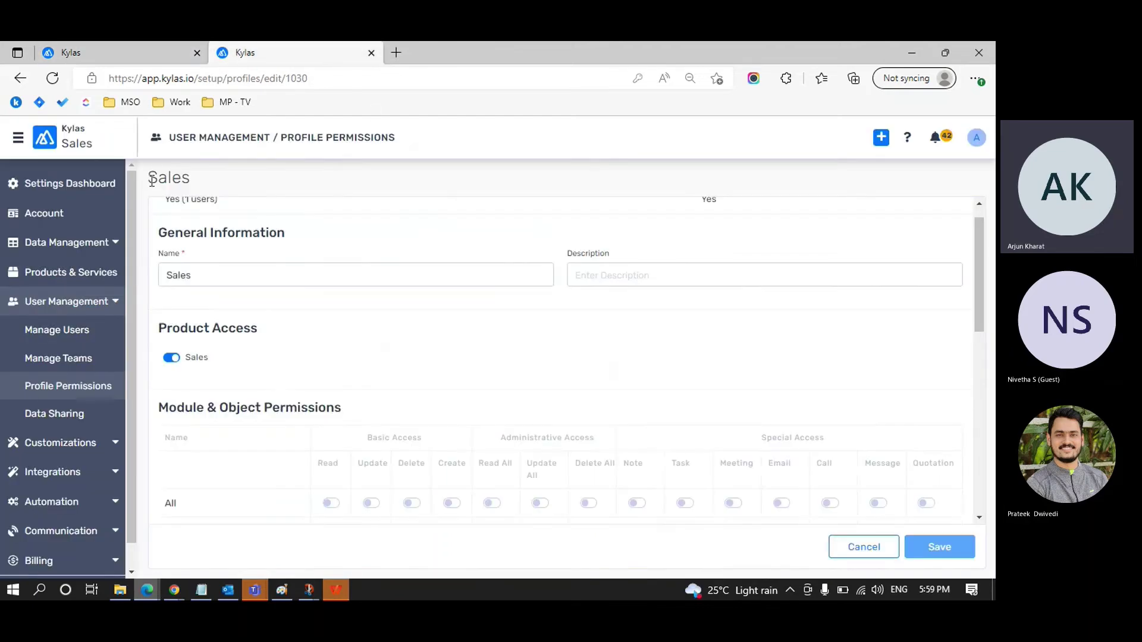
Step: Verify Email Settings shows the Gmail account with SMTP and IMAP connected, then return to quotation #188
click(18, 138)
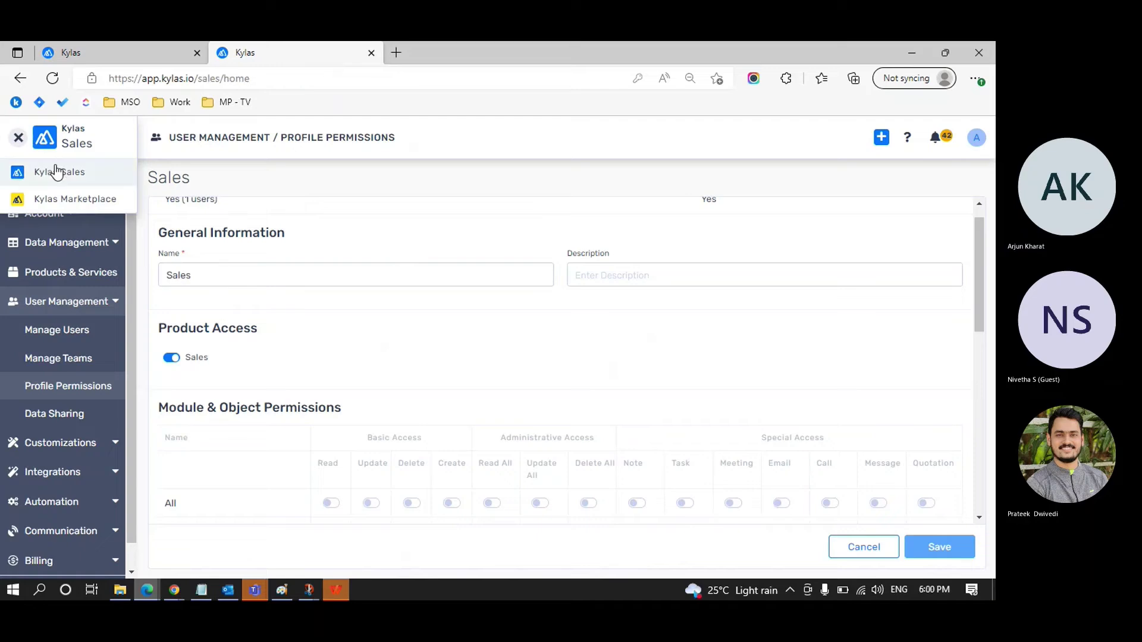
click(56, 172)
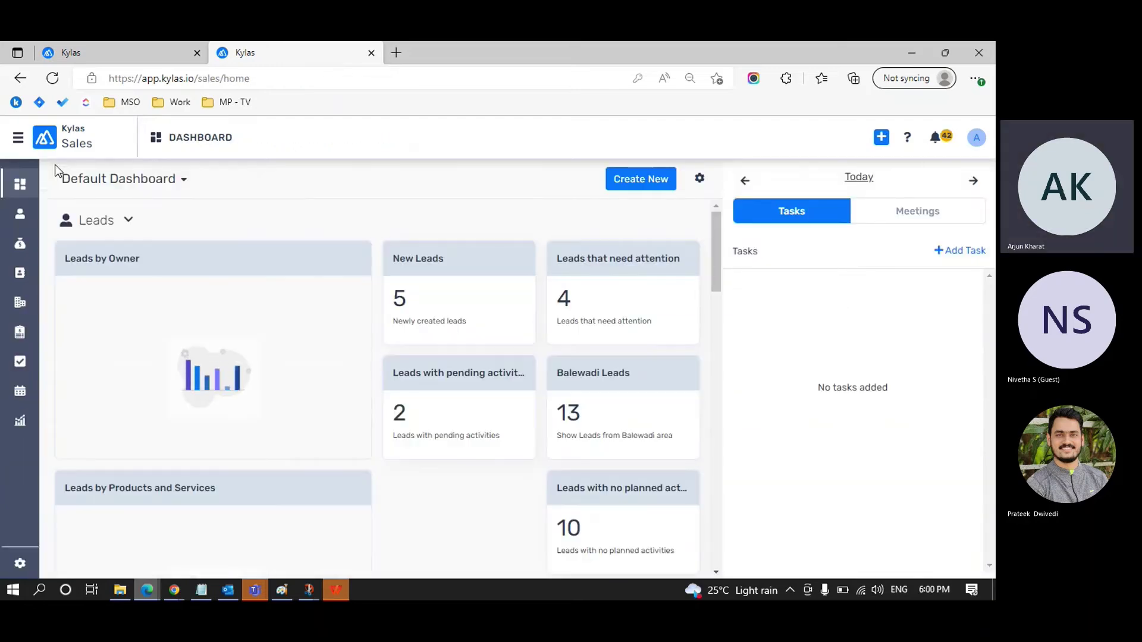
click(19, 565)
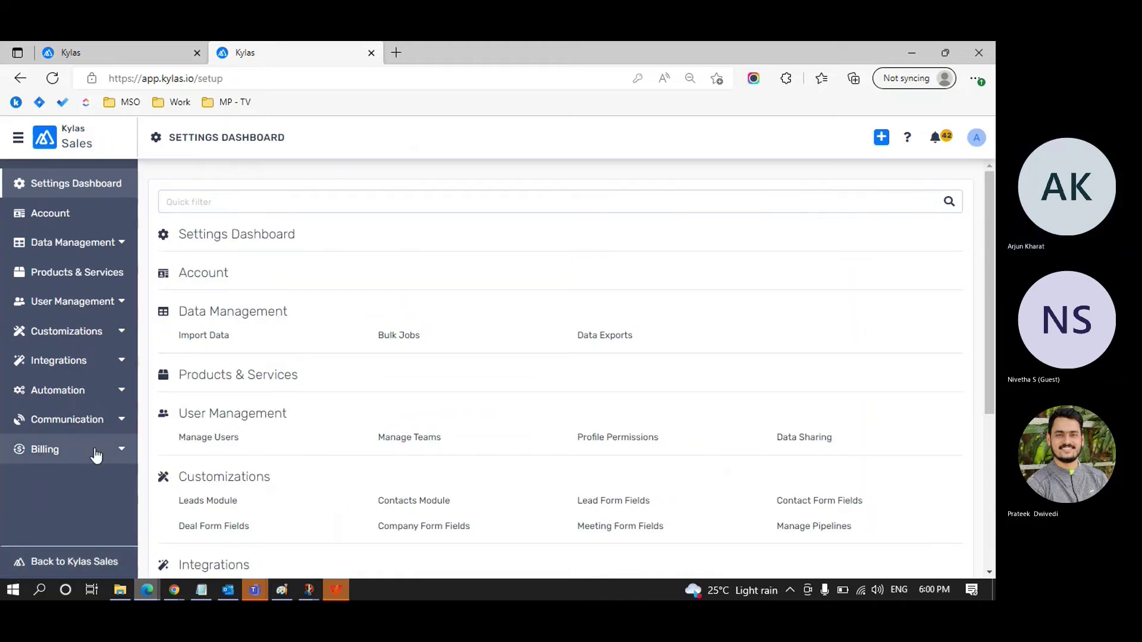
click(122, 424)
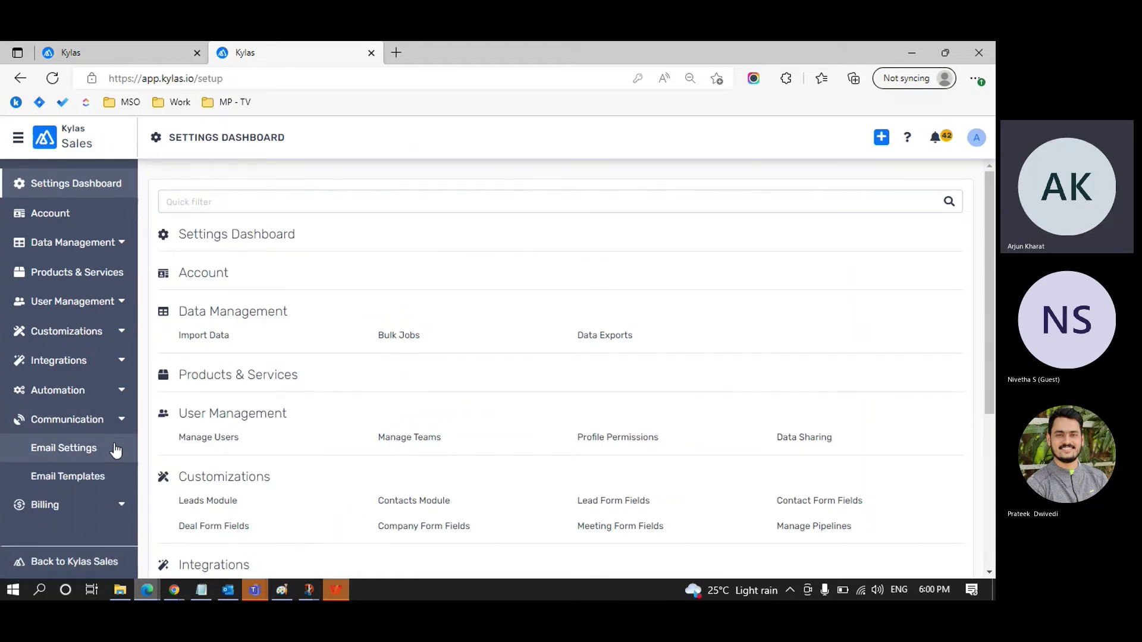
click(116, 450)
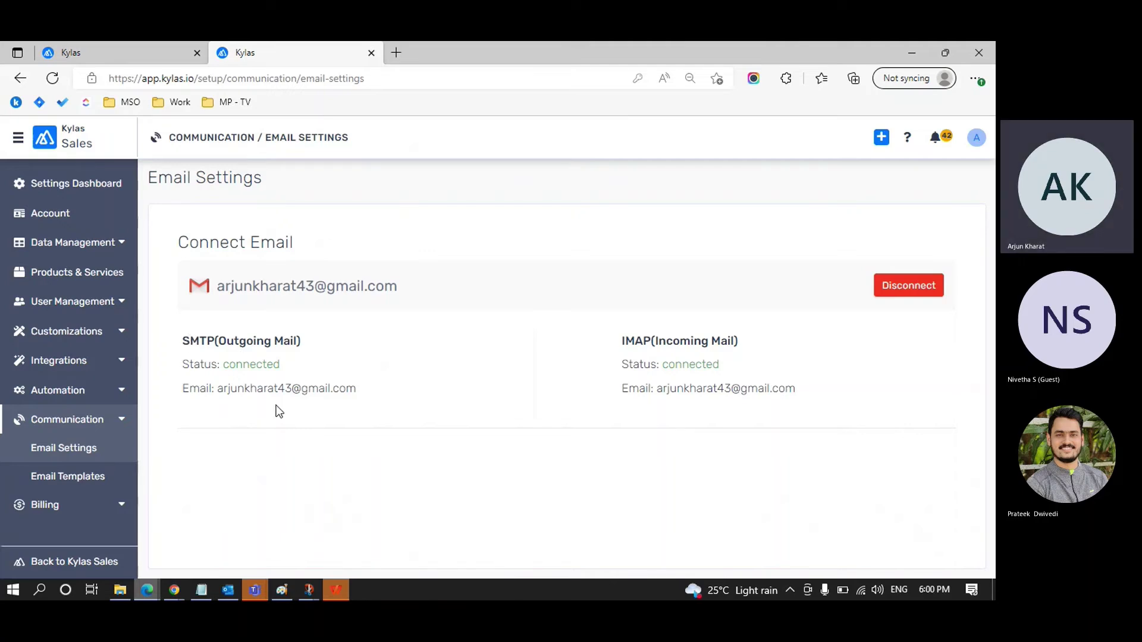
key(ctrl+Tab)
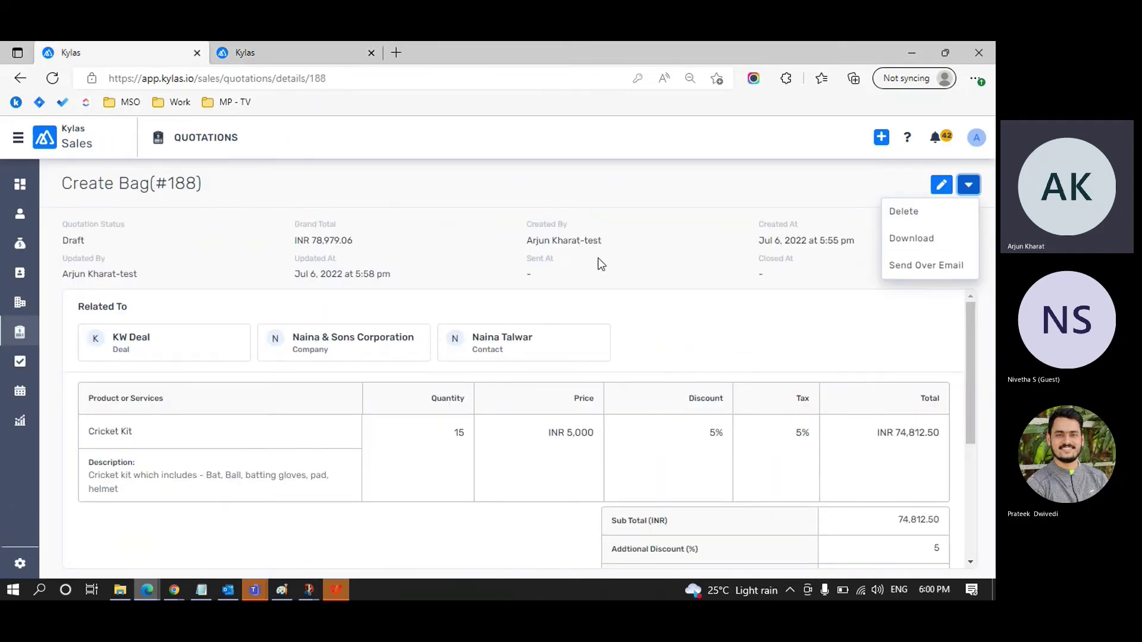
Step: Start a Send Over Email draft for quotation #188 and add a colleague's Kylas address as Cc
click(947, 268)
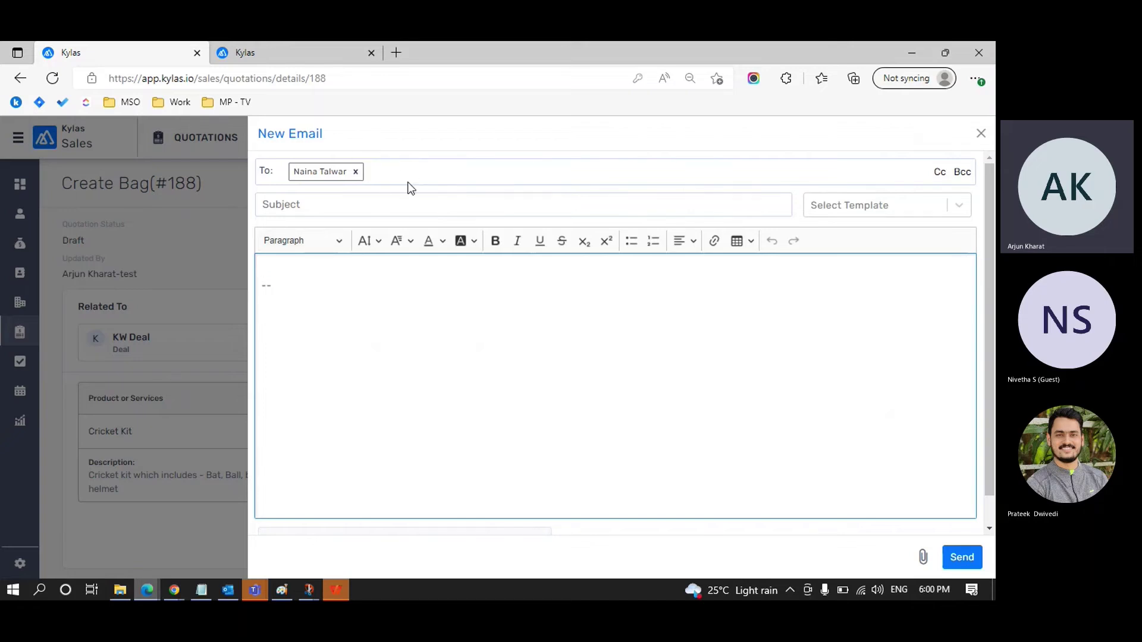
click(939, 172)
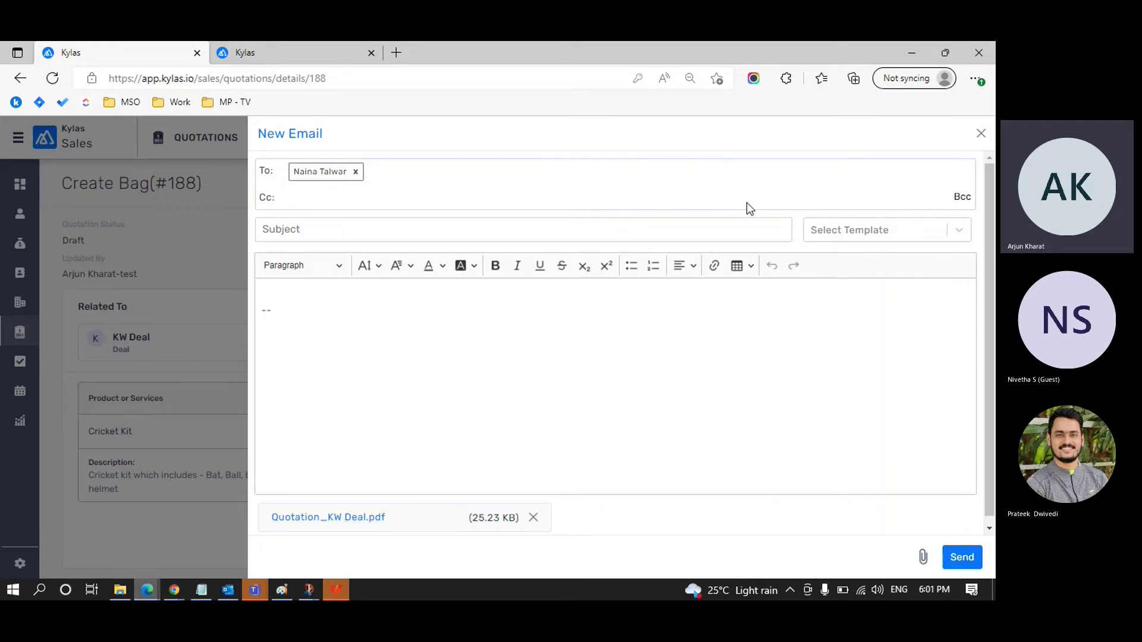
click(421, 202)
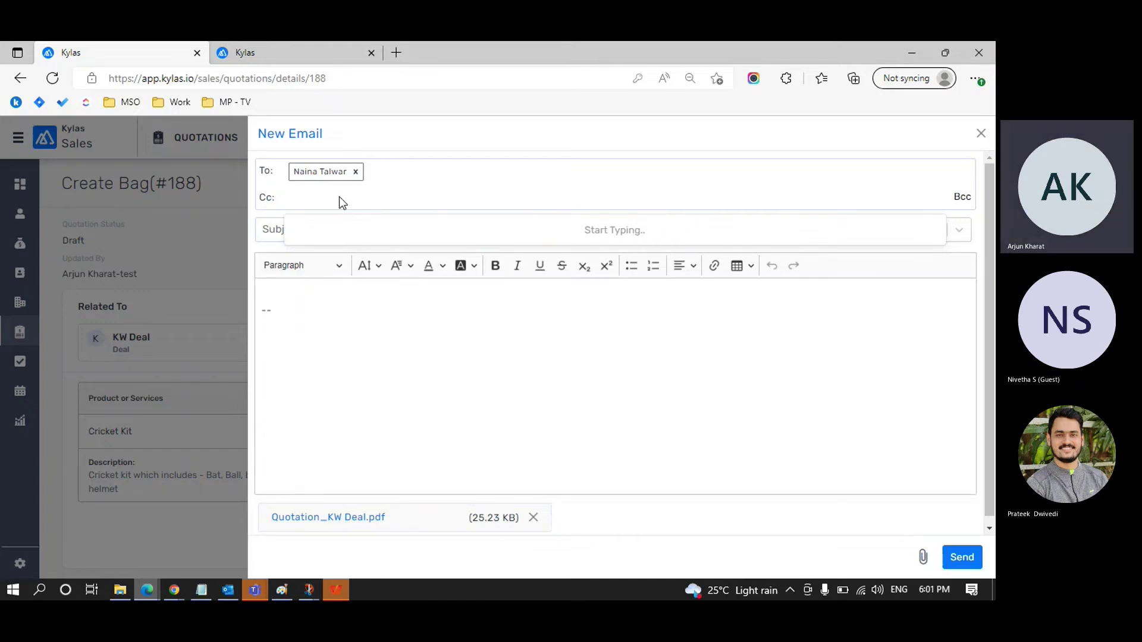
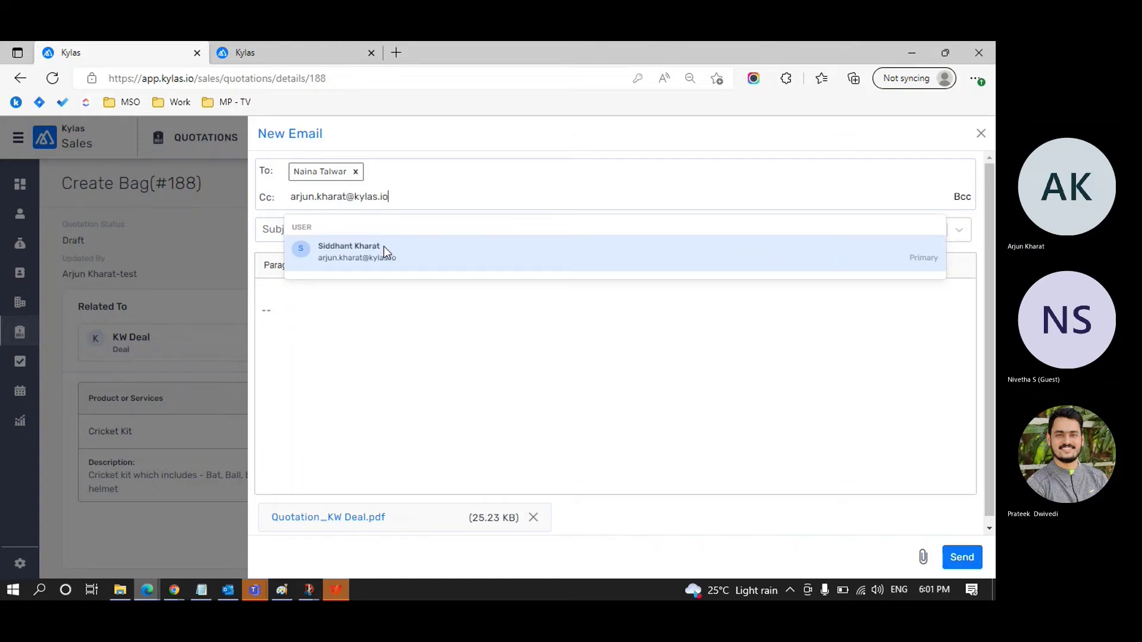
click(383, 247)
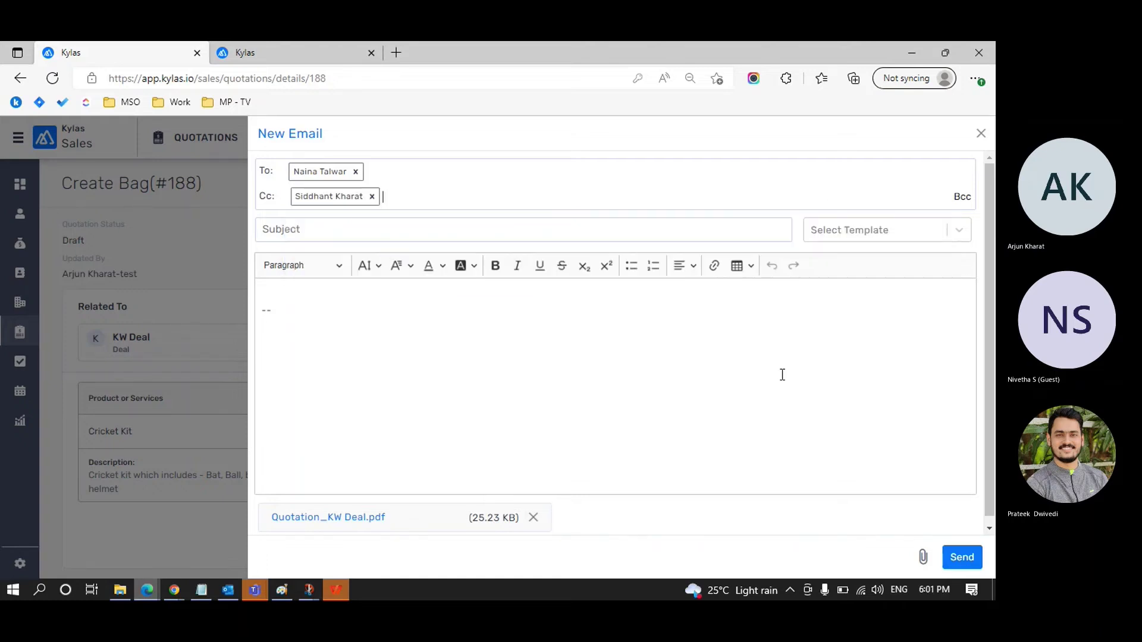
click(529, 225)
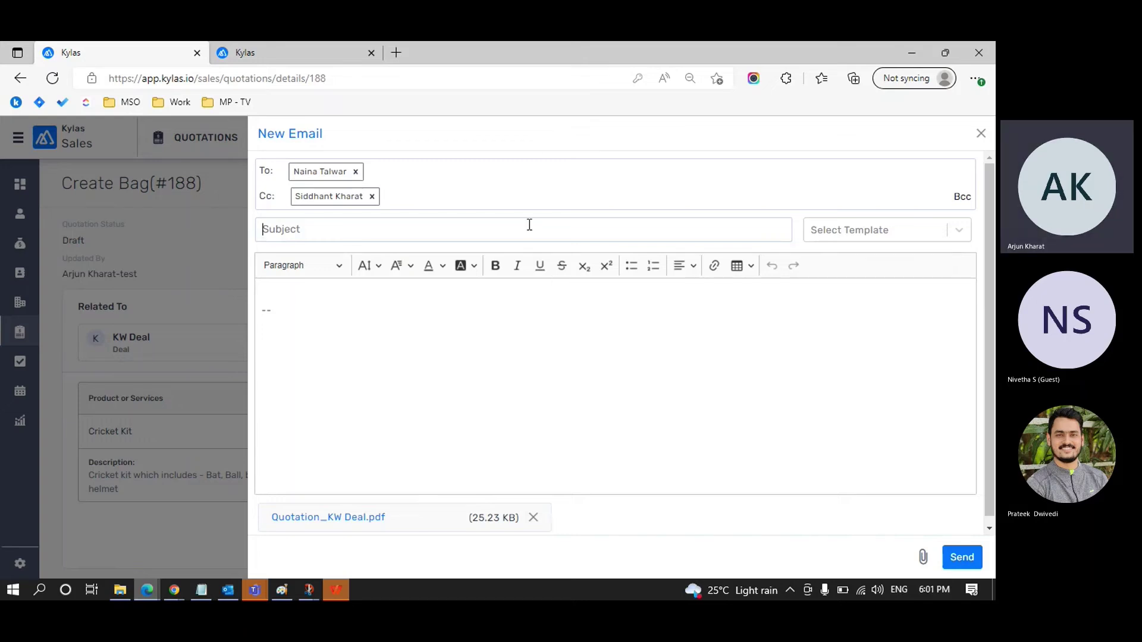
click(364, 307)
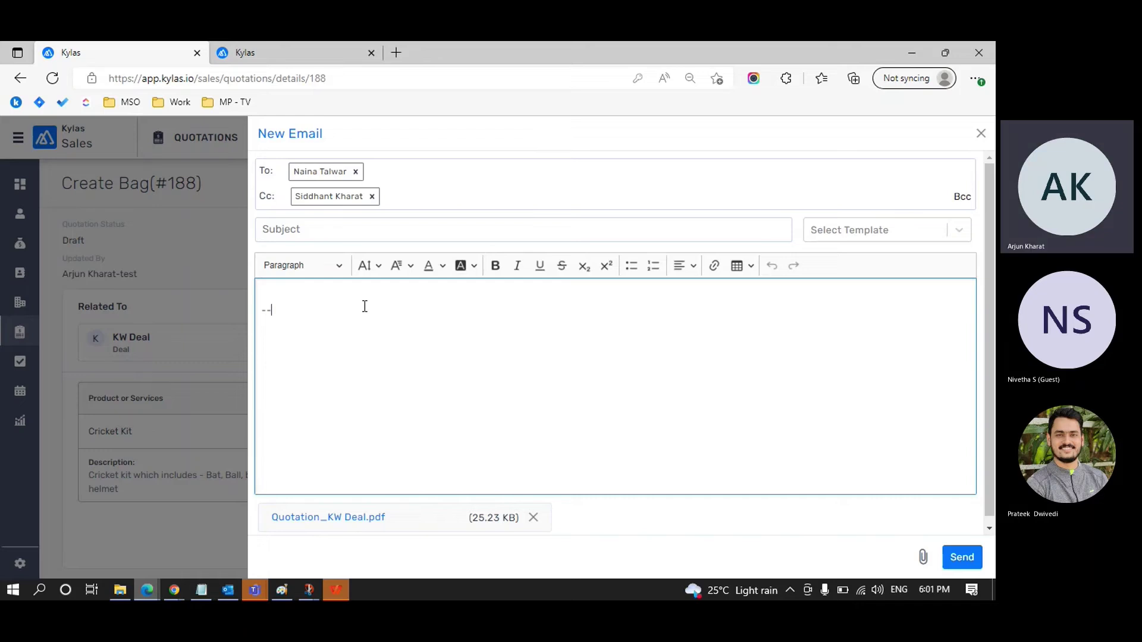
scroll(364, 306, down, 1)
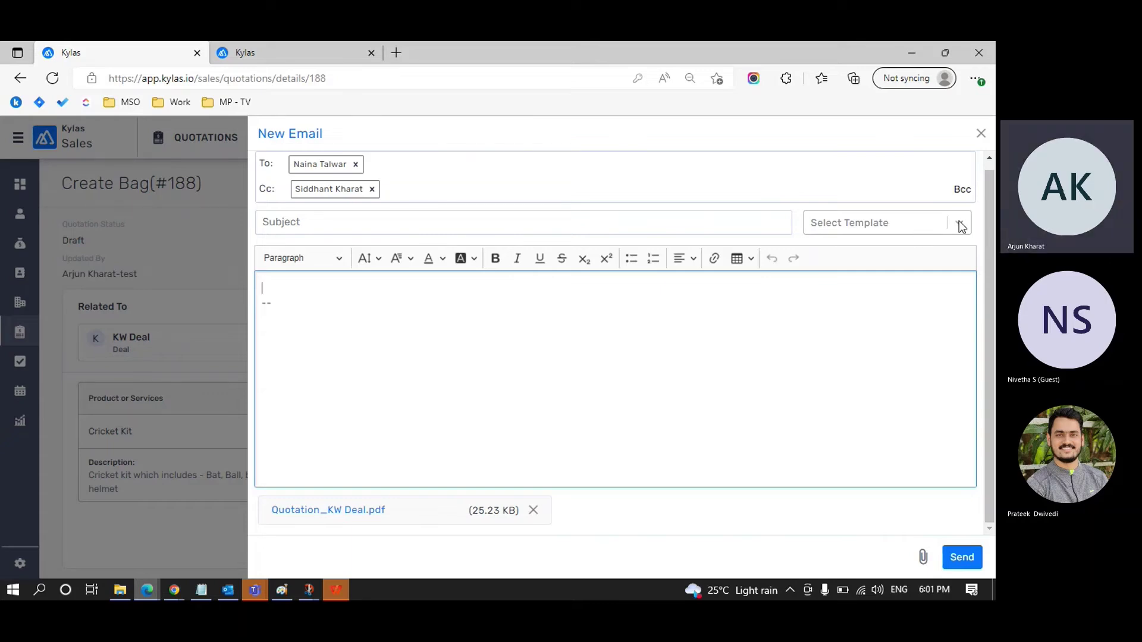
Step: Apply the Quotation email template and send the email with Quotation_KW Deal.pdf attached
click(914, 226)
click(897, 262)
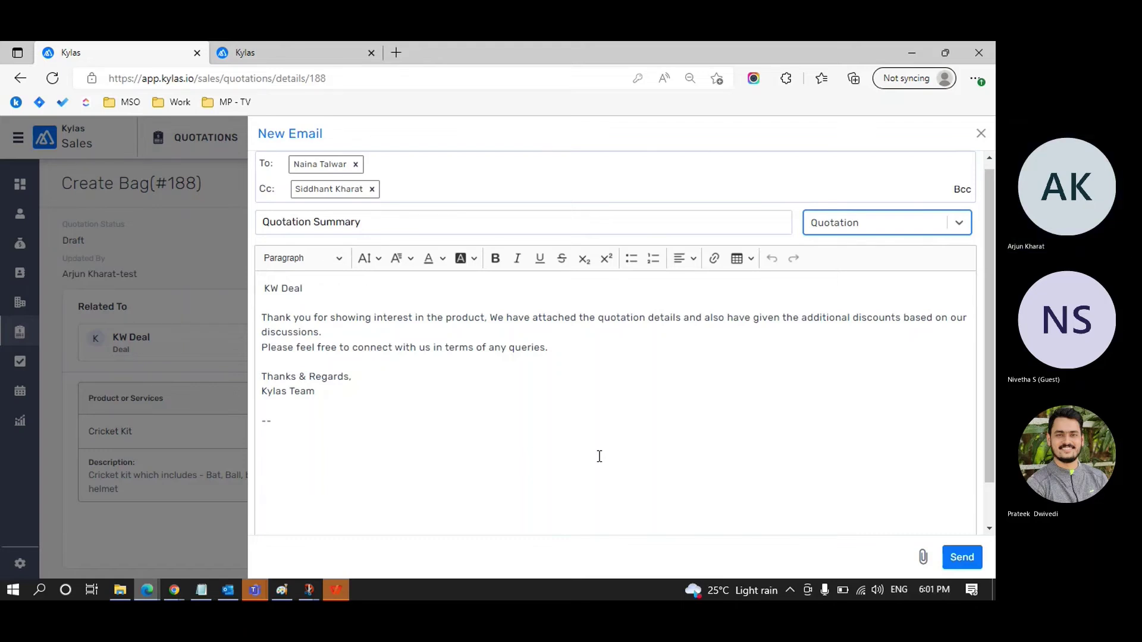
scroll(599, 456, down, 1)
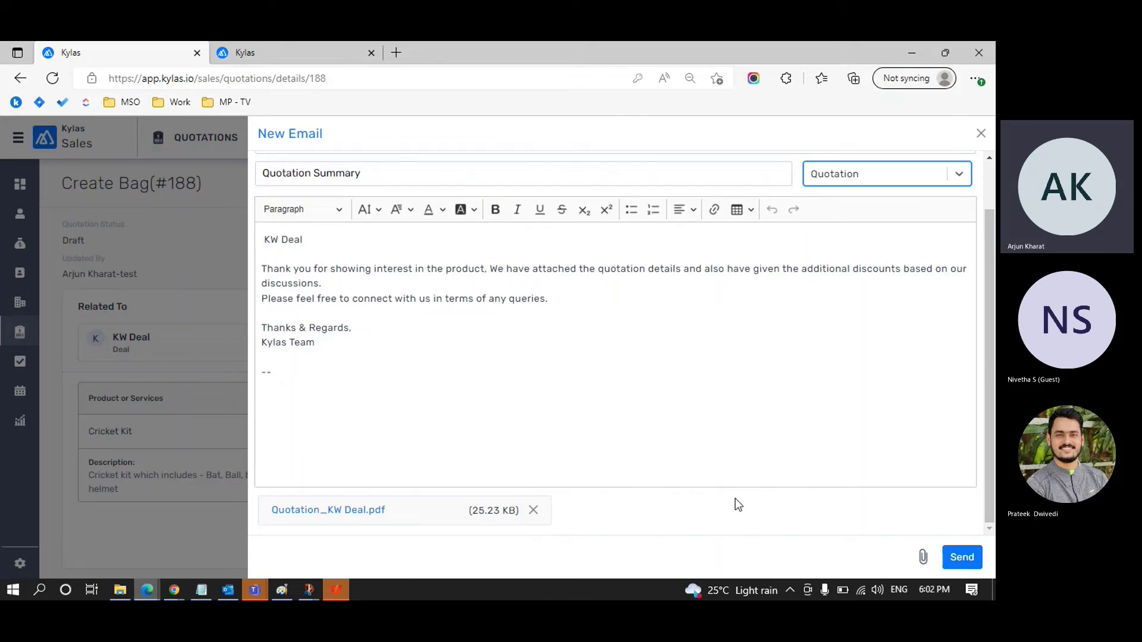
click(961, 559)
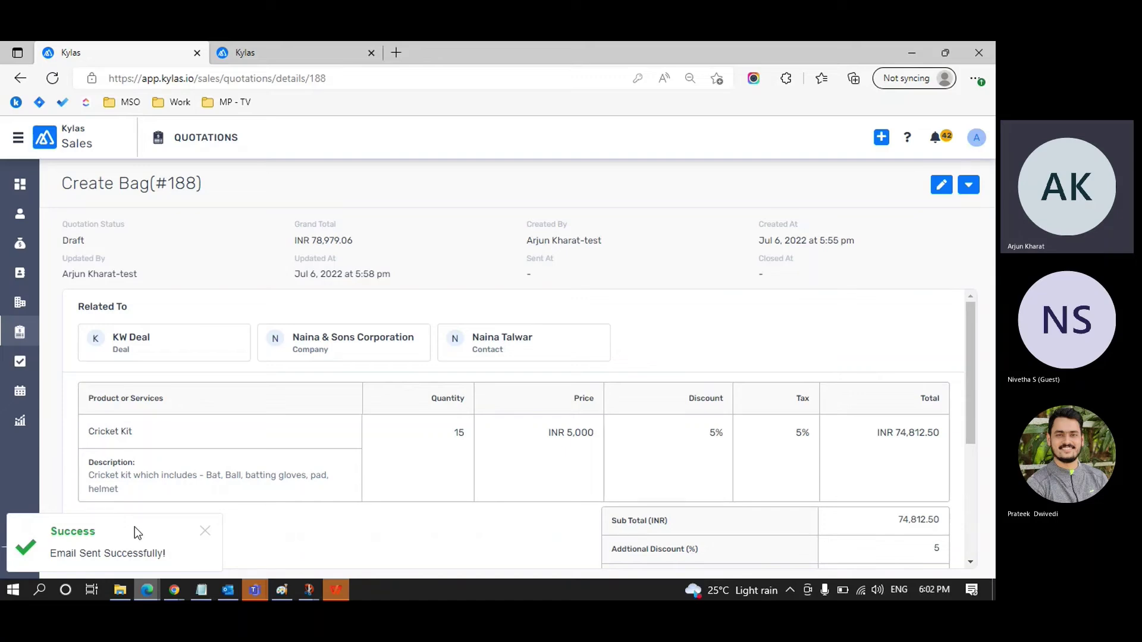
mouse_move(231, 595)
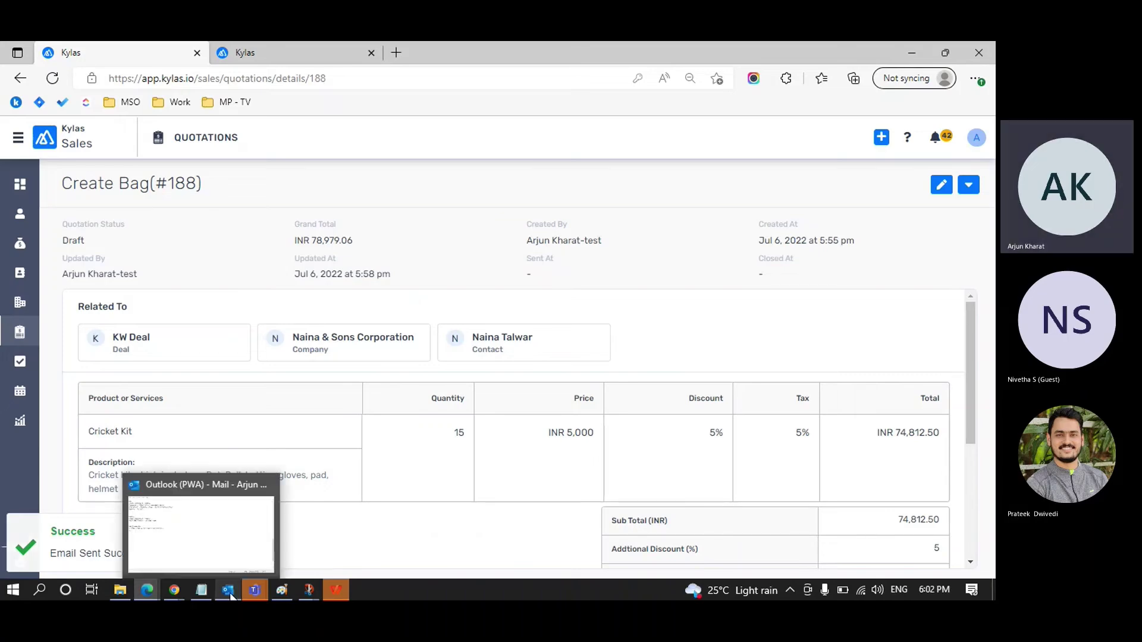
click(226, 549)
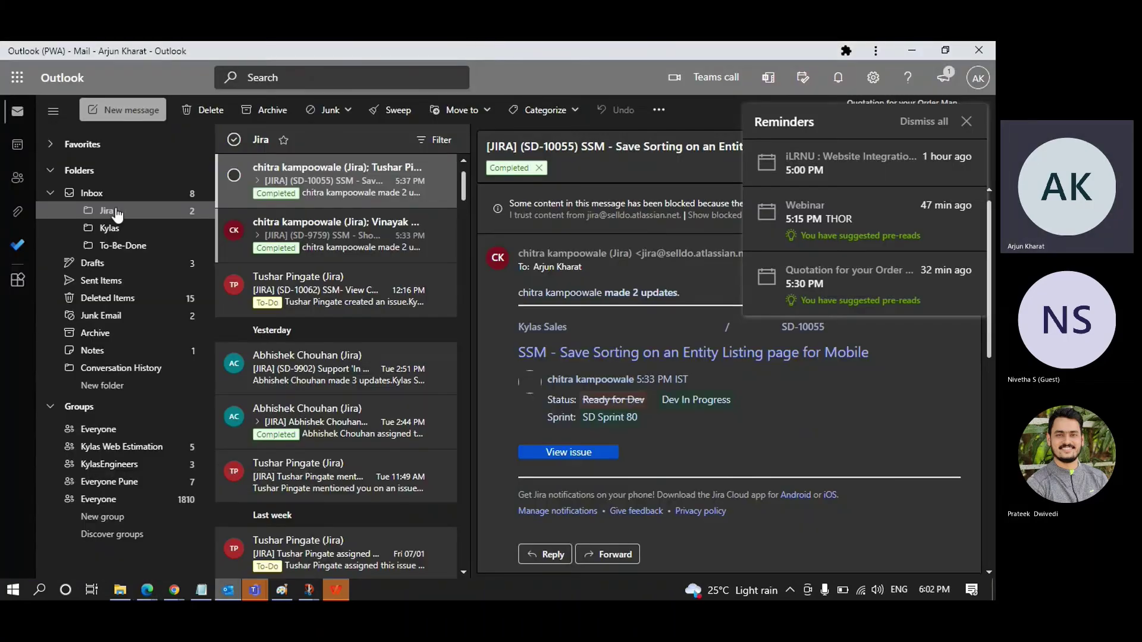
click(117, 195)
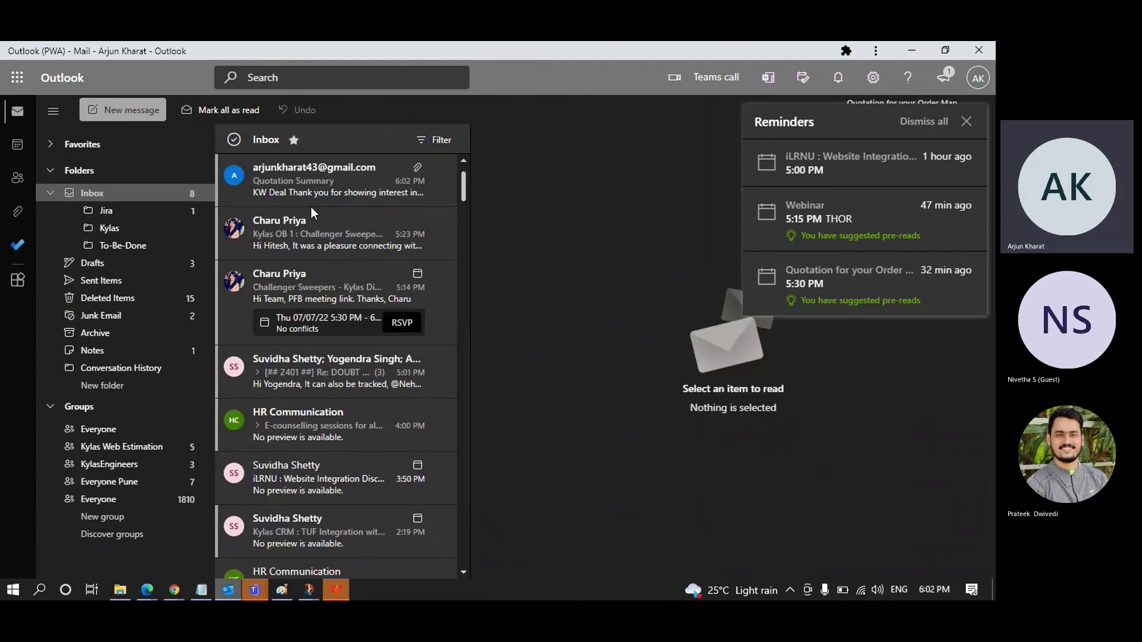
click(350, 186)
click(967, 121)
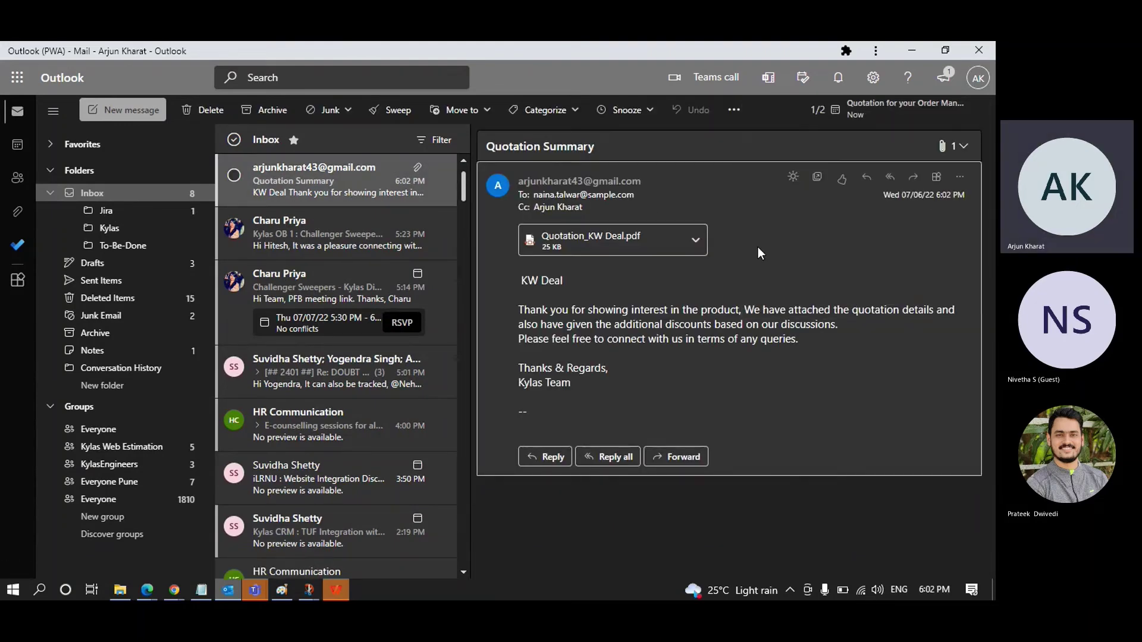
double_click(374, 190)
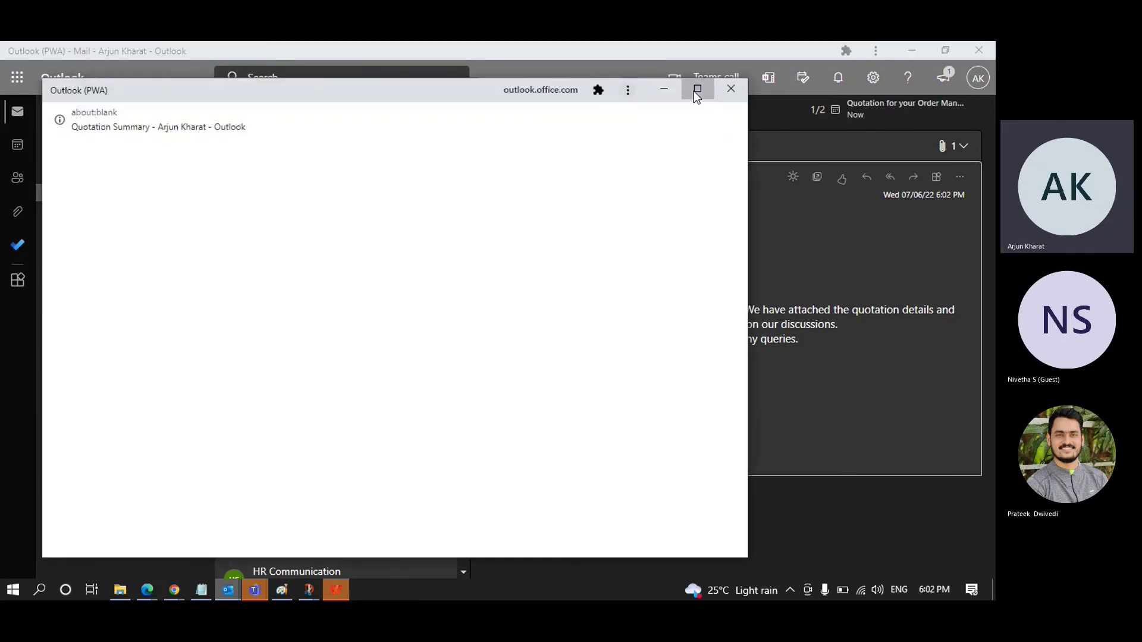
click(696, 89)
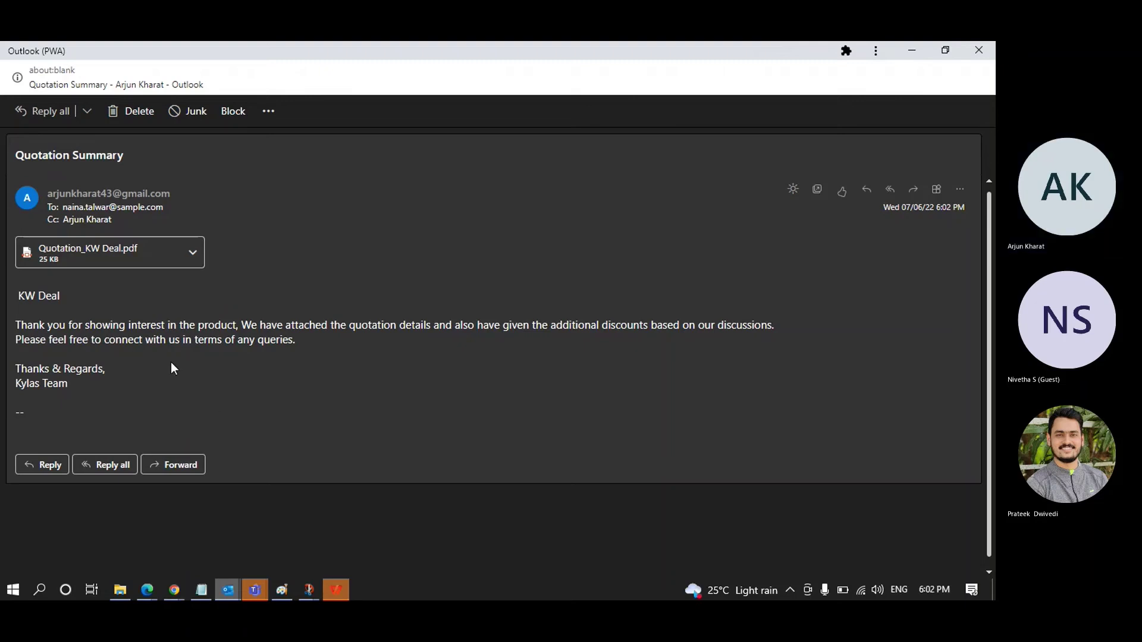
click(237, 589)
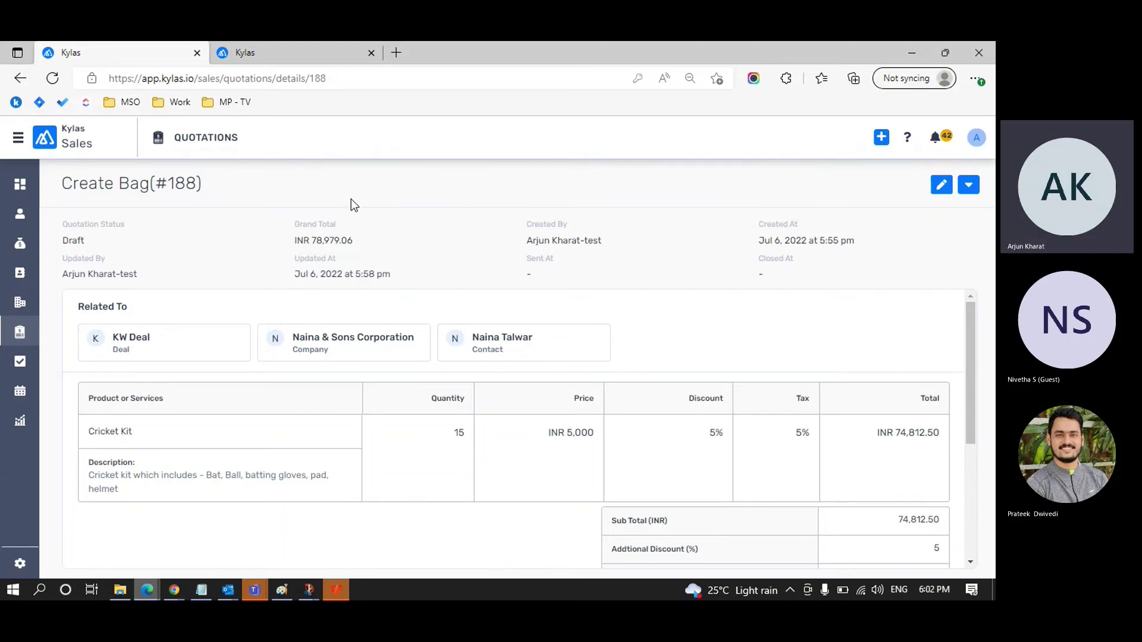
Step: Open KW Deal from the Deals list and show its Quotations panel listing Create Bag at INR 78,979.06
click(22, 243)
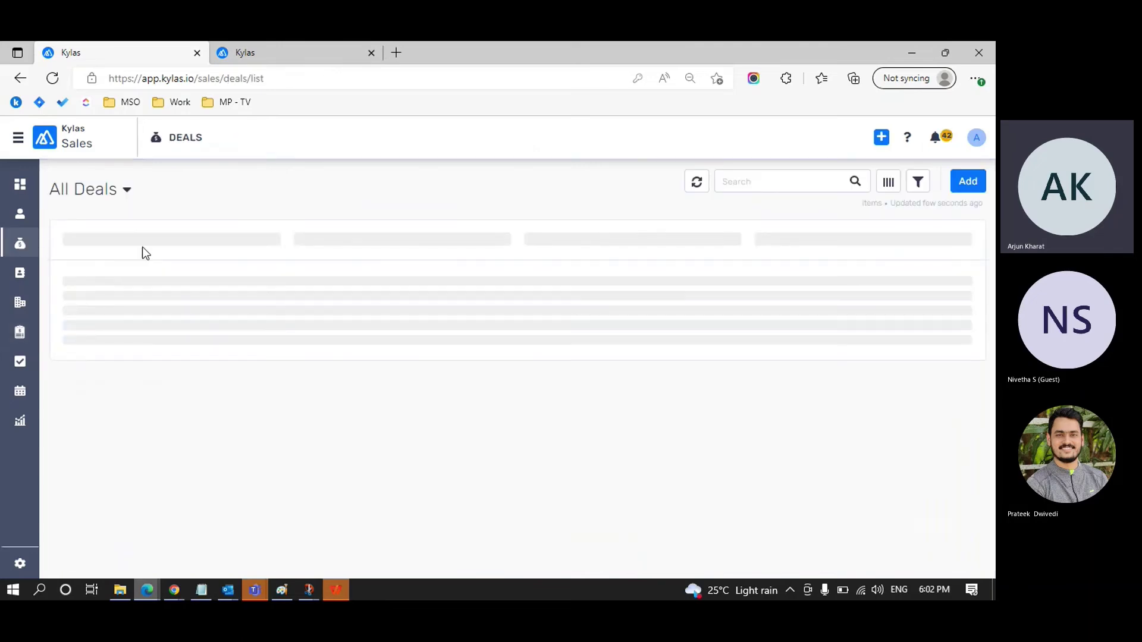
click(141, 266)
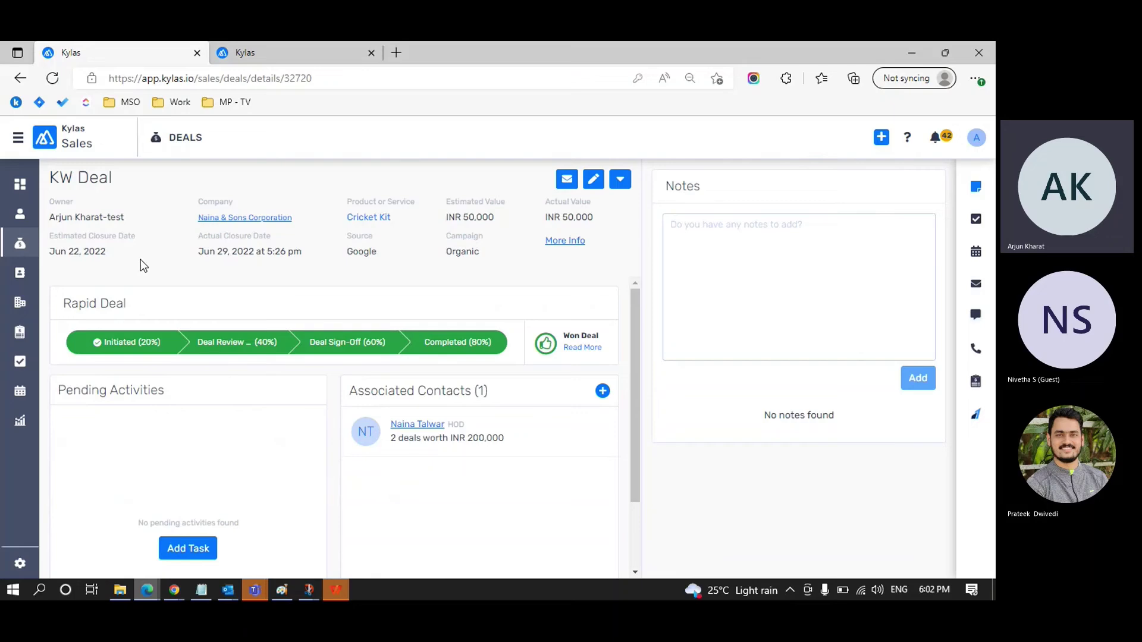
click(24, 249)
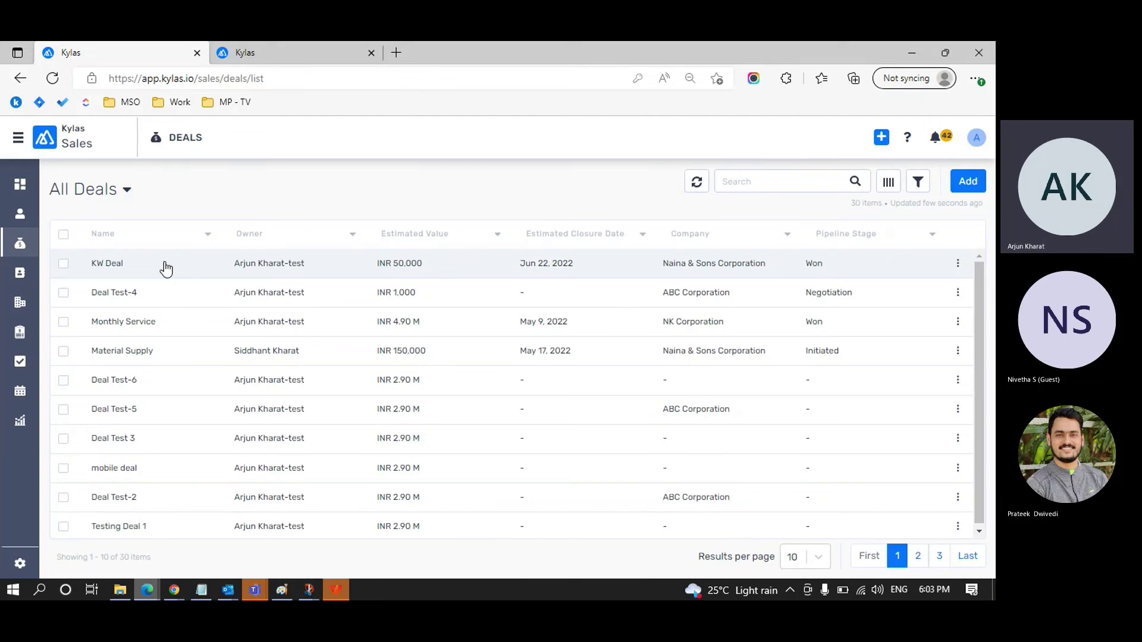
click(165, 264)
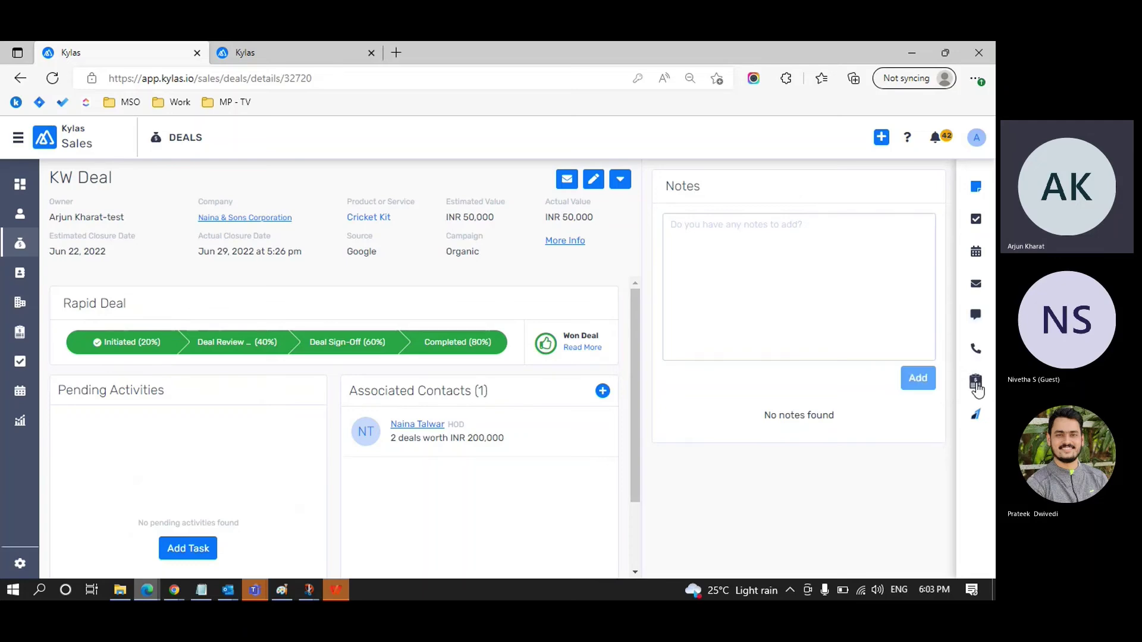
click(976, 383)
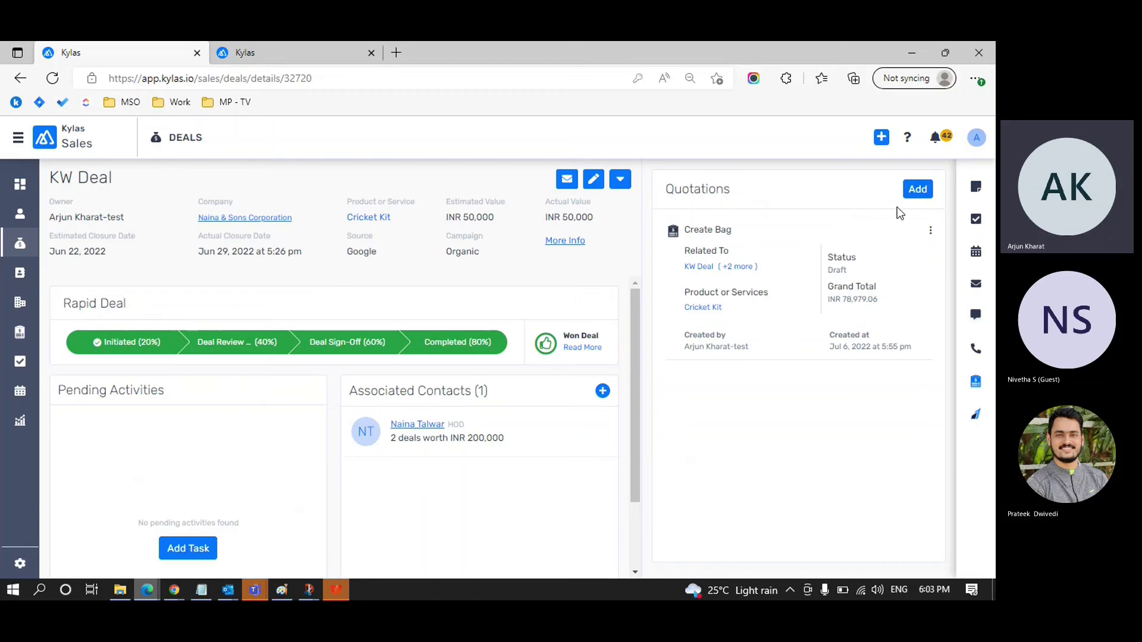
Step: Look over a new KW Deal quotation prefilled with Cricket Kit ×10, then close it unsaved
click(918, 192)
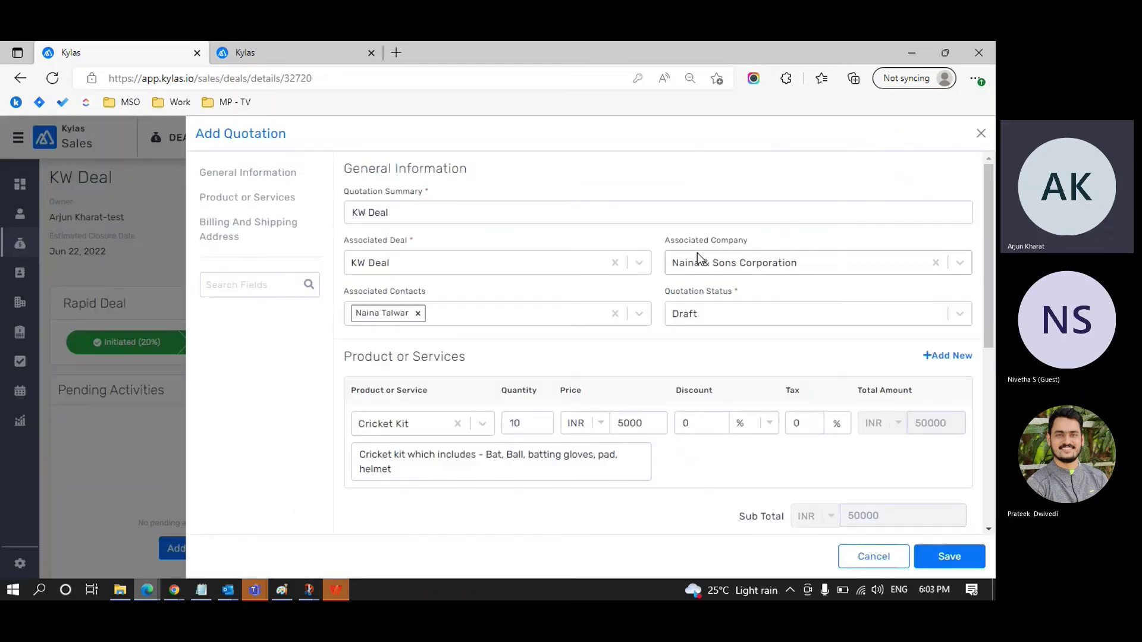
scroll(580, 303, down, 3)
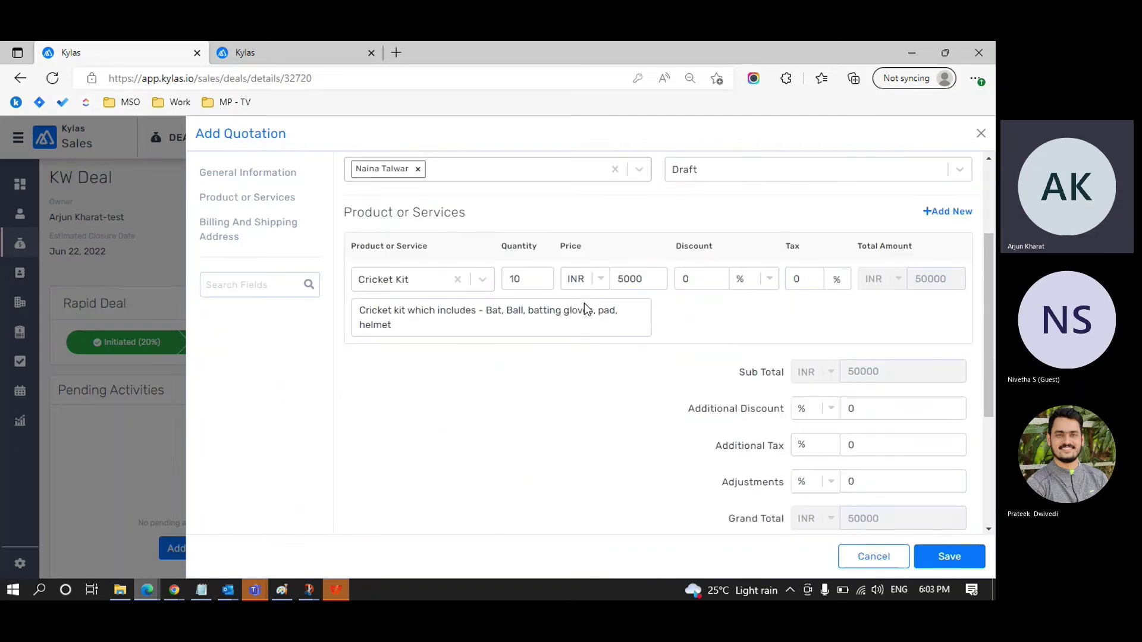
scroll(584, 305, down, 4)
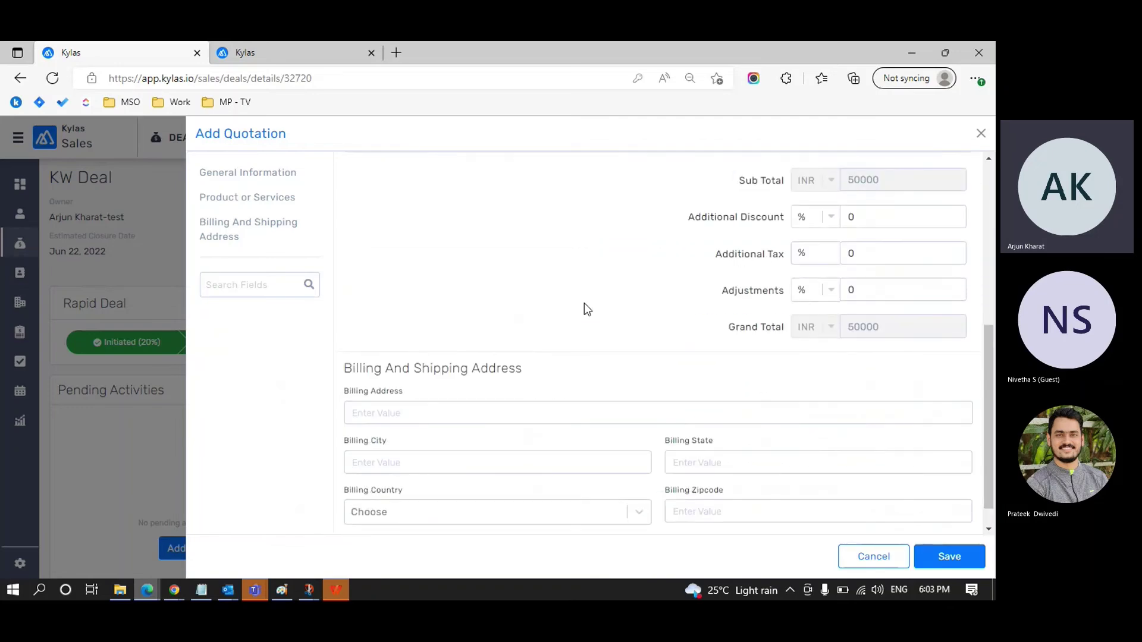
scroll(584, 304, up, 7)
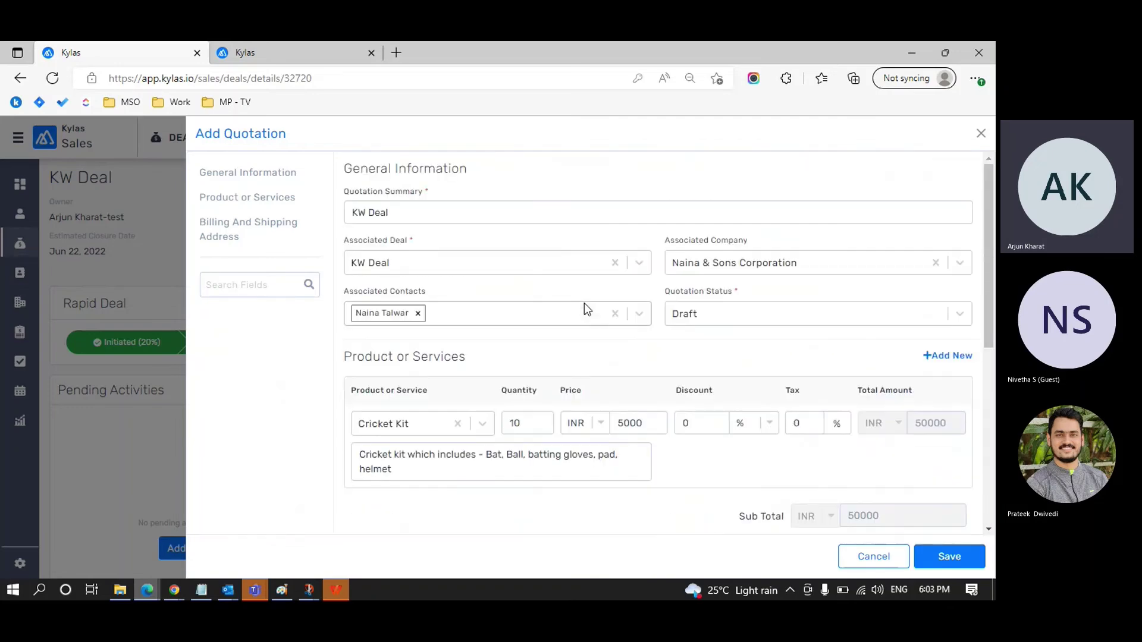
click(981, 134)
Step: From Deals, open Material Supply and start a quotation prefilled with Rod 10/15/20 MM ×50 at 3000
click(36, 250)
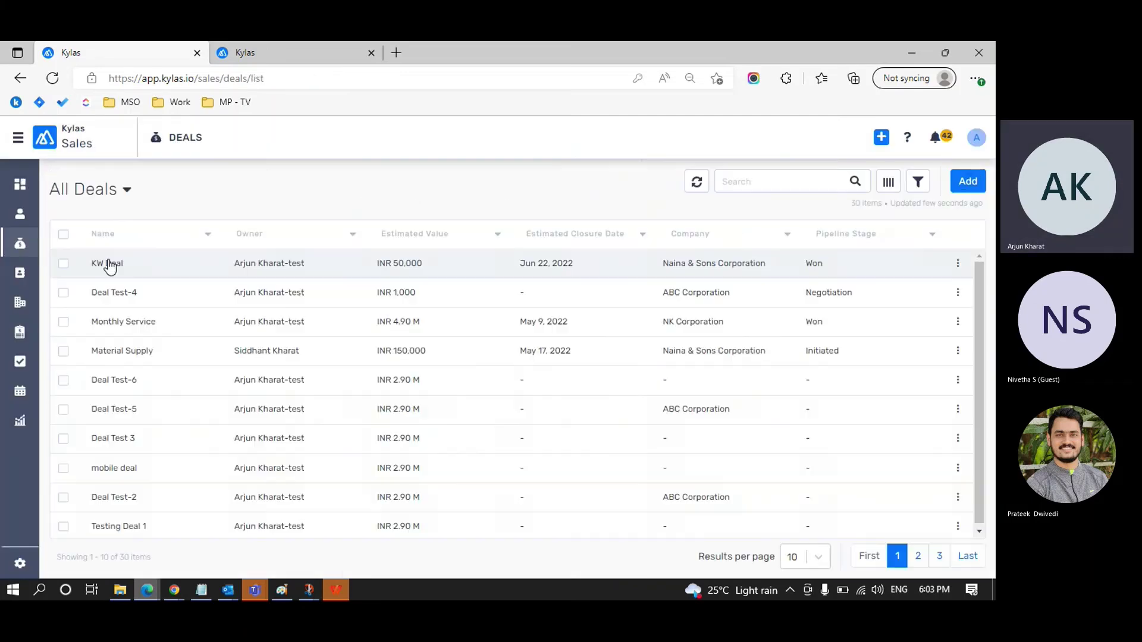
click(122, 351)
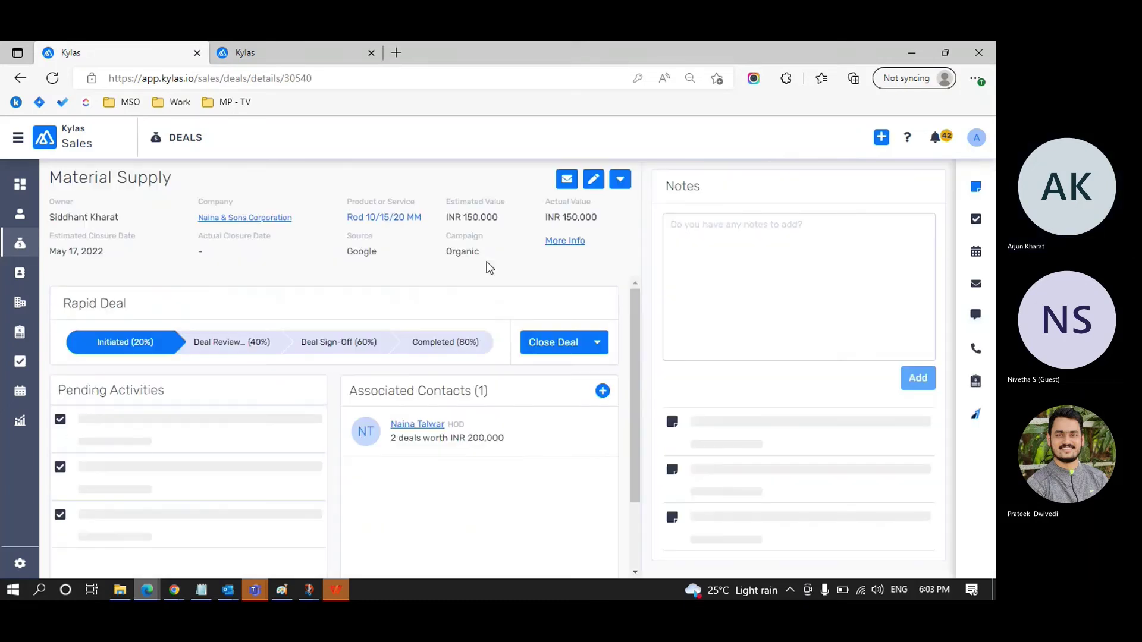
click(978, 379)
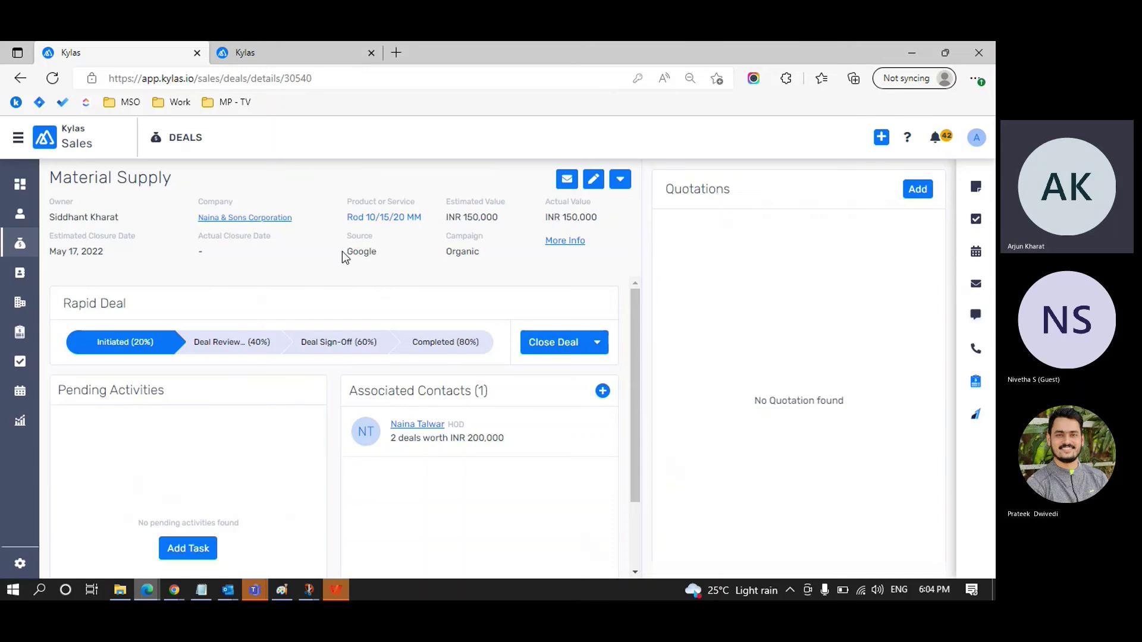
click(916, 191)
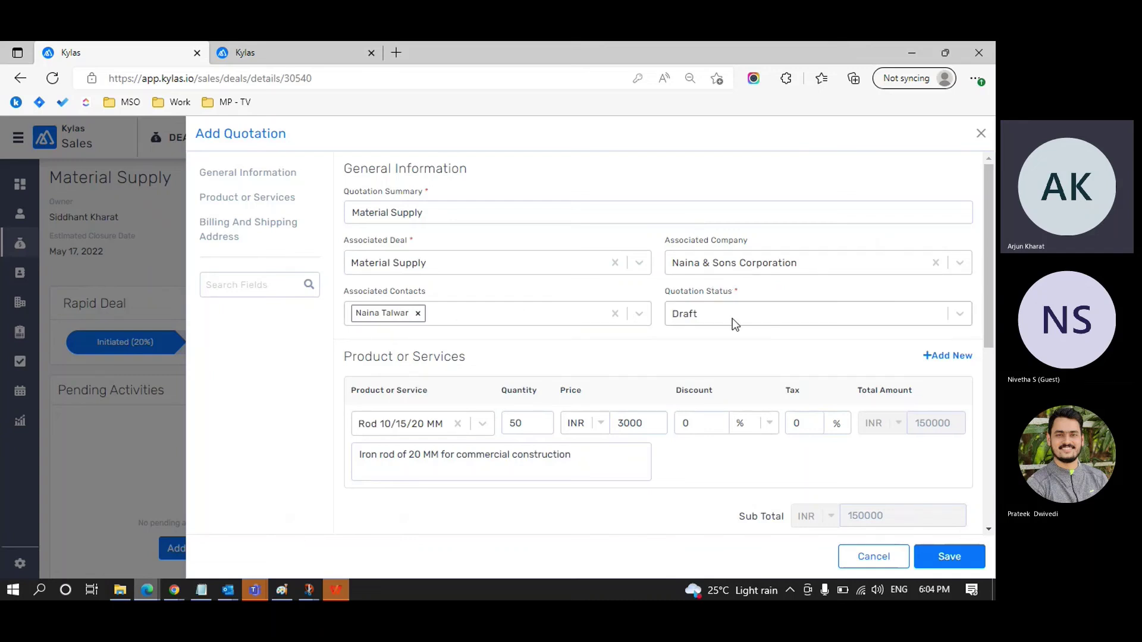
Step: Check the Material Supply quotation's Billing Address section, then close the form without saving
scroll(731, 321, down, 3)
scroll(517, 497, down, 2)
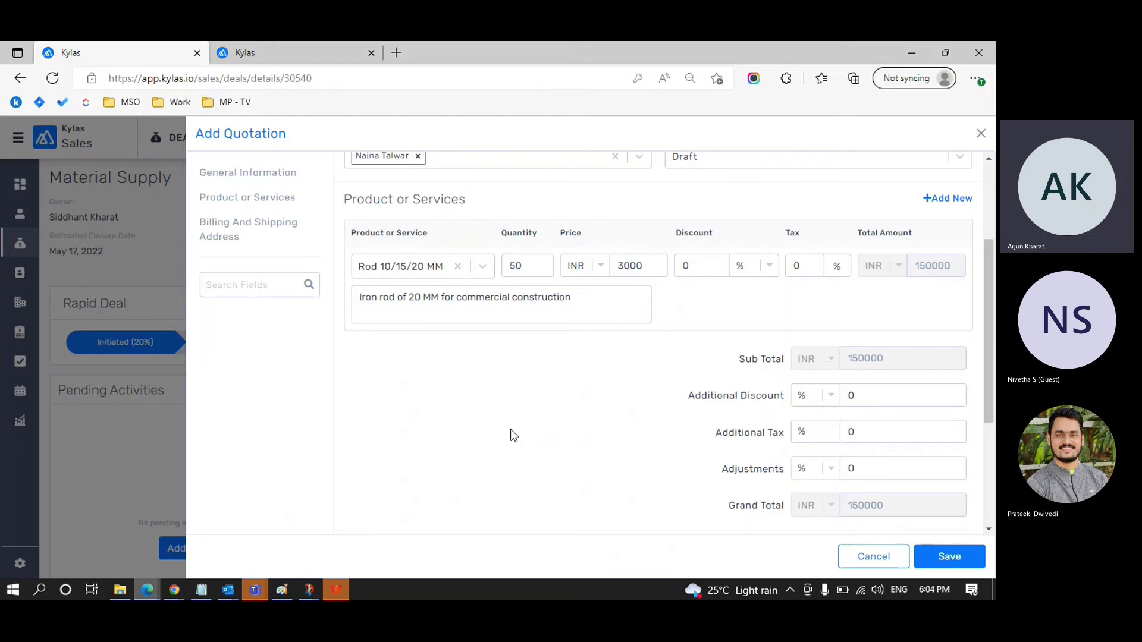
scroll(510, 430, down, 3)
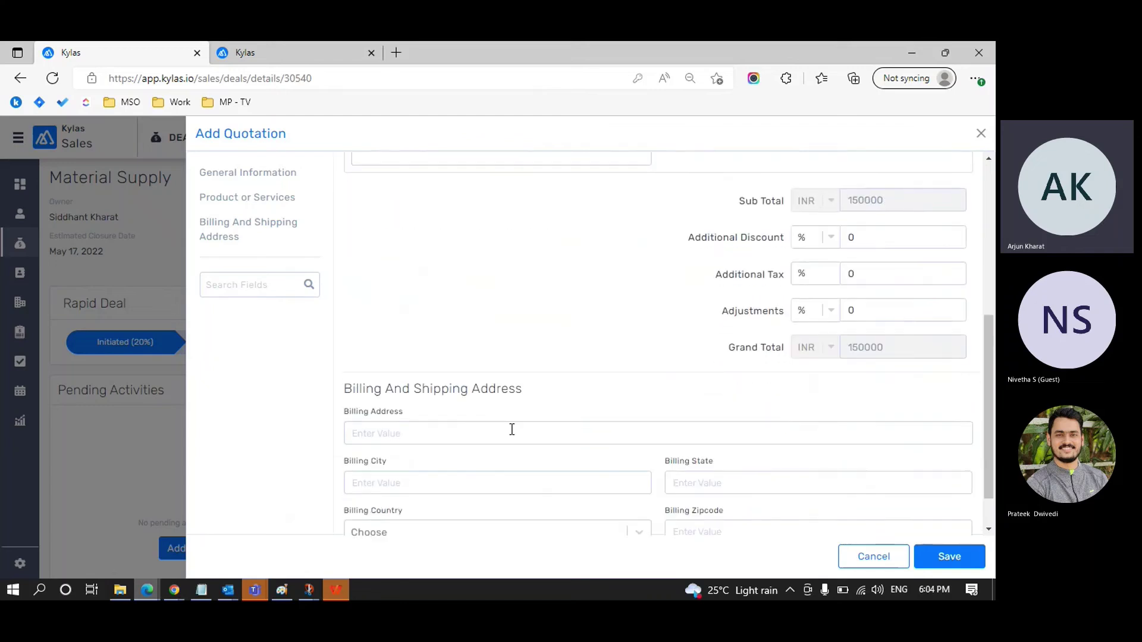
scroll(512, 429, down, 1)
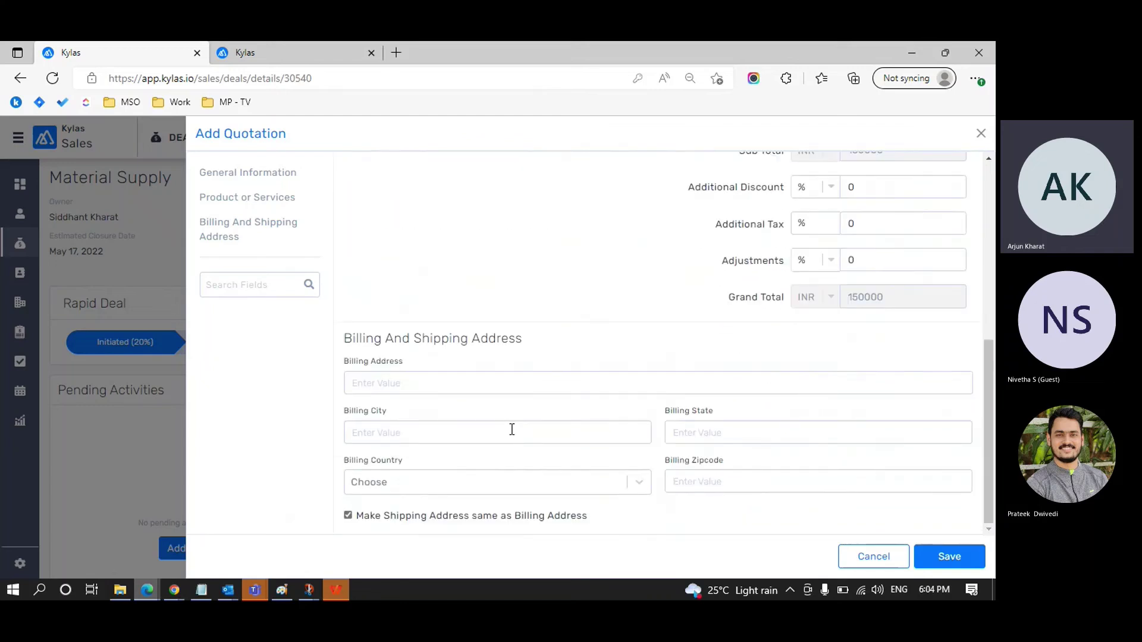
click(468, 381)
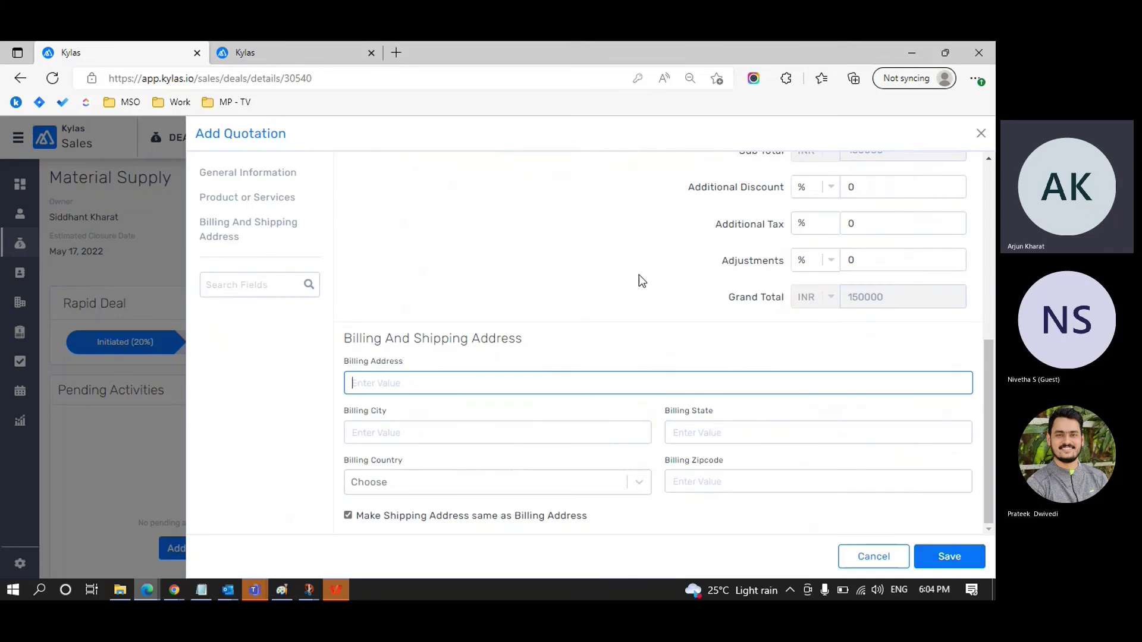
scroll(464, 216, up, 6)
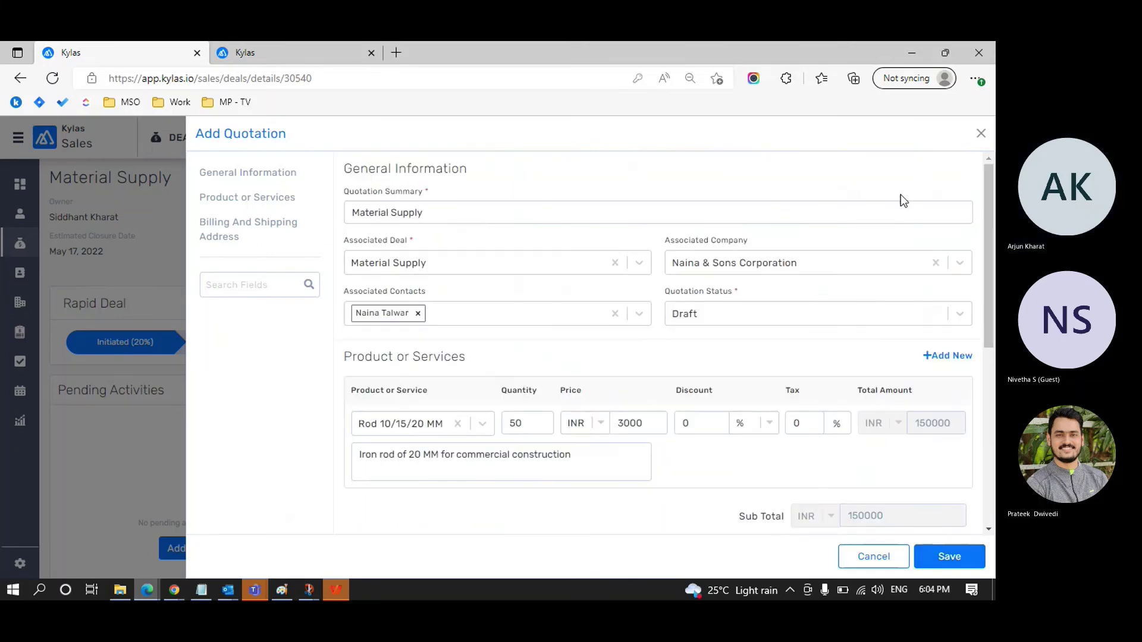
click(981, 134)
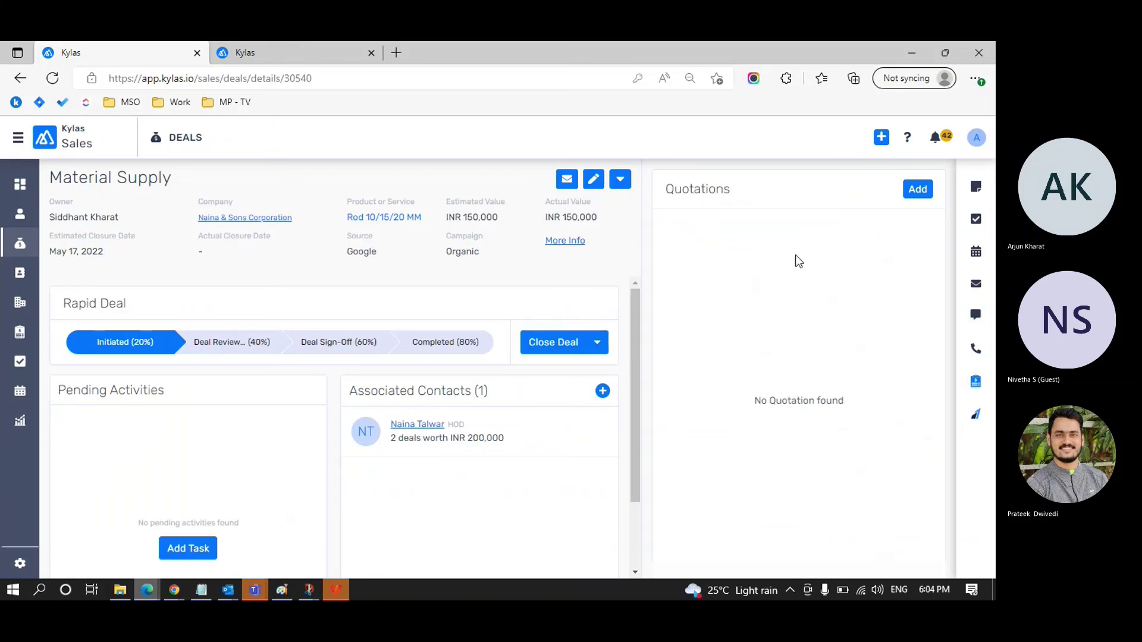
Step: Return to KW Deal's Quotations panel and open the Create Bag quotation's actions menu
click(20, 243)
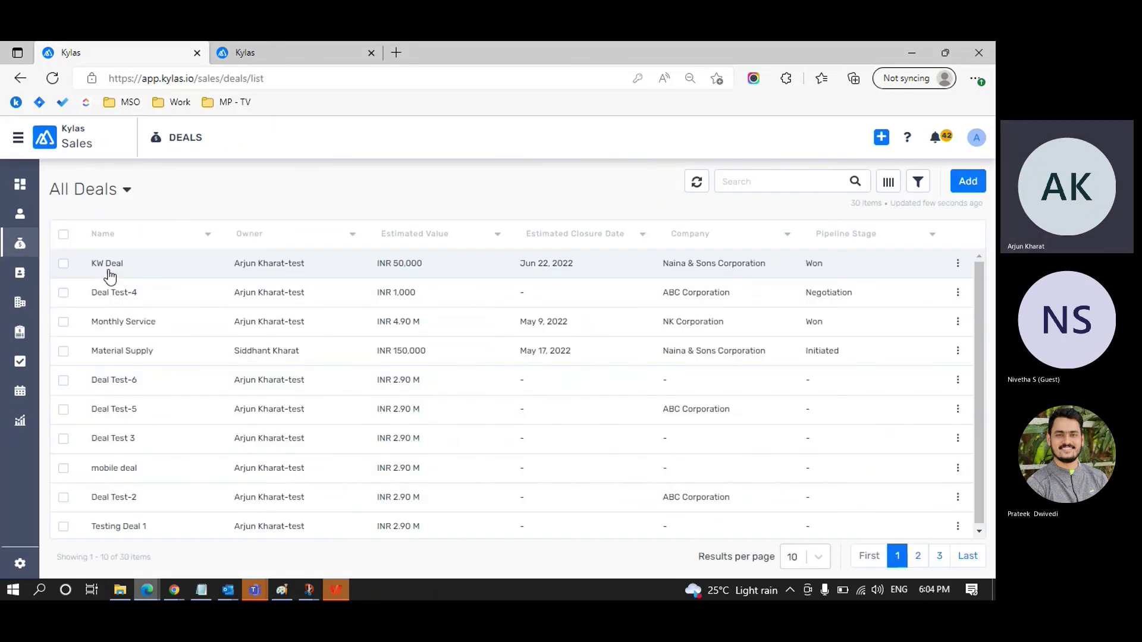
click(111, 271)
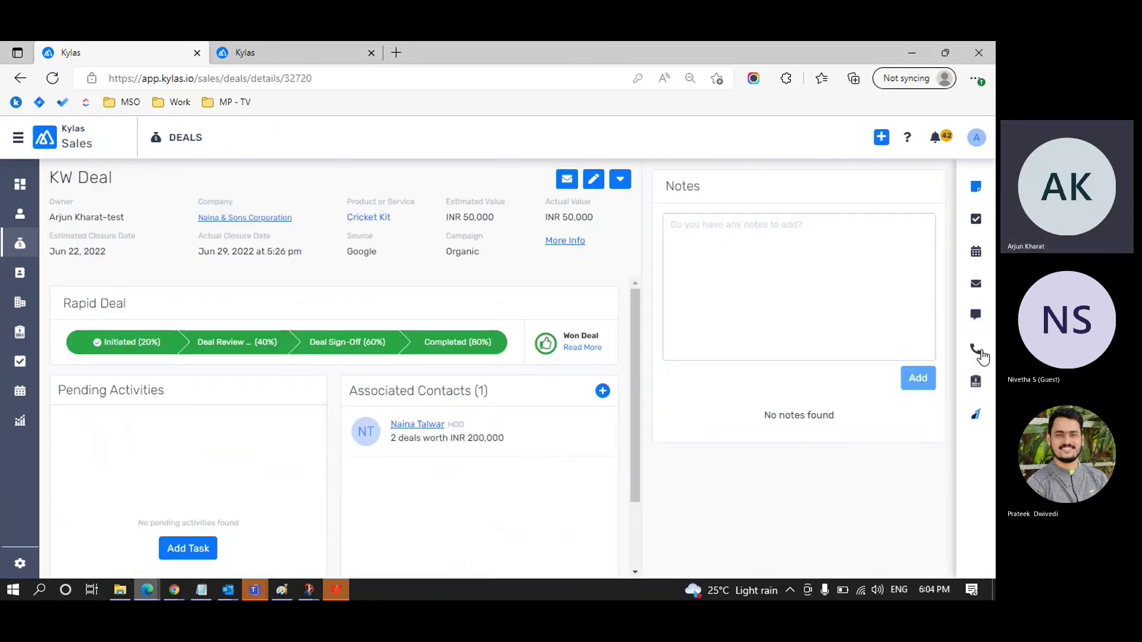
click(976, 381)
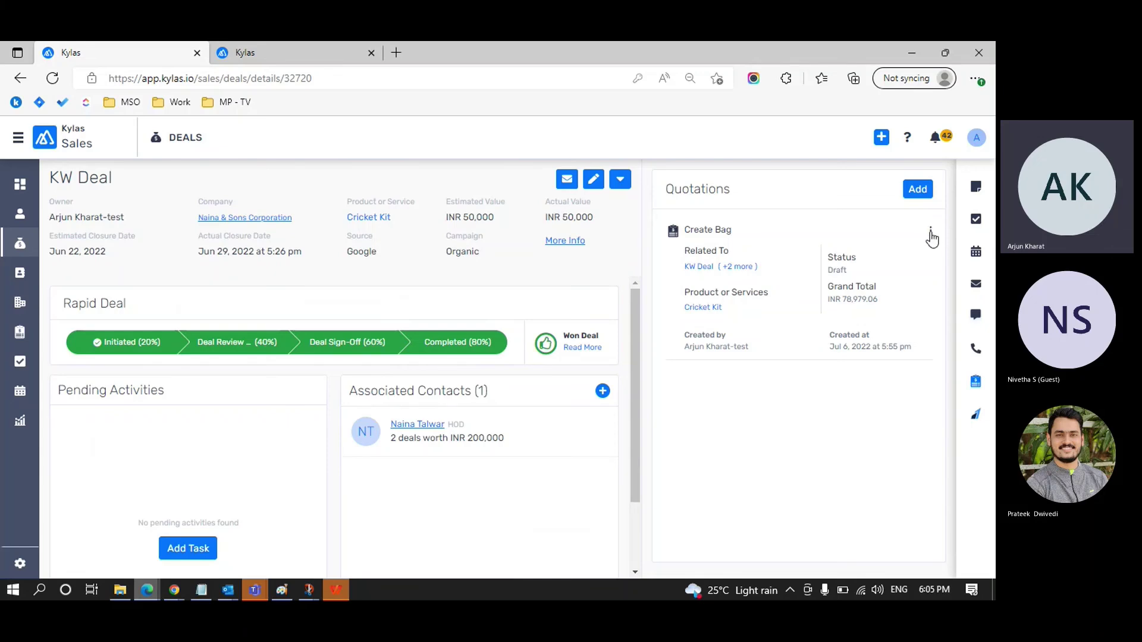
click(931, 234)
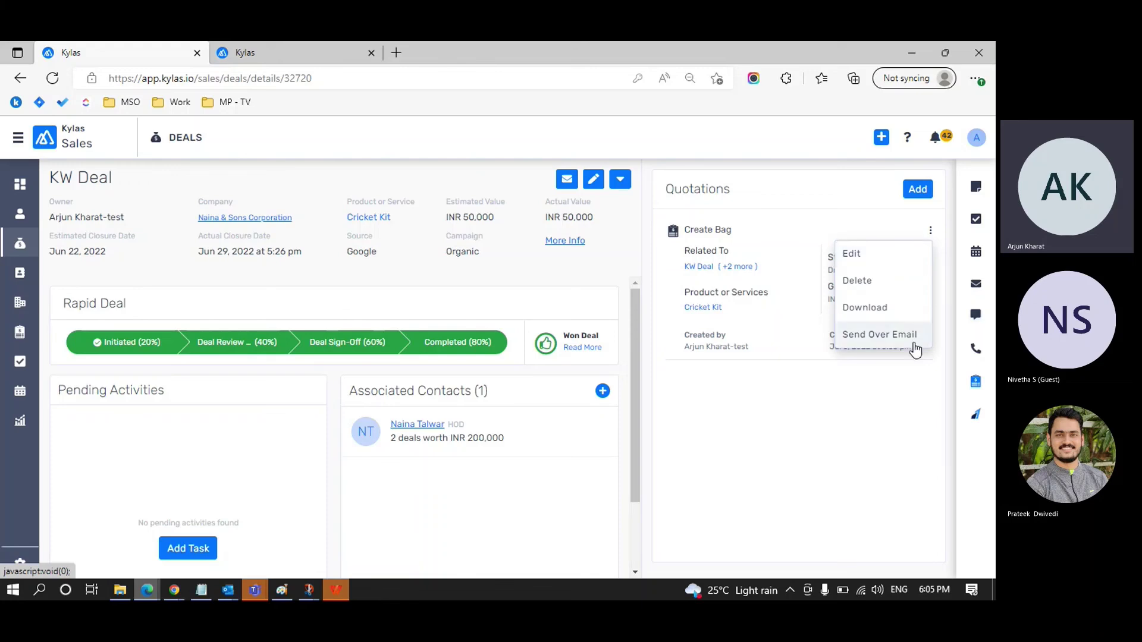
Step: Email the Create Bag quotation to KW Deal's contact using the Quotation template
click(879, 335)
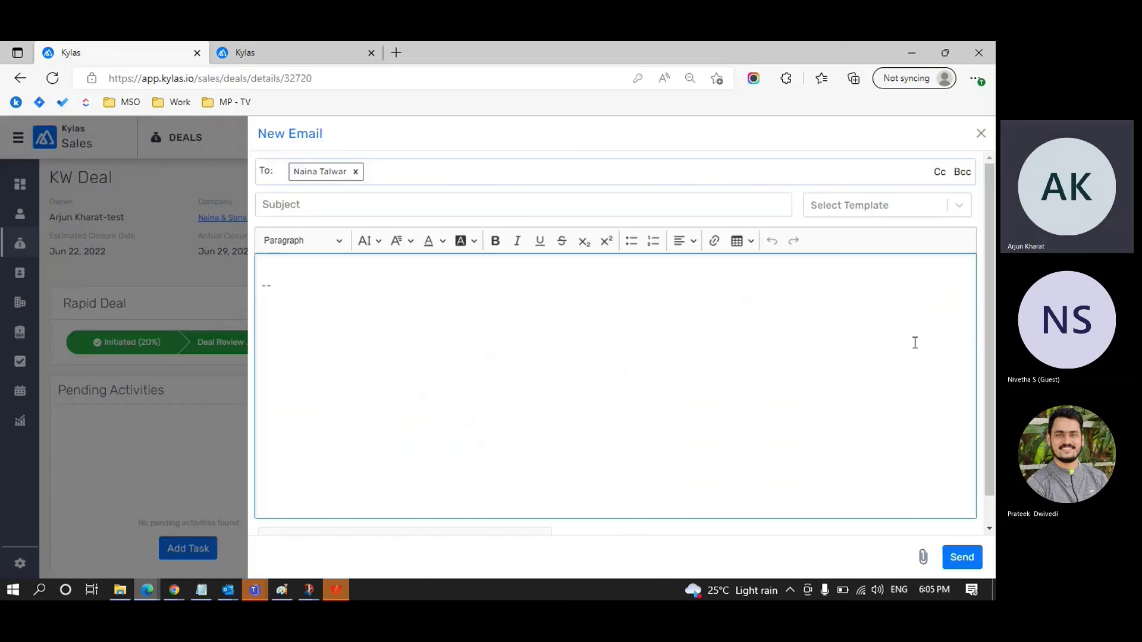
click(962, 206)
click(893, 236)
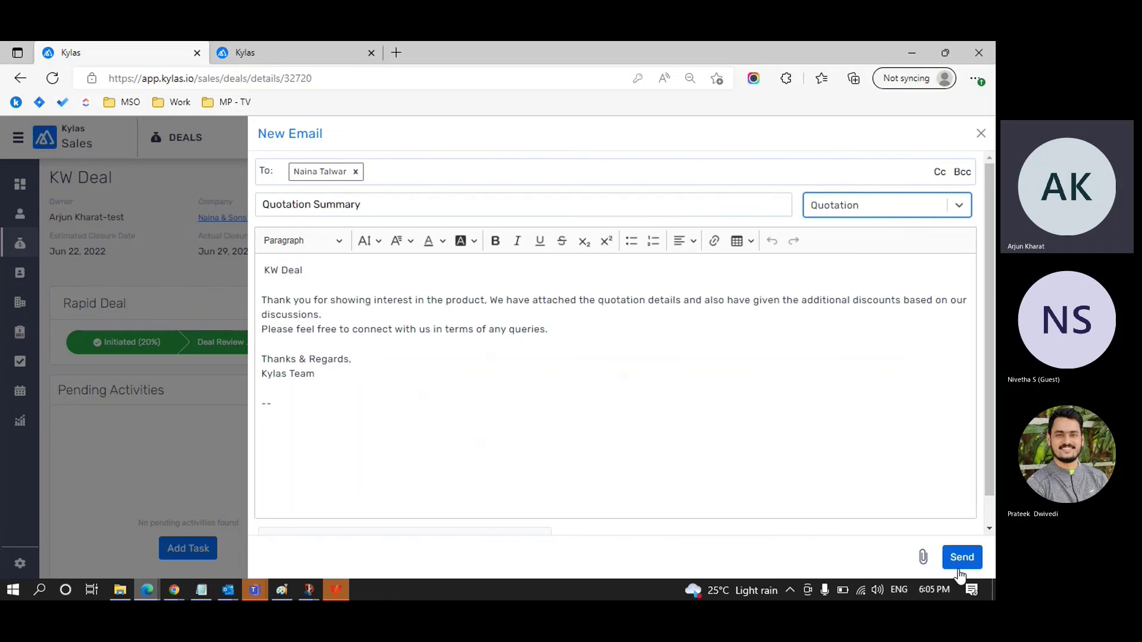
click(981, 133)
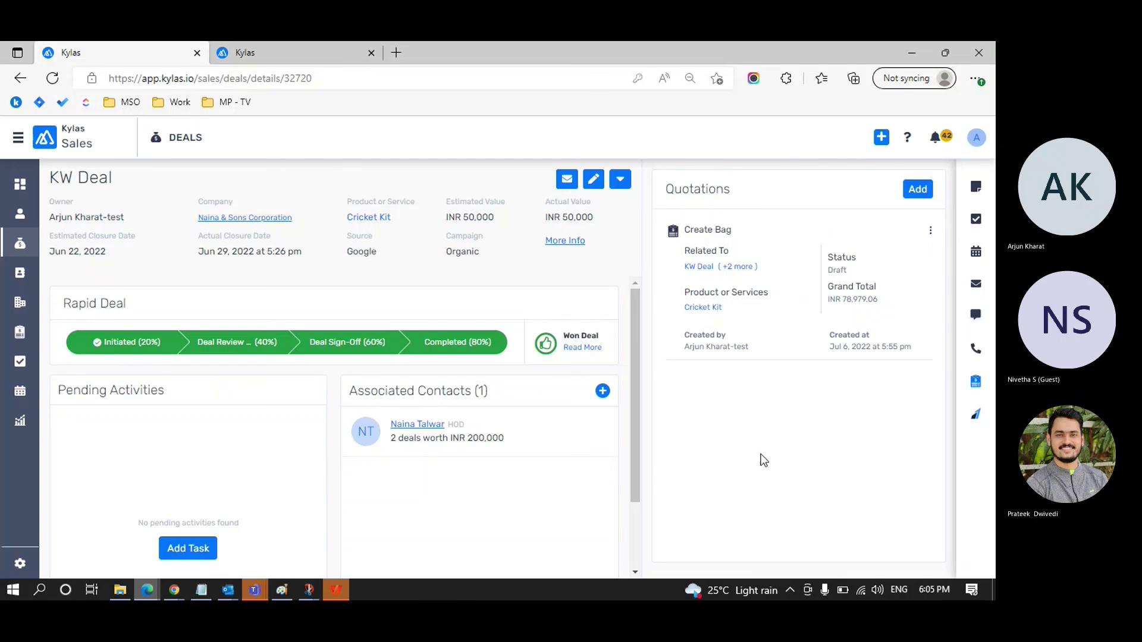
Step: Start a new quotation from the Material Supply deal's Quotations panel
click(21, 245)
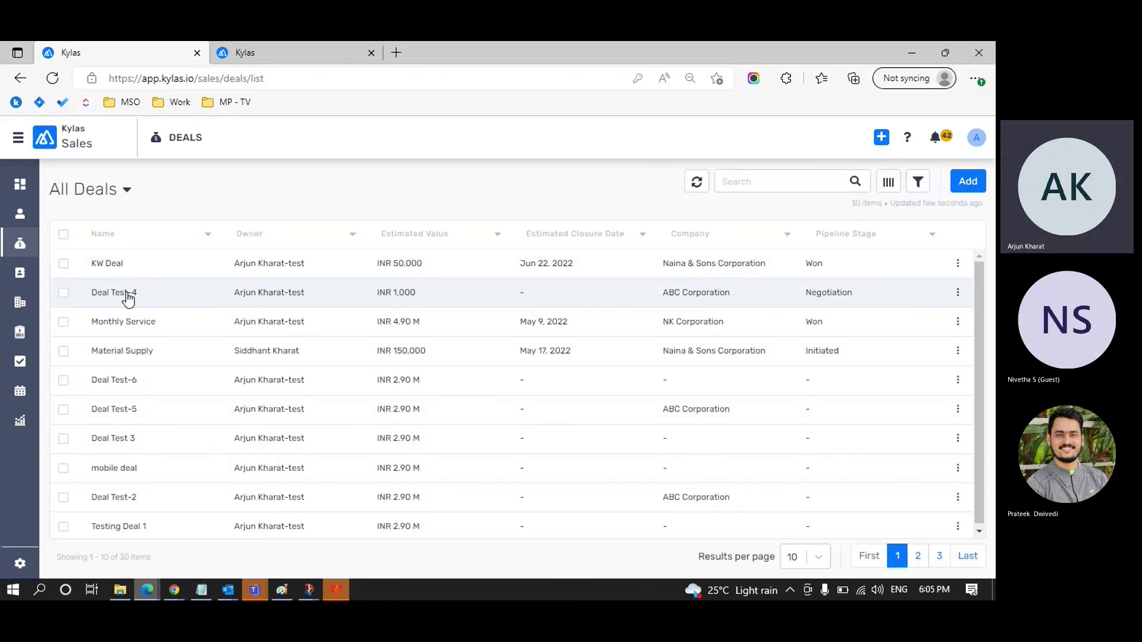
click(128, 351)
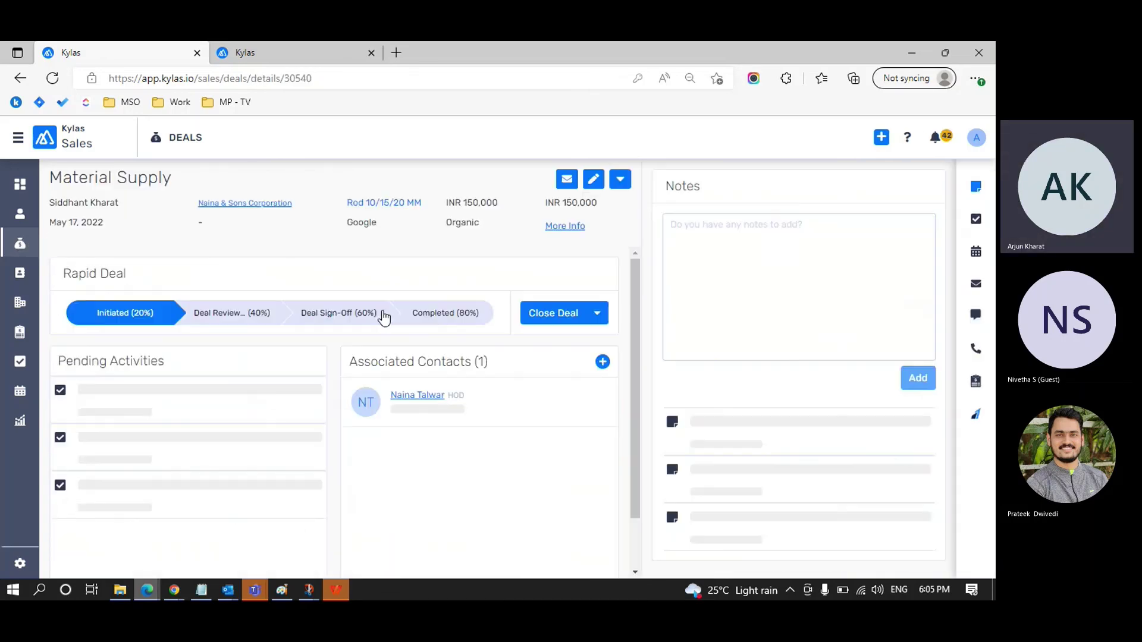
click(975, 380)
click(917, 190)
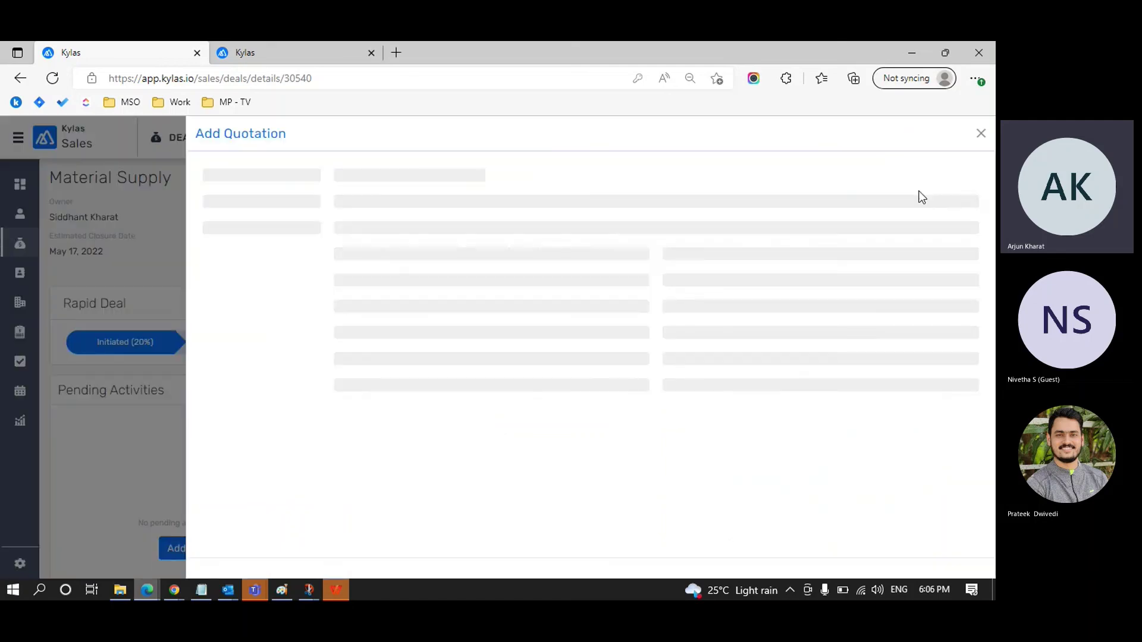
scroll(571, 313, down, 6)
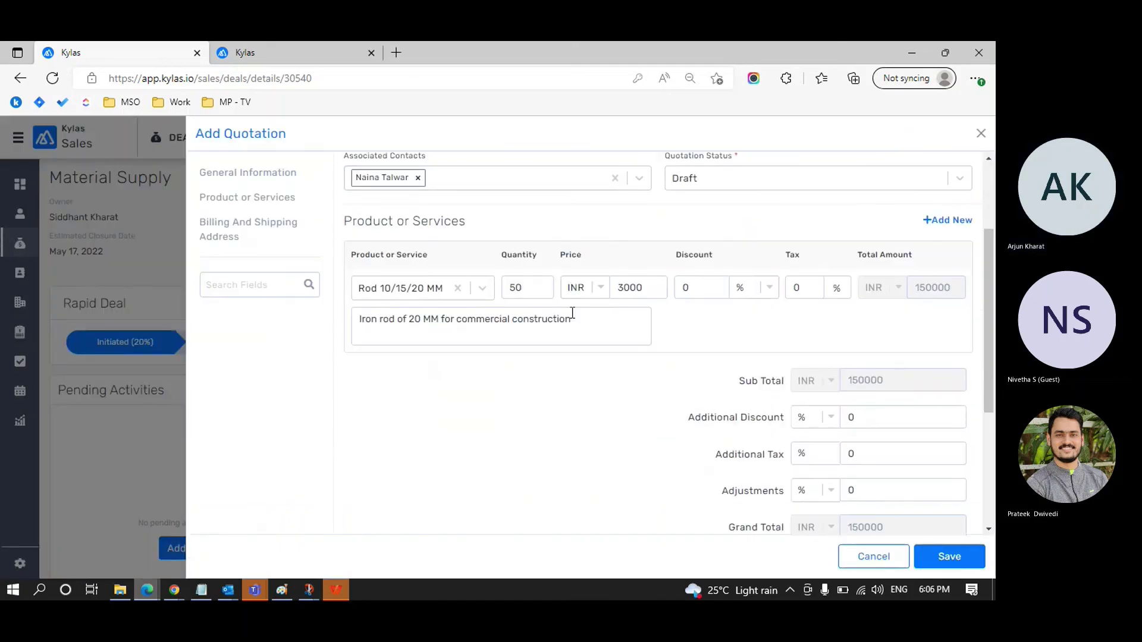
Step: Fill the billing address: Plot no 45 Main Street, Mumbai, Maharashtra, India, zipcode 100001
click(444, 373)
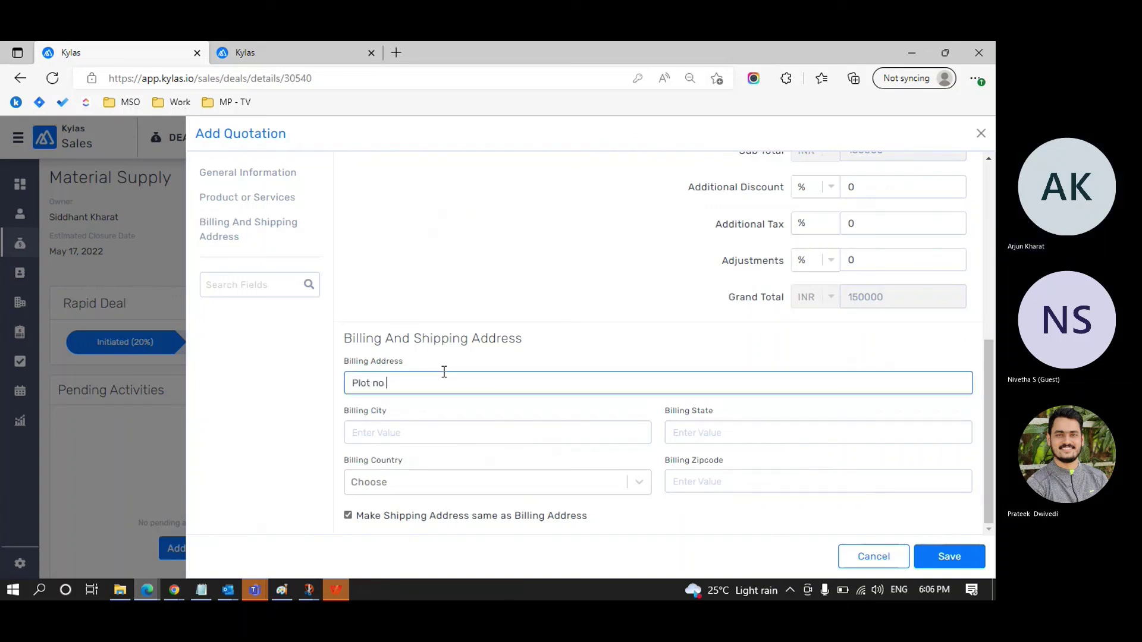
key(Tab)
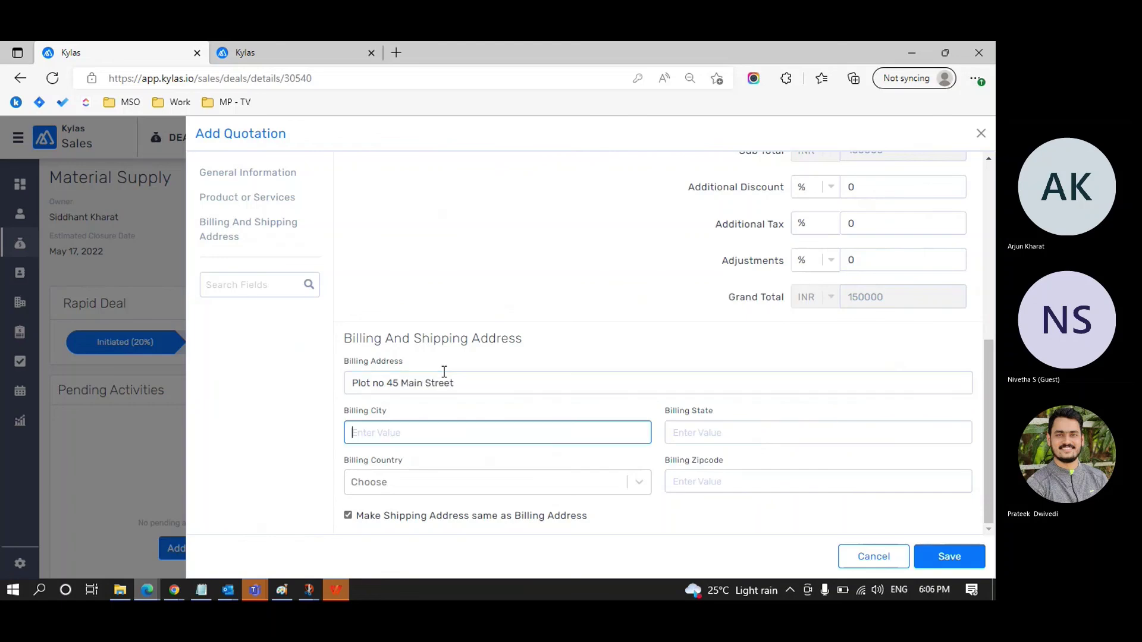
key(BackSpace)
key(BackSpace)
key(BackSpace)
key(BackSpace)
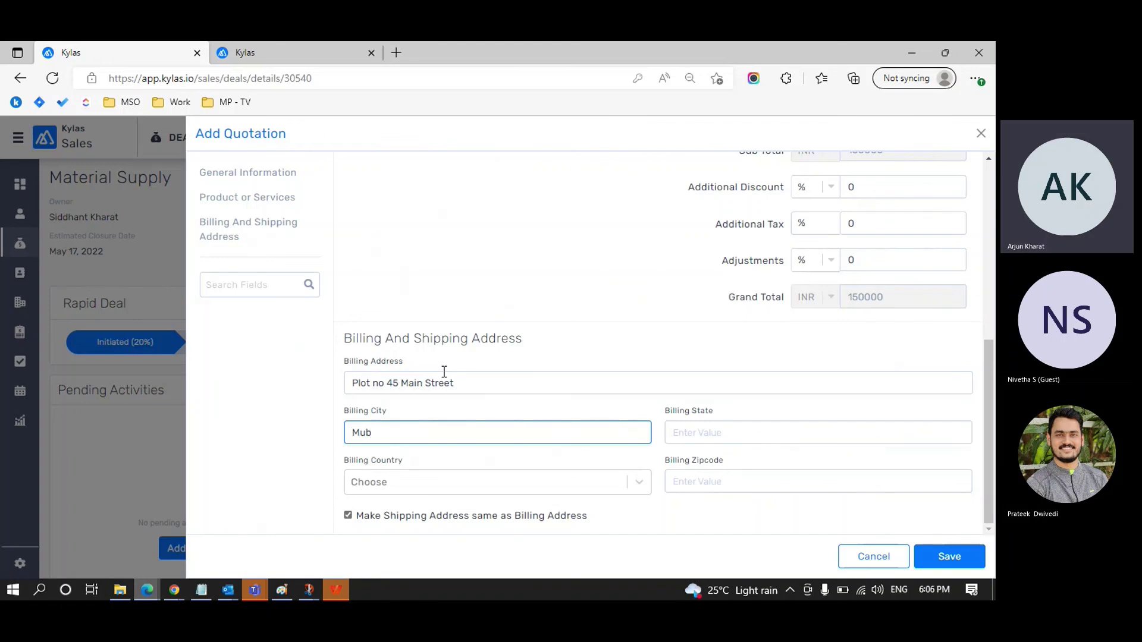
key(Tab)
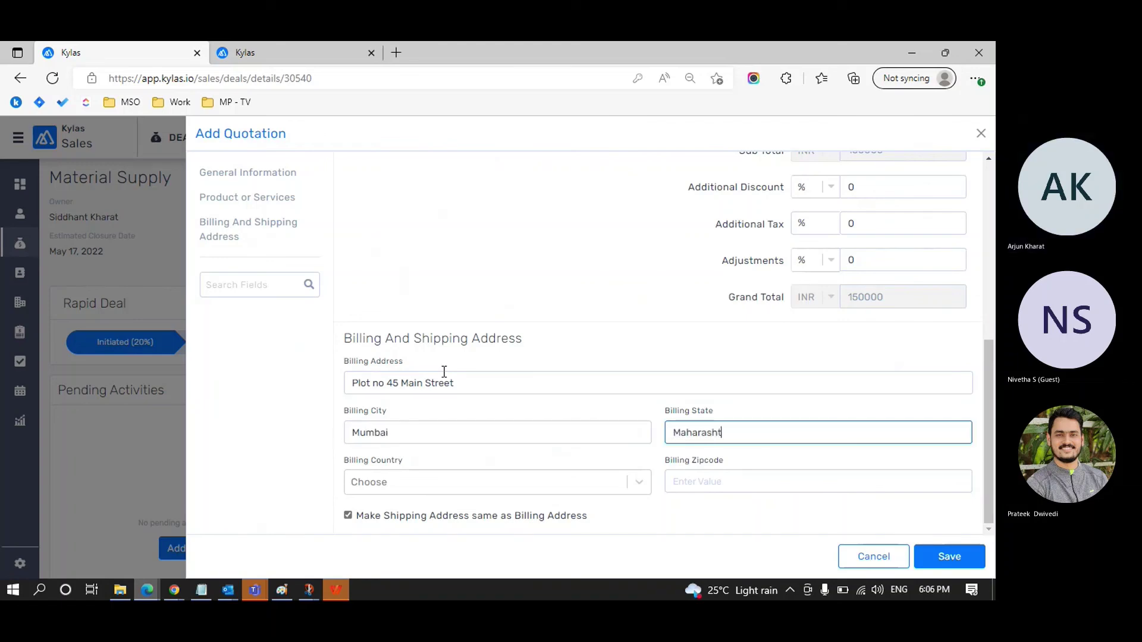
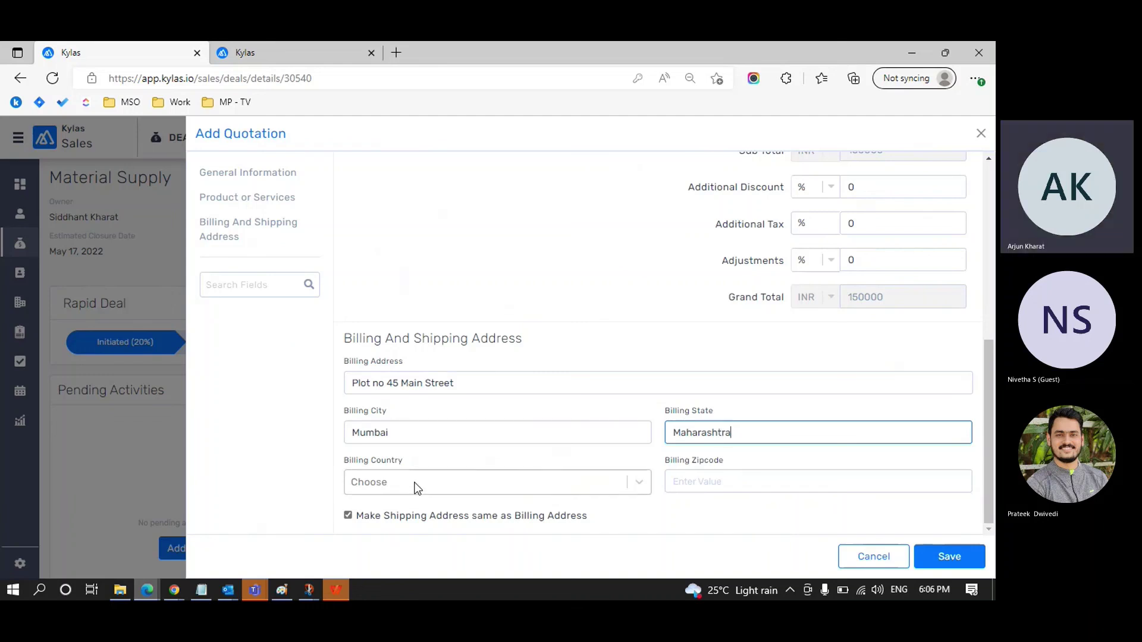
click(415, 485)
text(indi)
click(425, 451)
click(695, 482)
text(1)
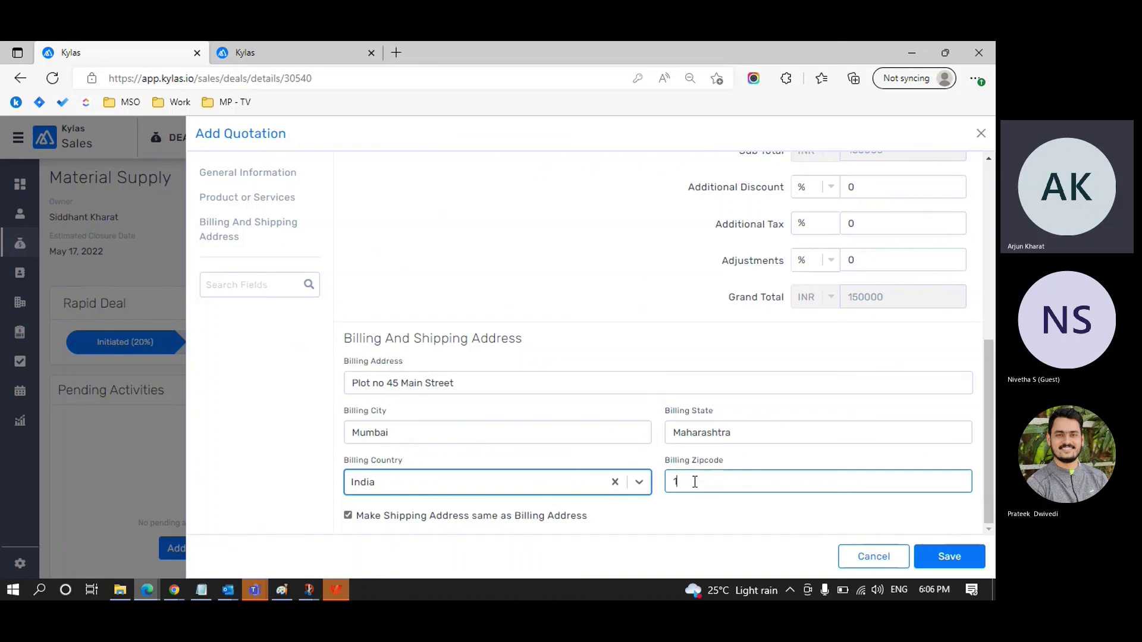
text(00001)
scroll(643, 310, up, 10)
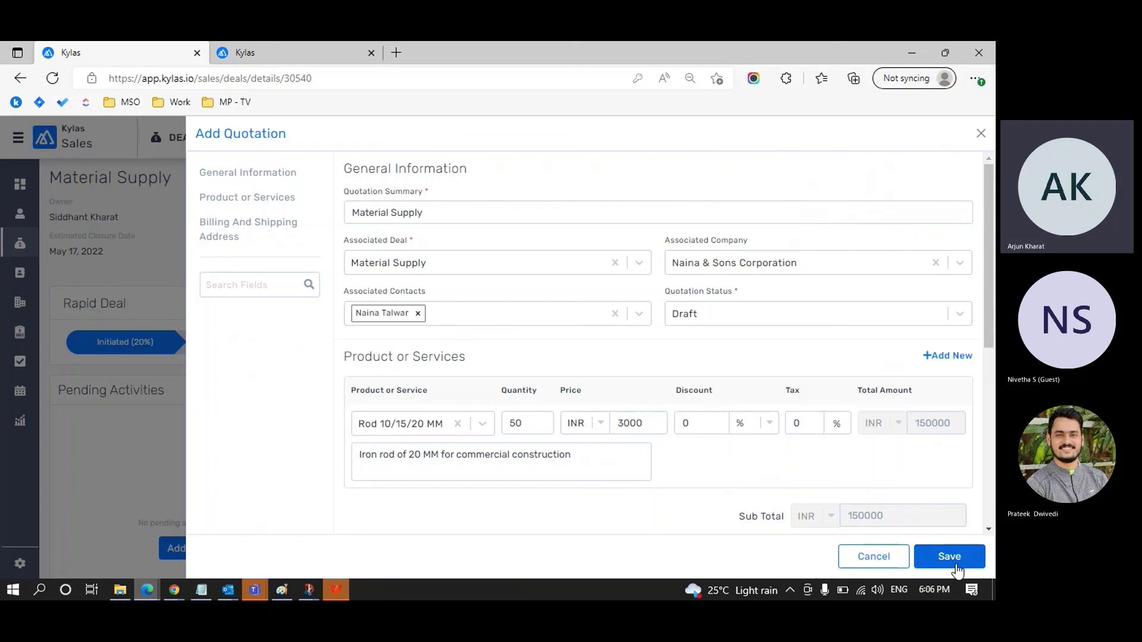
Step: Append 'Webinar' to the quotation summary, making 'Material Supply Webinar', and save it
click(505, 215)
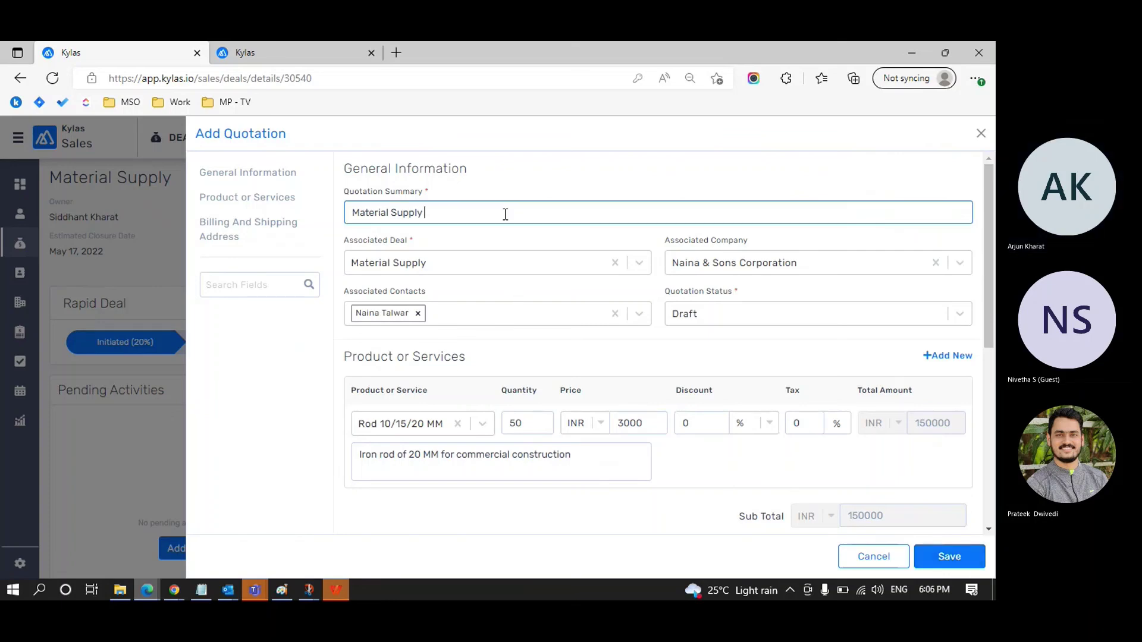
text(Webinar)
click(945, 564)
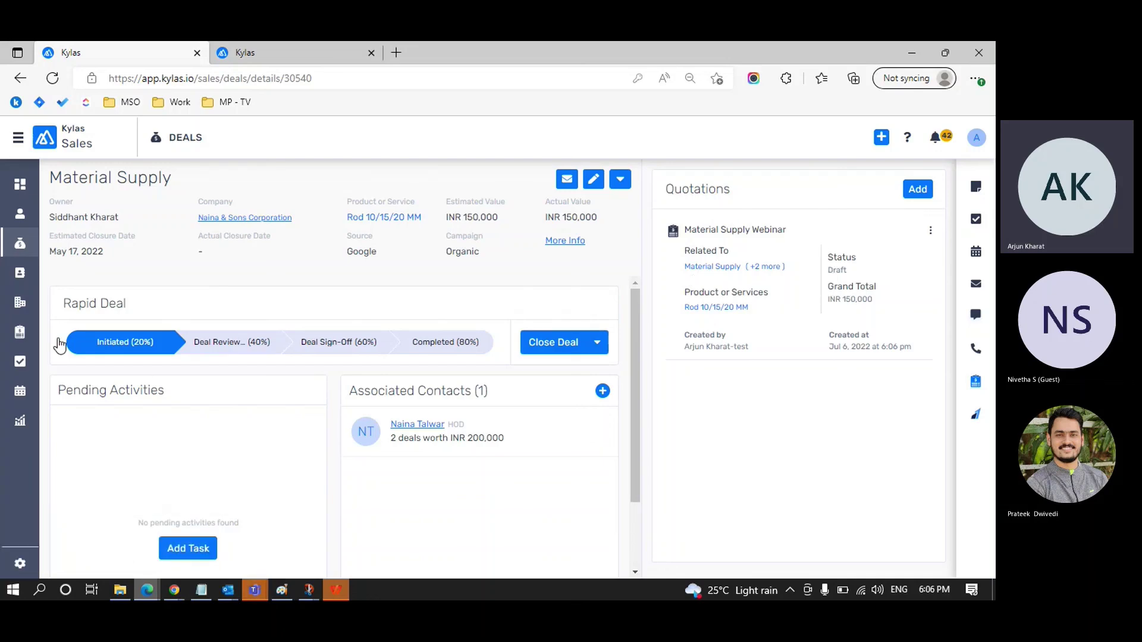
Step: Open quotation #189 Material Supply Webinar from the Quotations list and review its rod line, totals and addresses
click(20, 333)
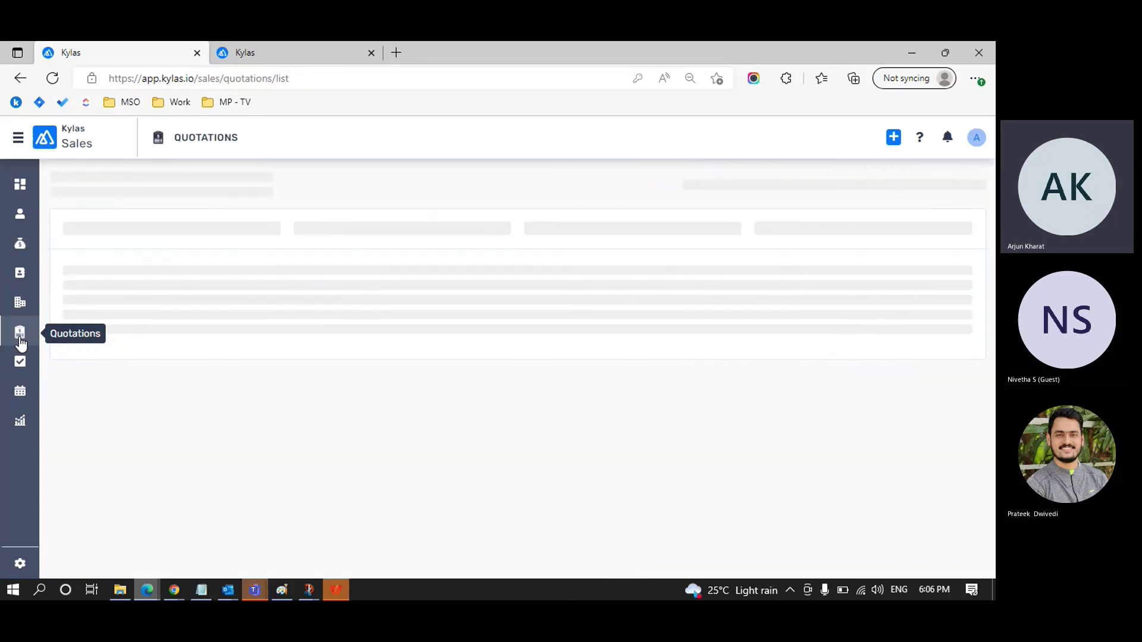
drag(243, 236, 306, 235)
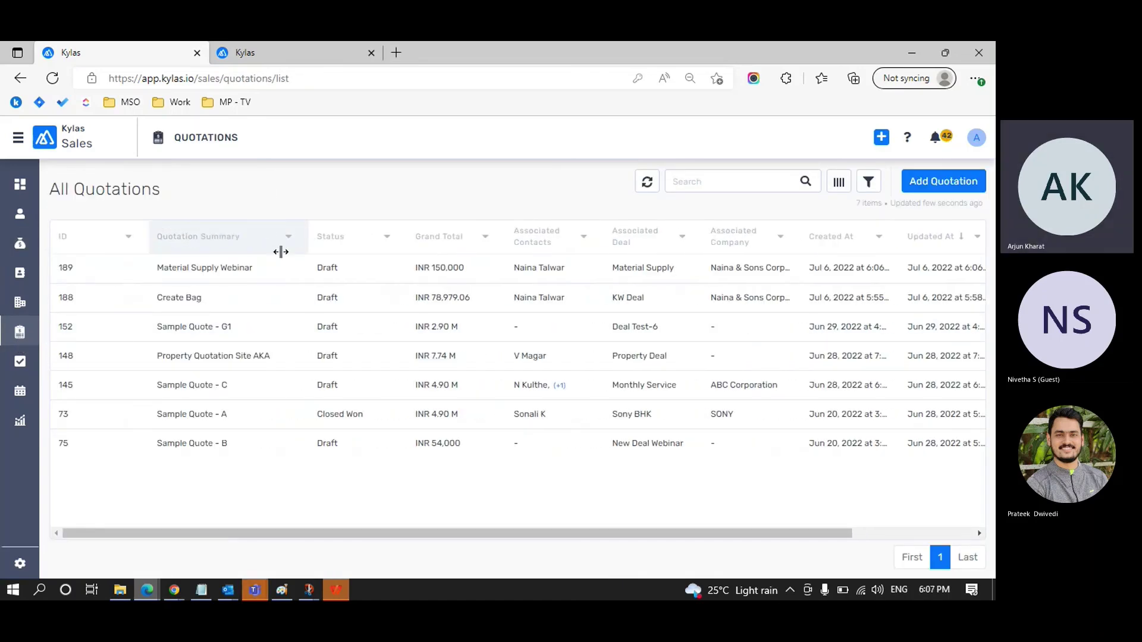
click(206, 268)
scroll(537, 329, down, 1)
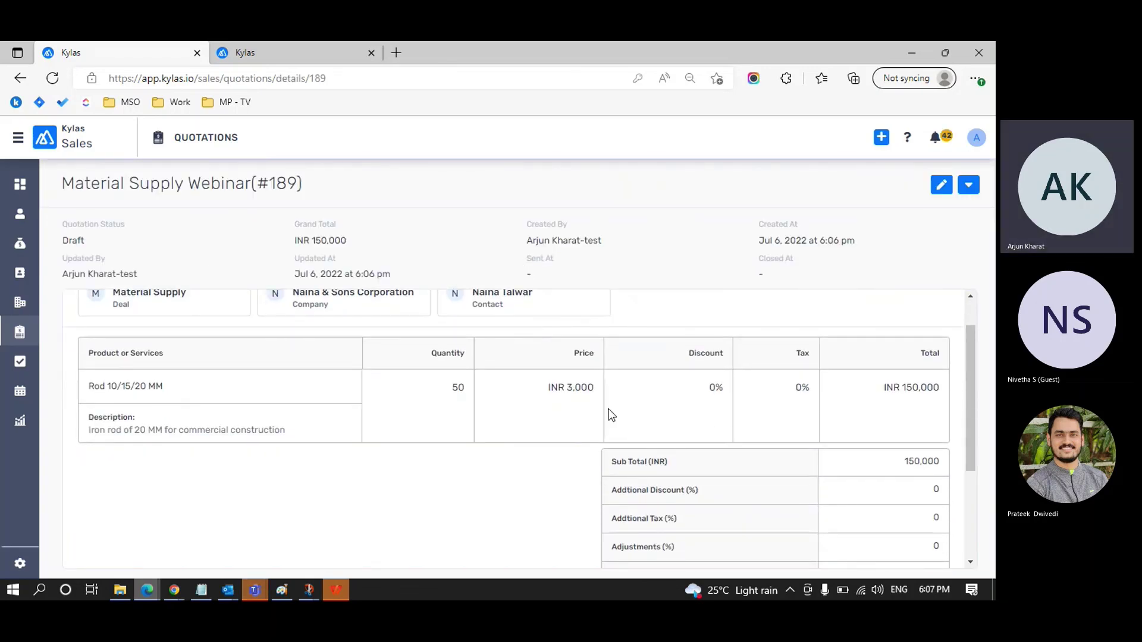
scroll(608, 415, down, 2)
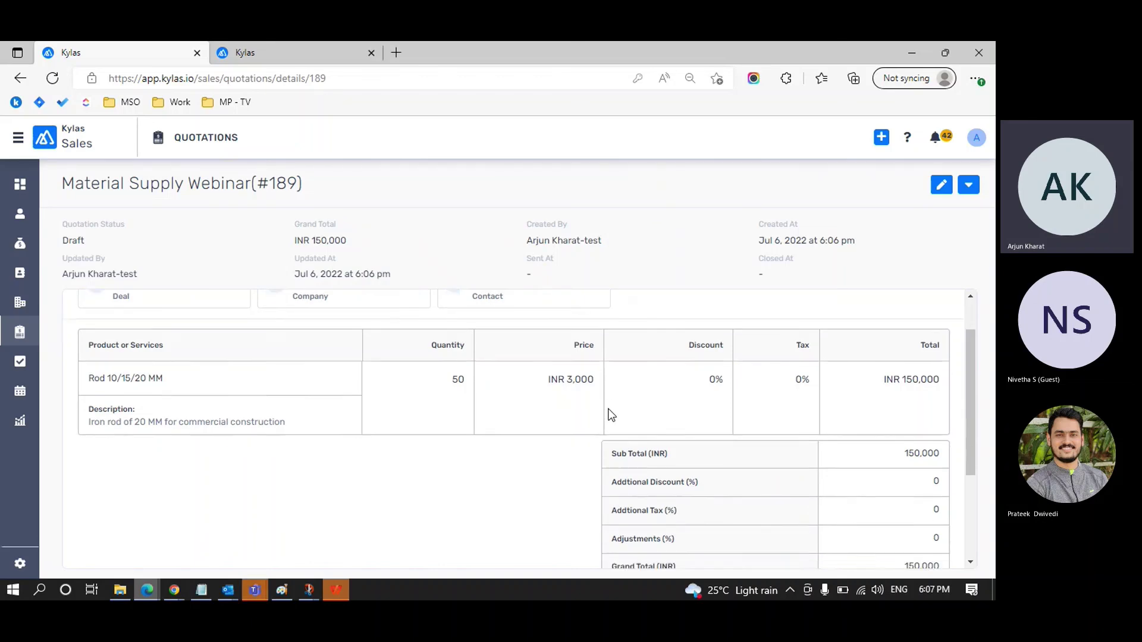
scroll(607, 410, up, 2)
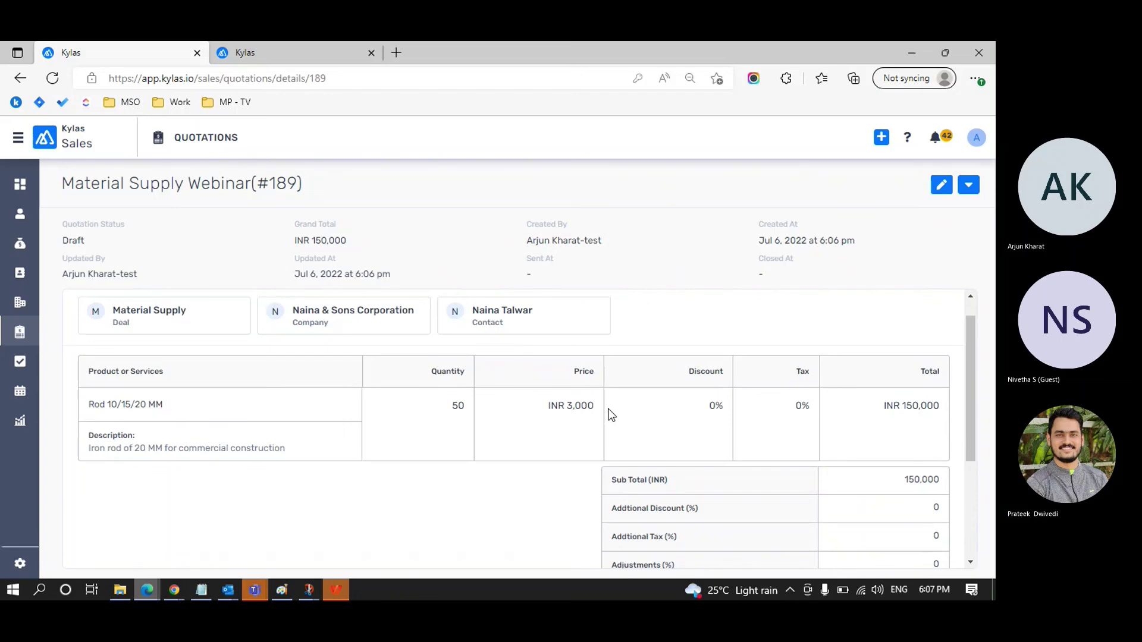
scroll(607, 415, up, 1)
scroll(608, 415, down, 1)
scroll(608, 415, down, 2)
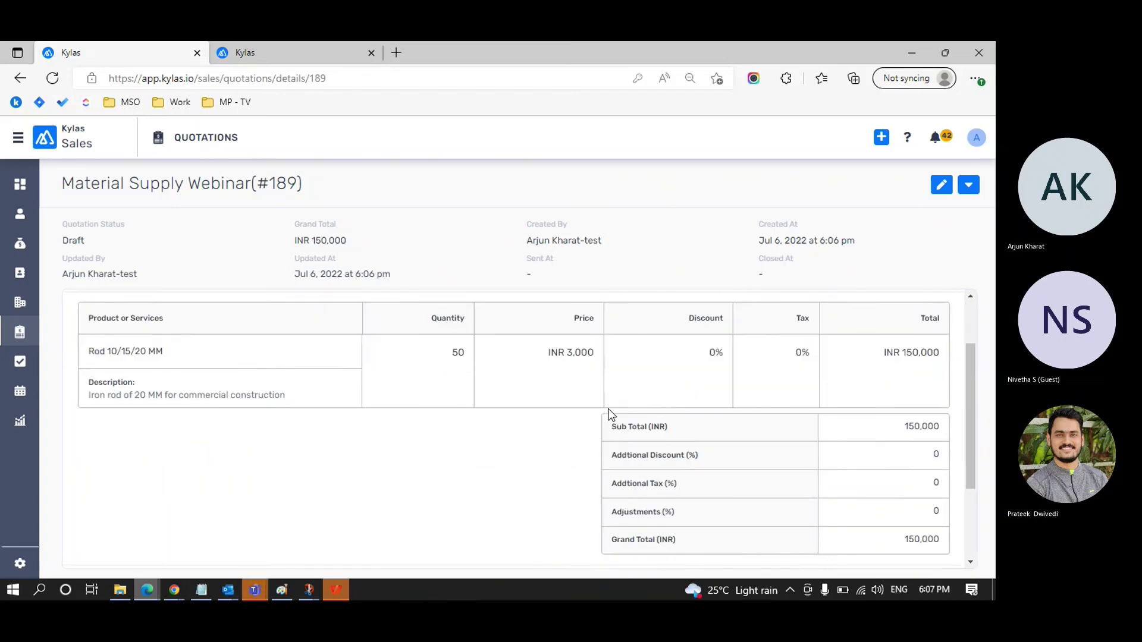
scroll(608, 415, down, 2)
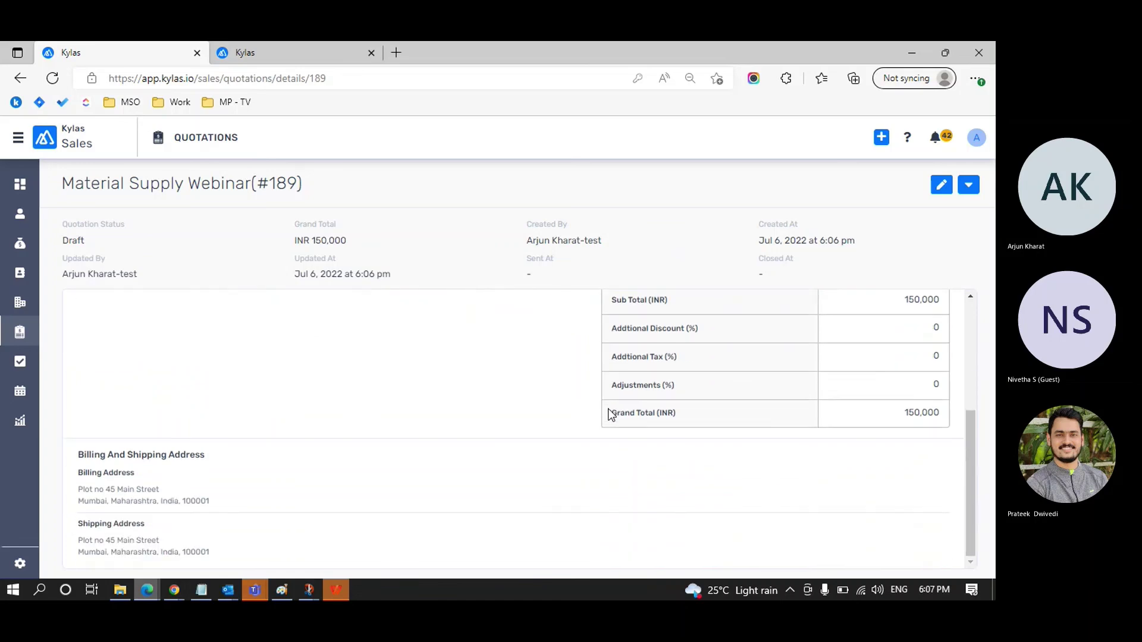
scroll(607, 414, up, 5)
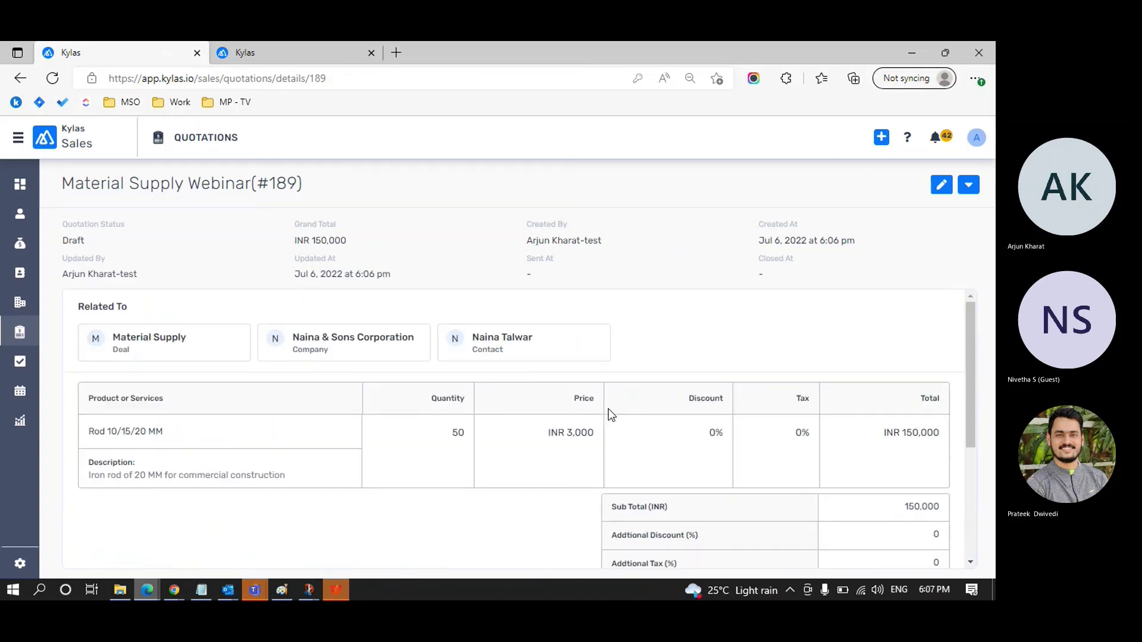